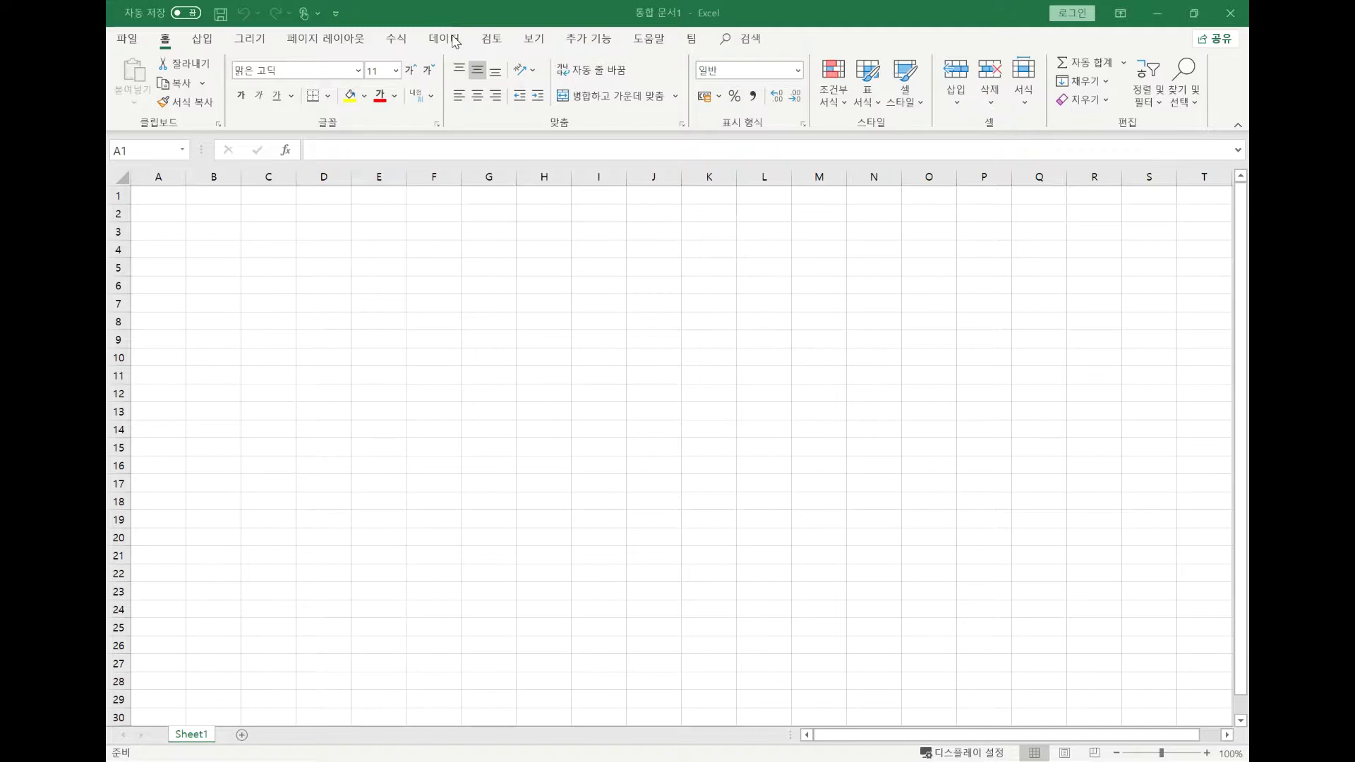
# Step: Import data from the dashboard workbook stored in the desktop's 예제 folder
pyautogui.click(454, 39)
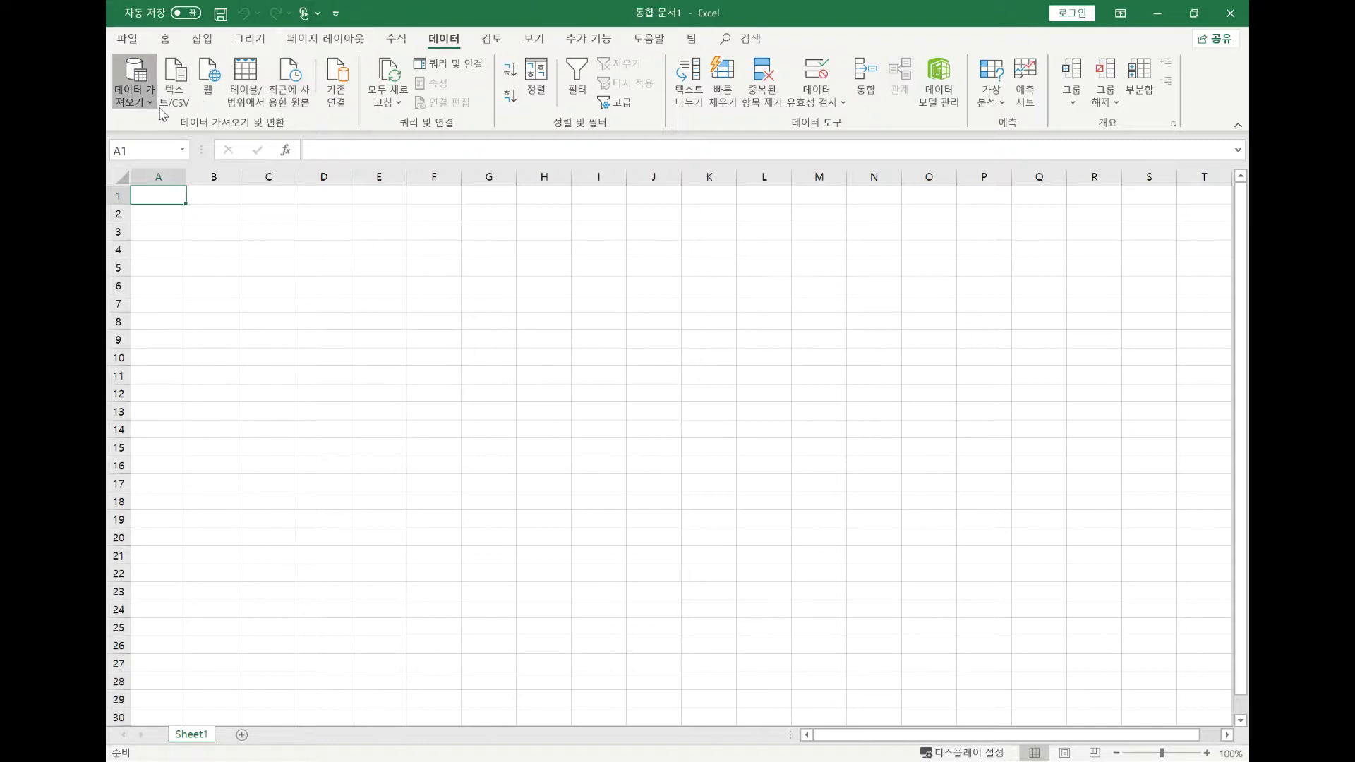
pyautogui.click(136, 93)
pyautogui.moveTo(209, 133)
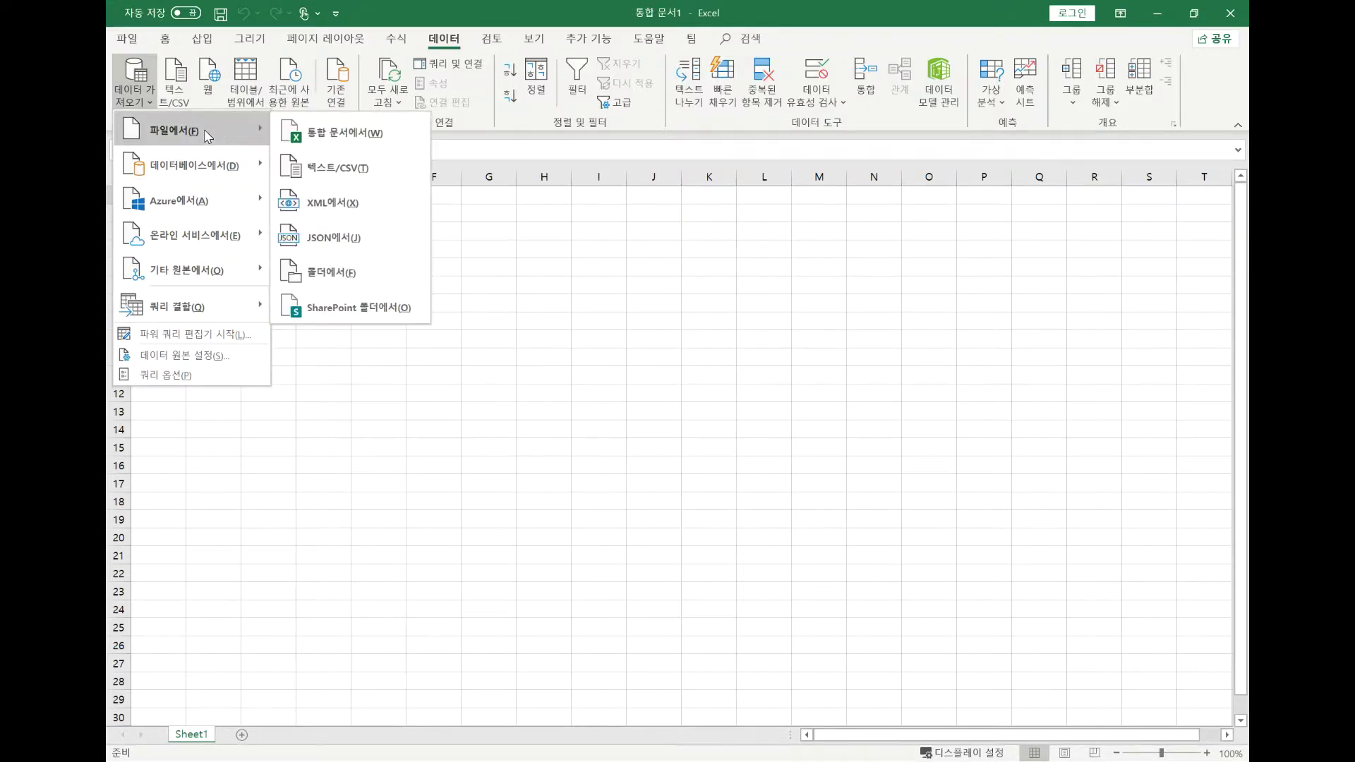
pyautogui.click(330, 134)
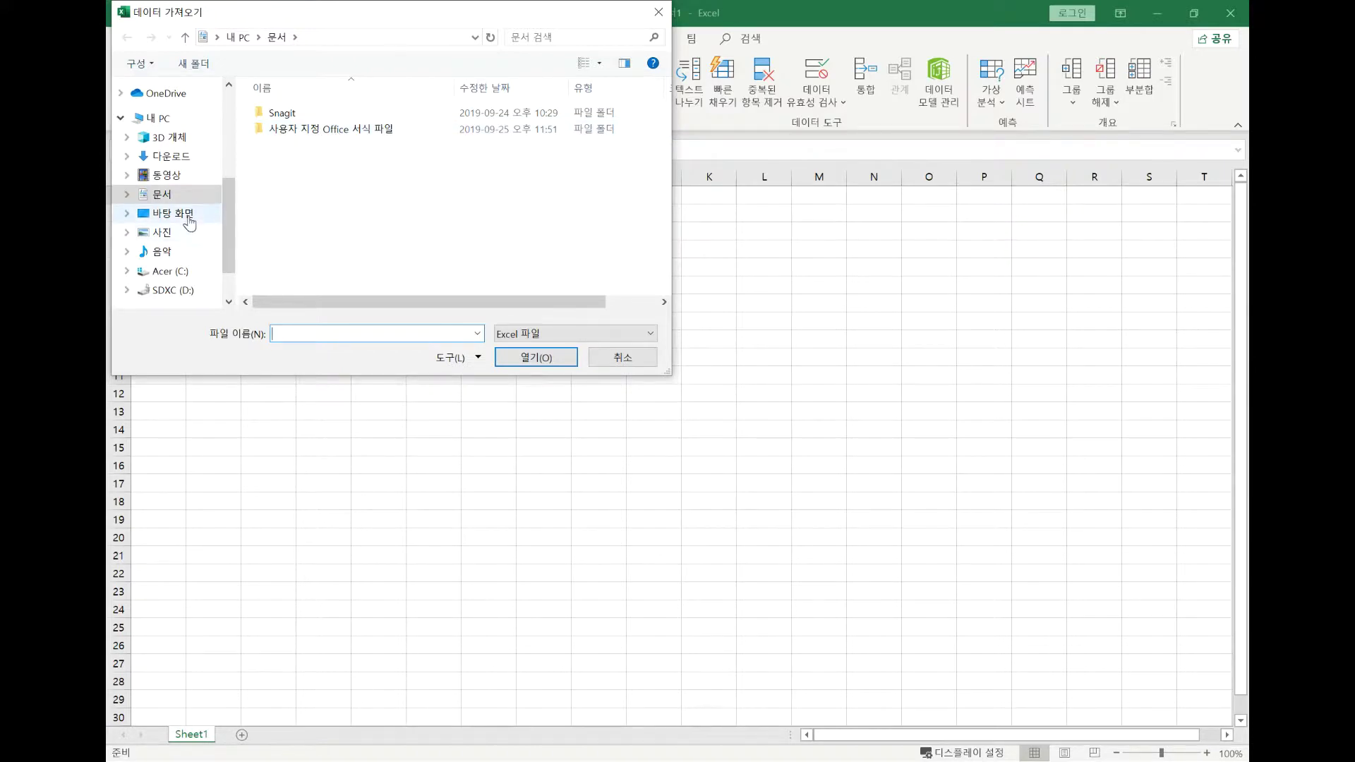
pyautogui.click(188, 218)
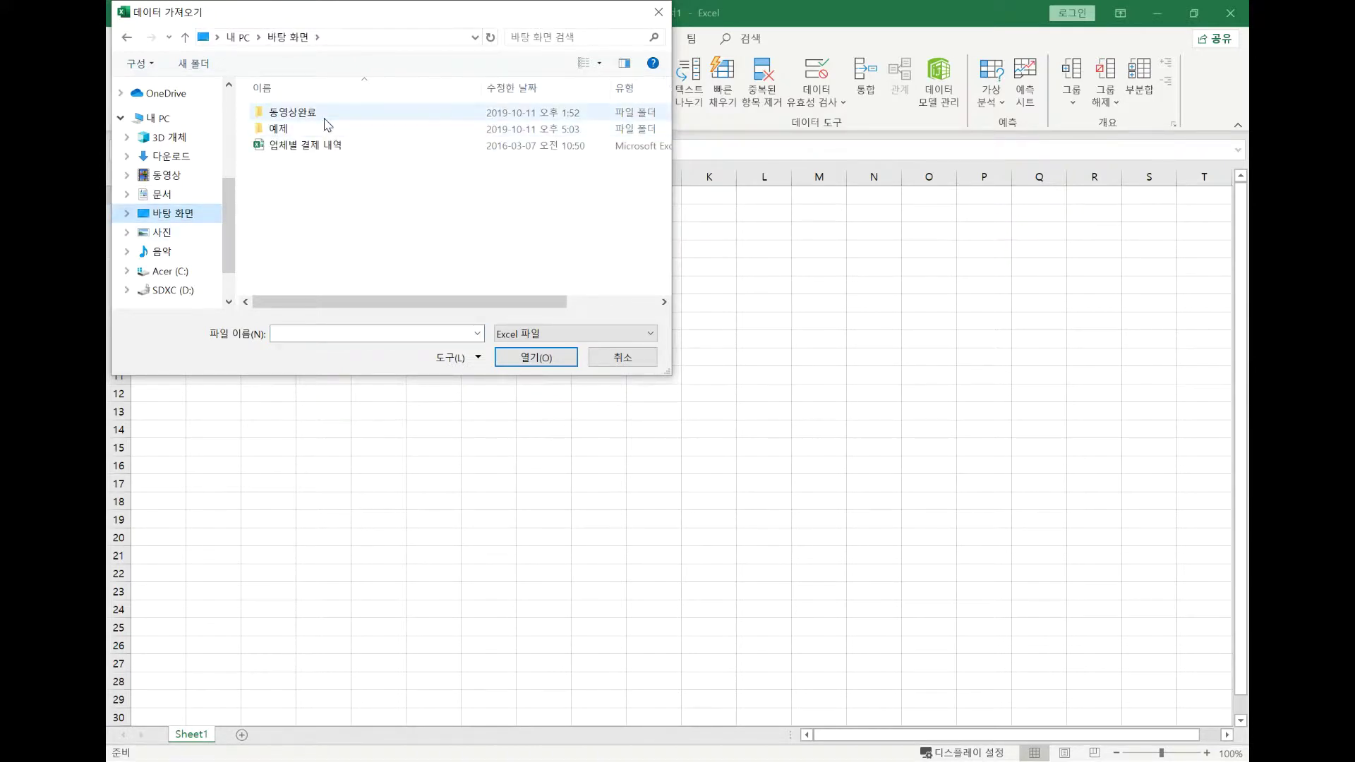
pyautogui.doubleClick(313, 128)
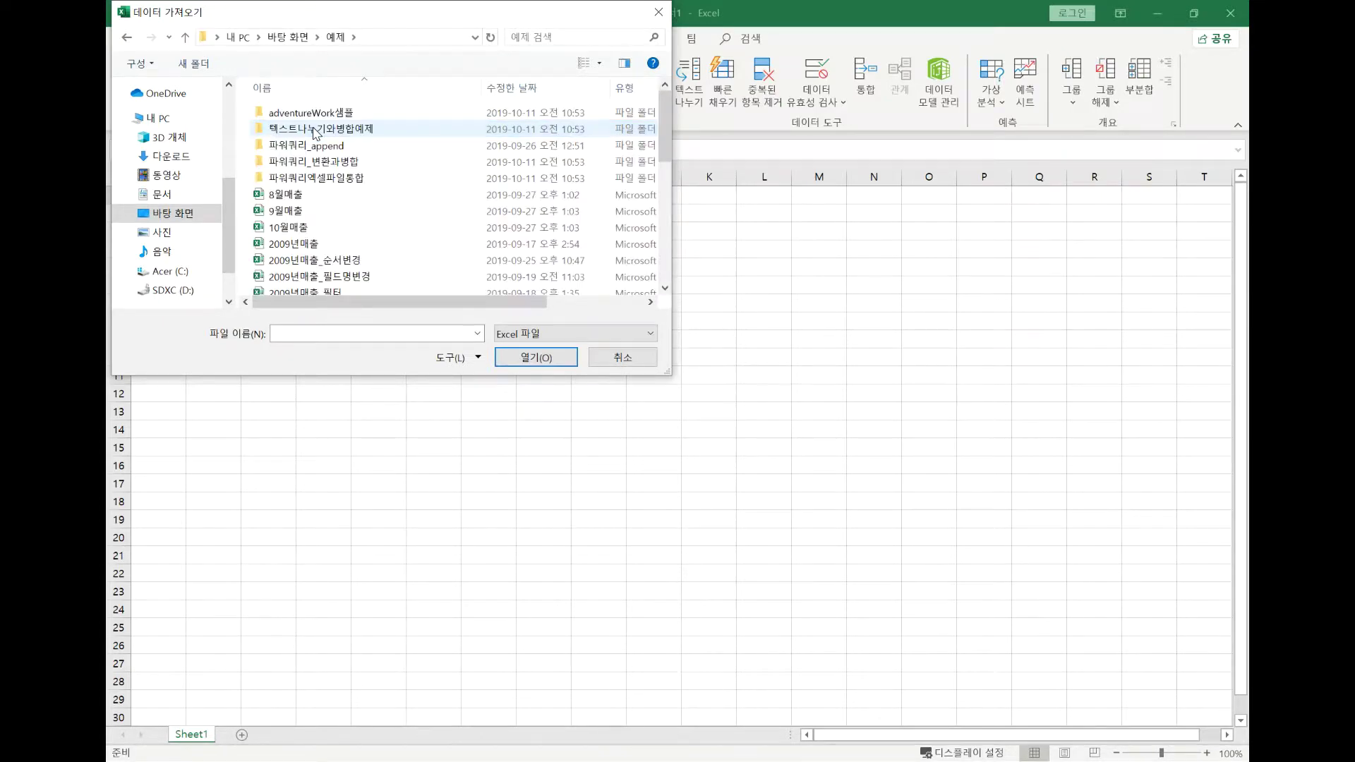
pyautogui.scroll(-4, 333, 233)
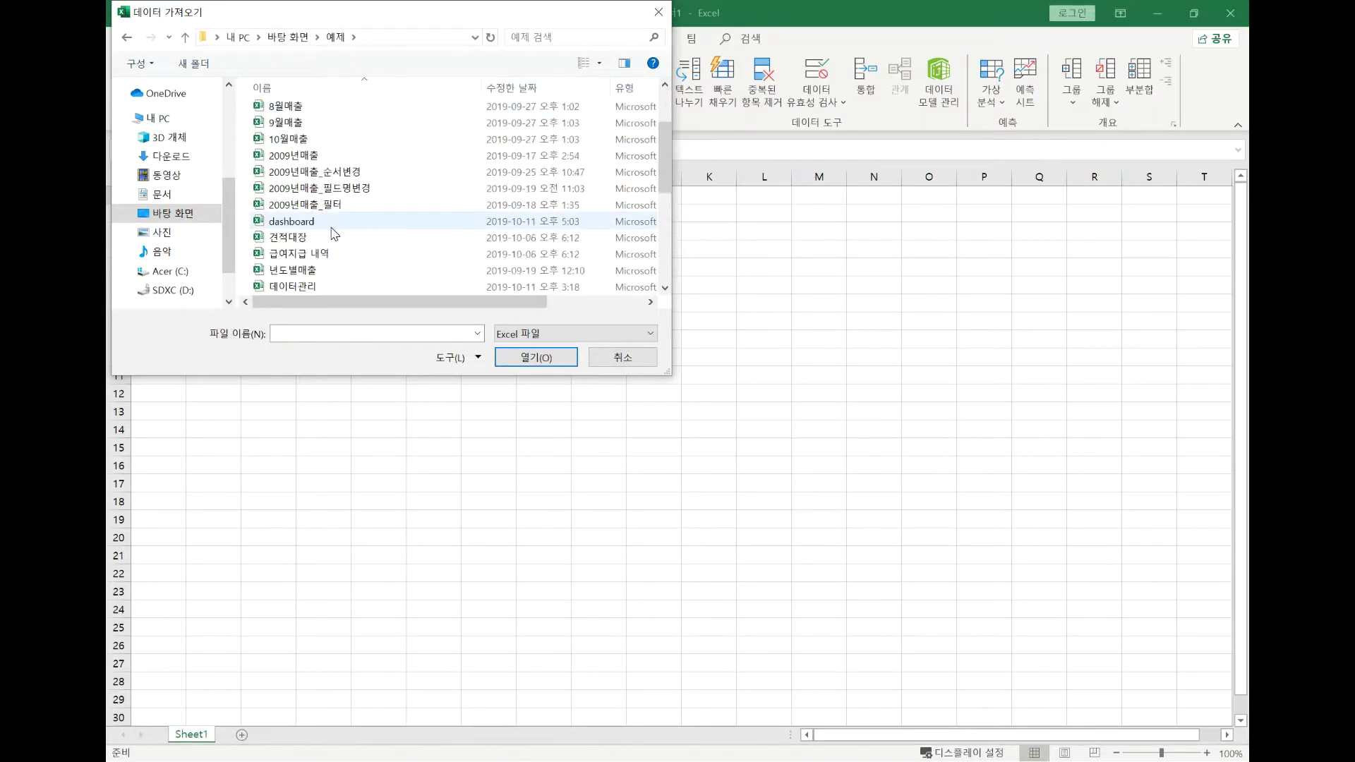
pyautogui.click(315, 124)
pyautogui.click(539, 358)
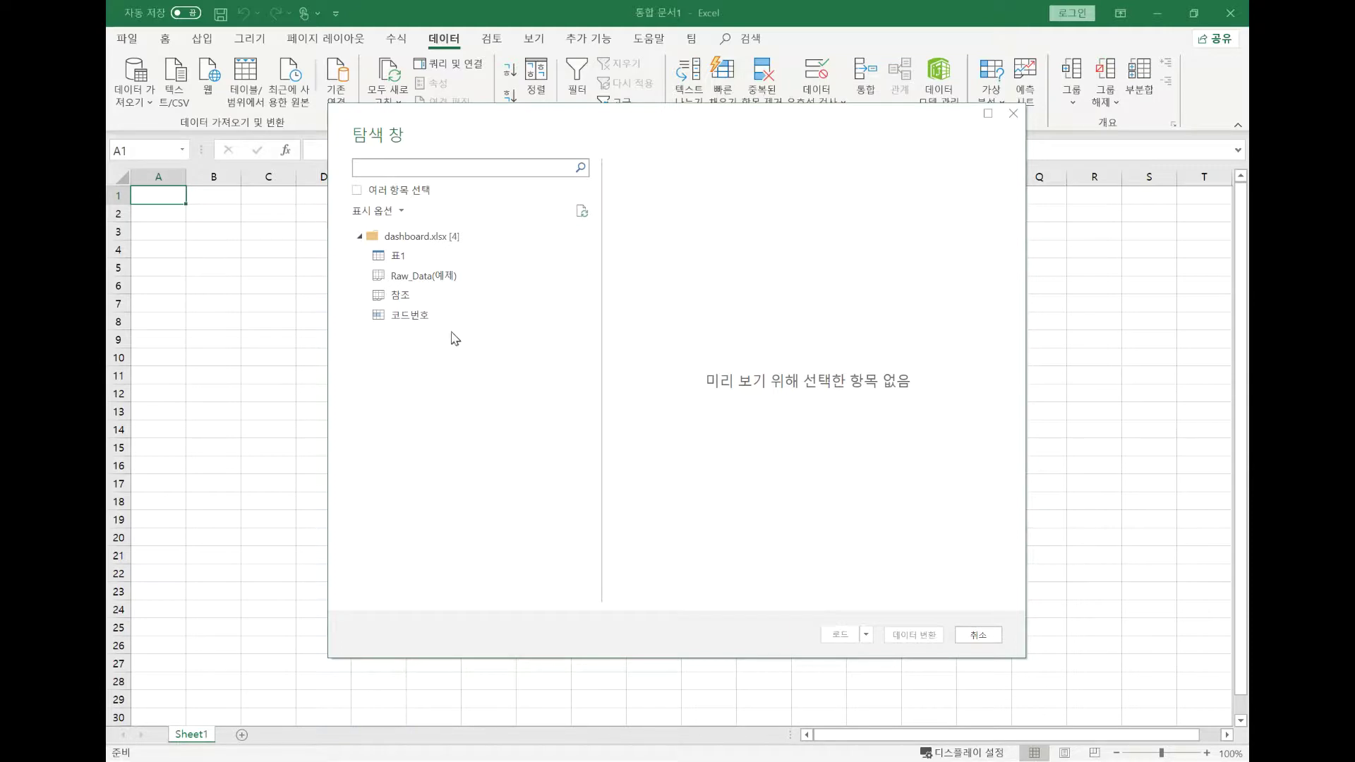
# Step: Preview the workbook's items, then choose both Raw_Data(예제) and 참조 with multiple selection and open them for data transformation
pyautogui.click(420, 260)
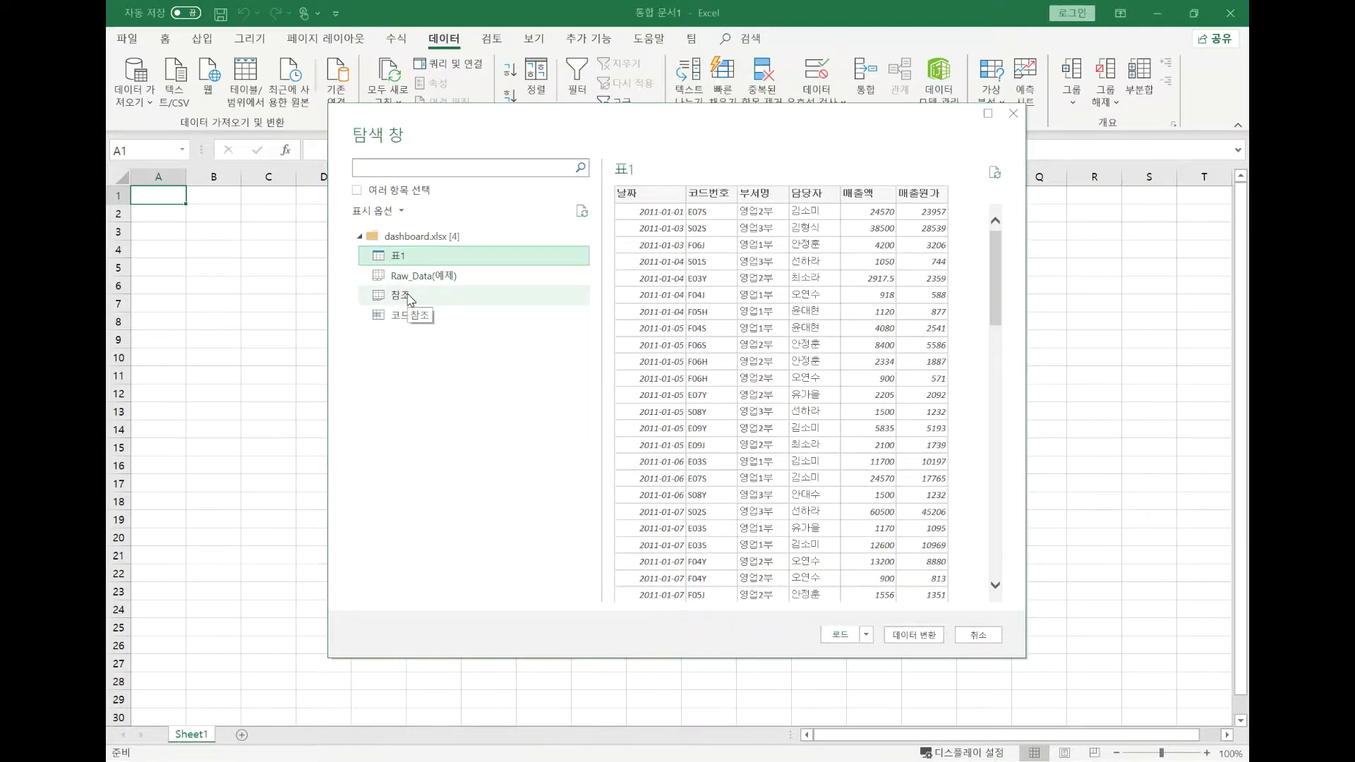
pyautogui.click(474, 298)
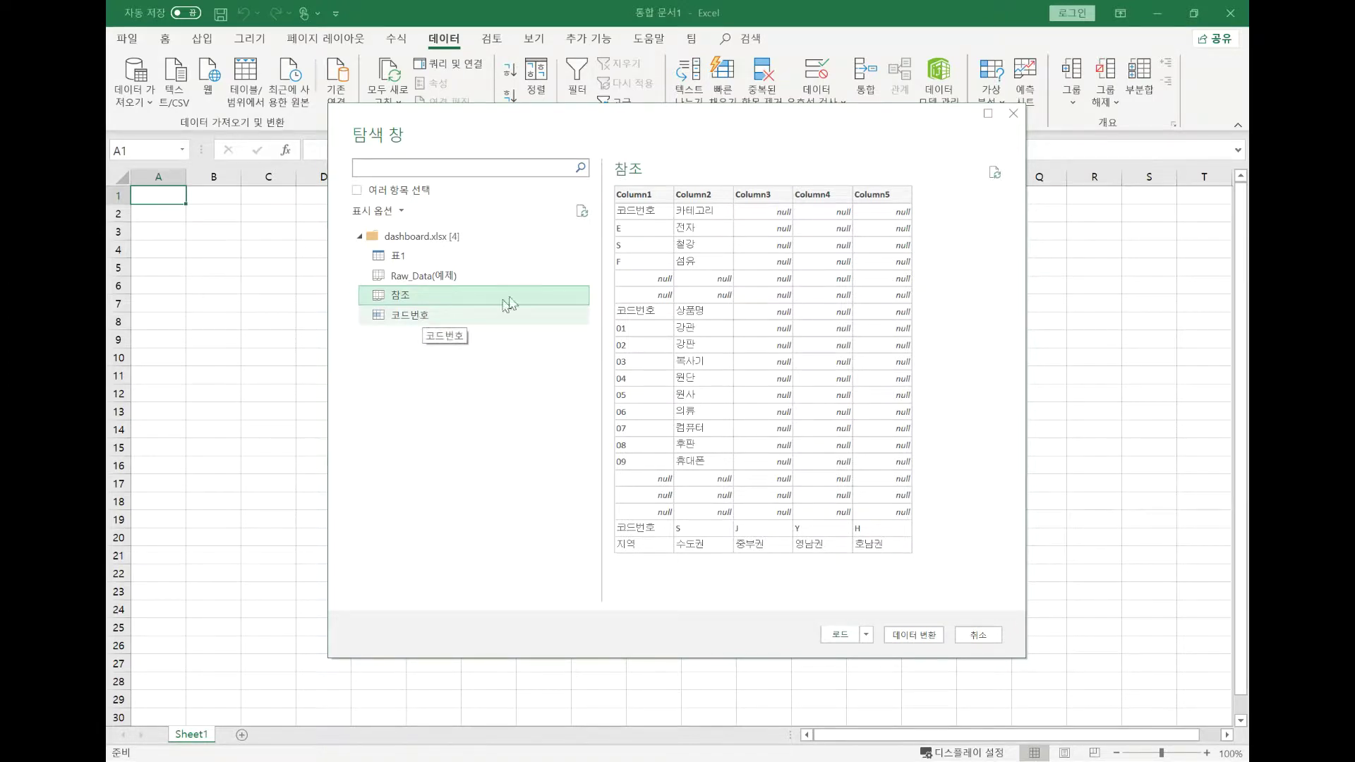
pyautogui.click(410, 319)
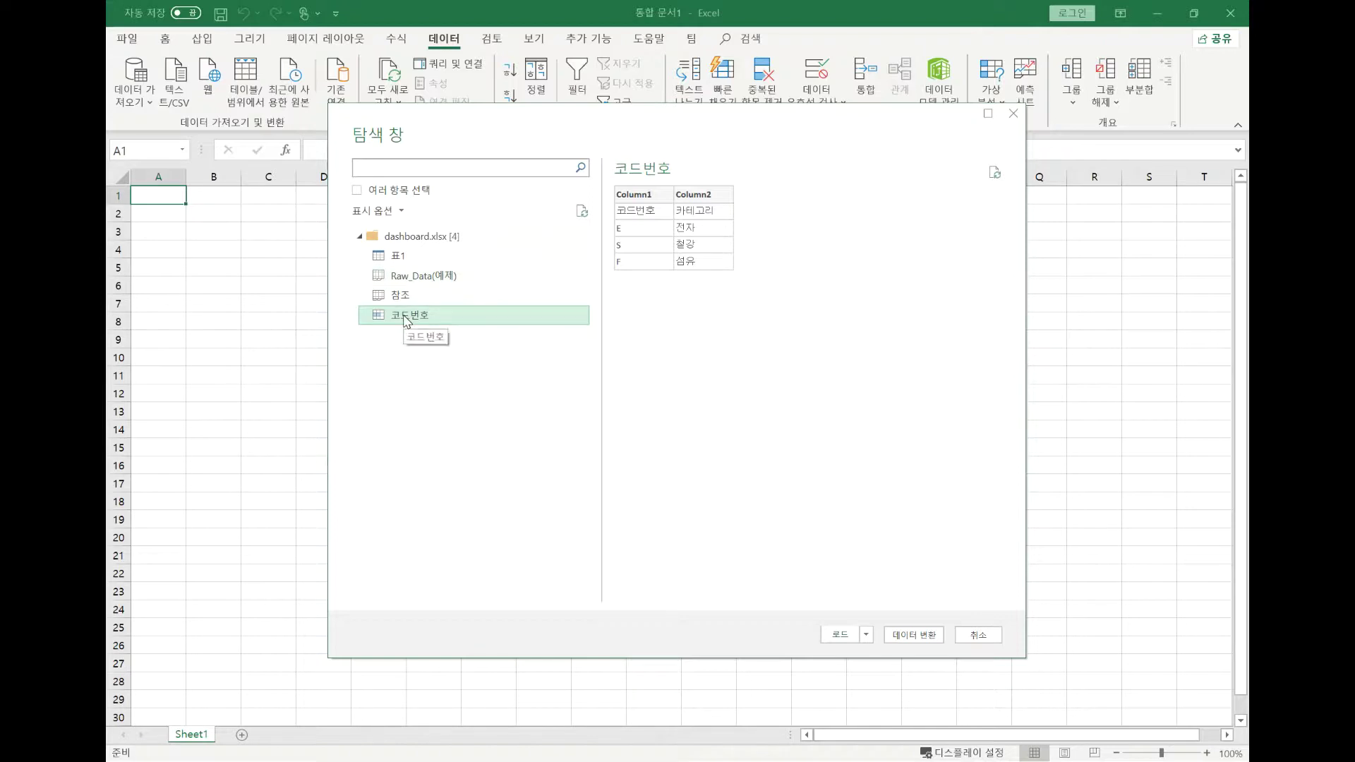
pyautogui.click(368, 280)
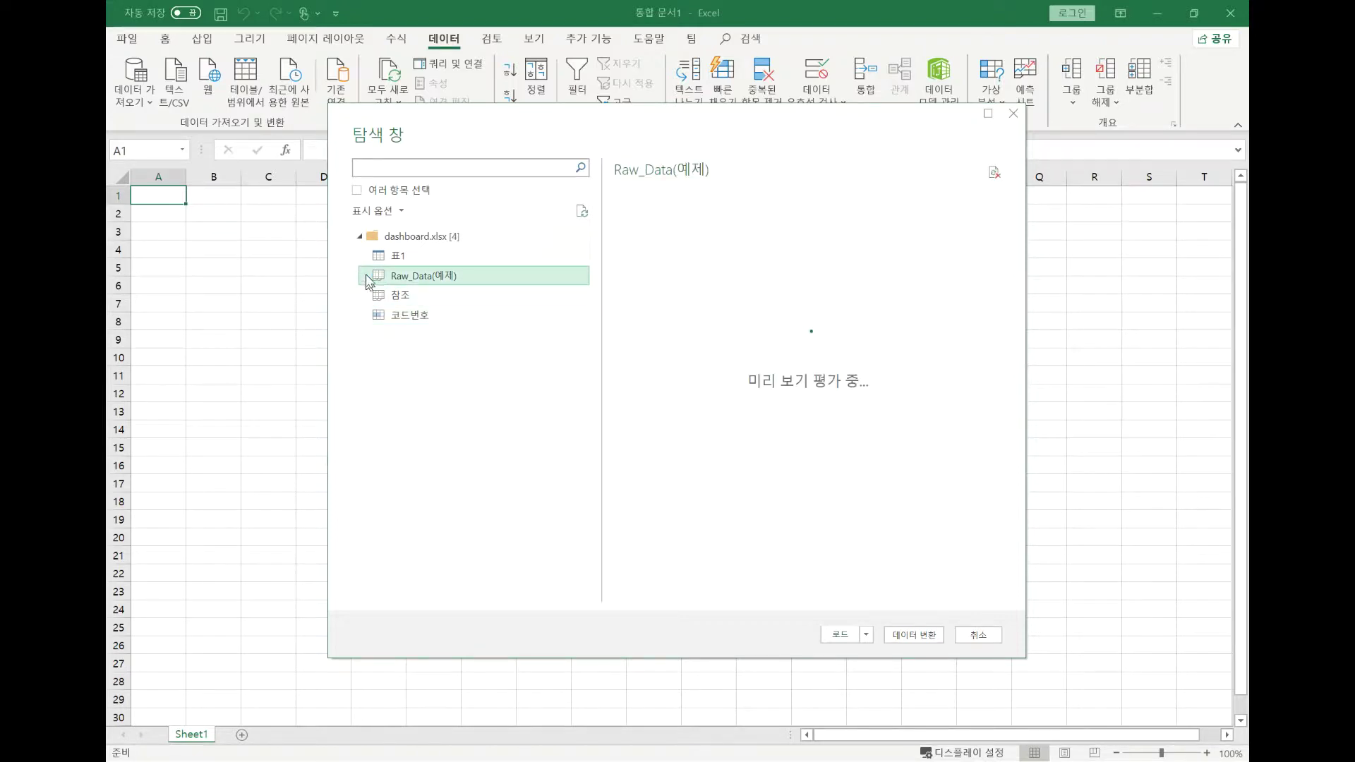
pyautogui.click(357, 191)
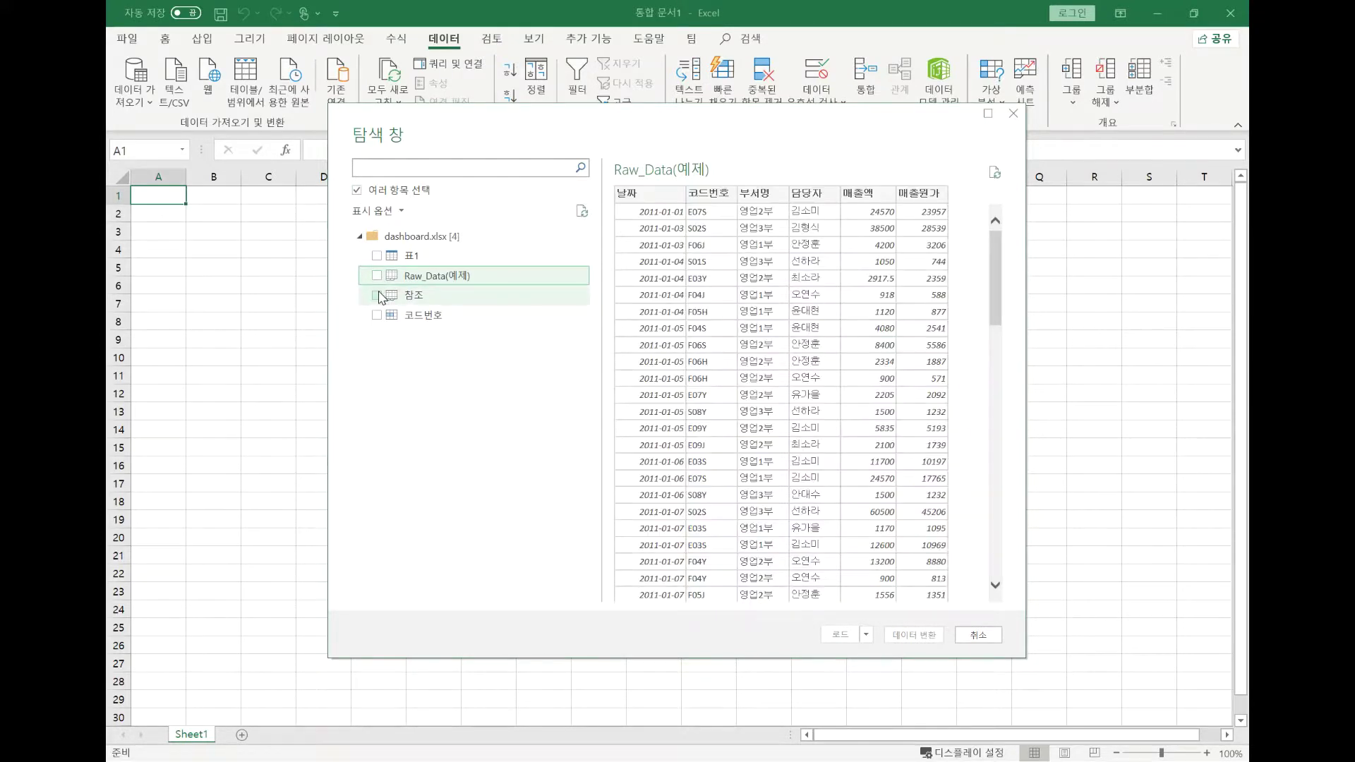
pyautogui.click(378, 276)
pyautogui.click(377, 295)
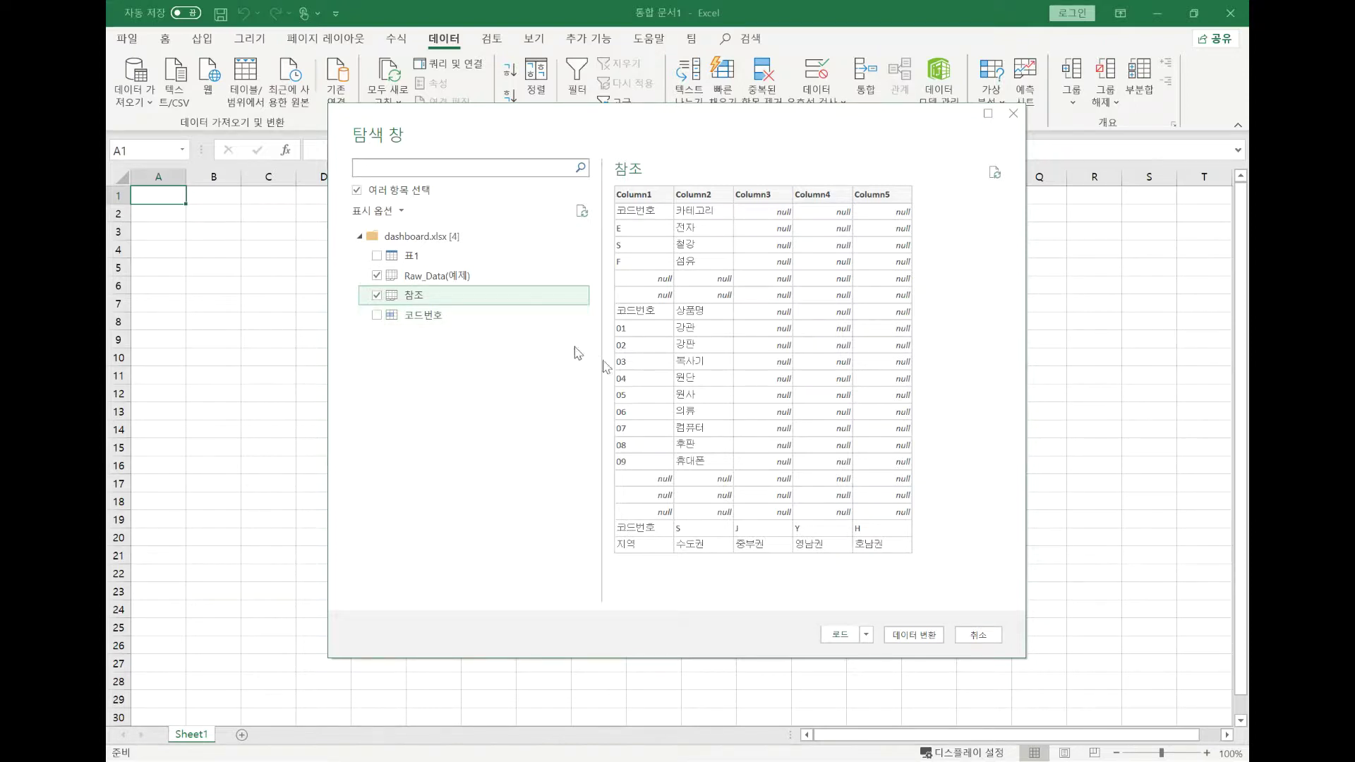
pyautogui.click(905, 635)
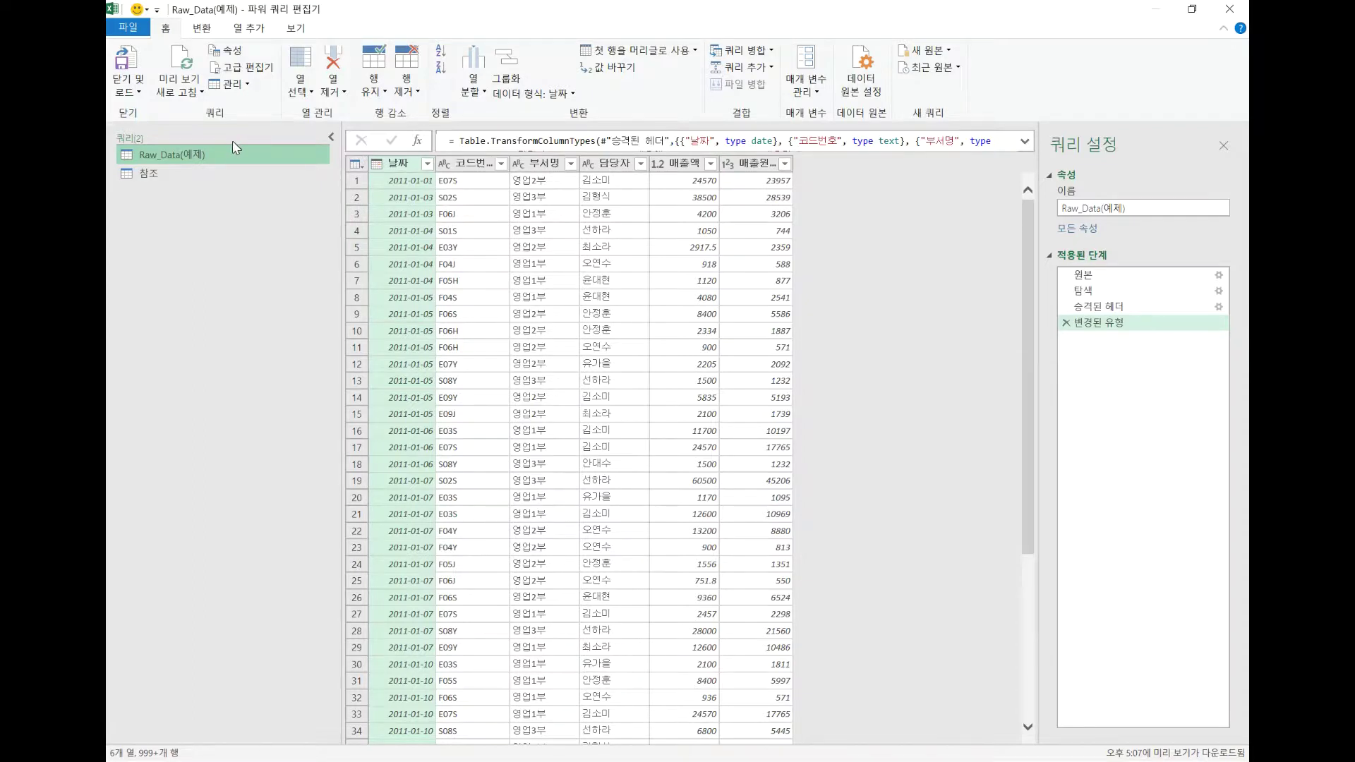
# Step: Rename the Raw_Data(예제) query to 데이터
pyautogui.press('F2')
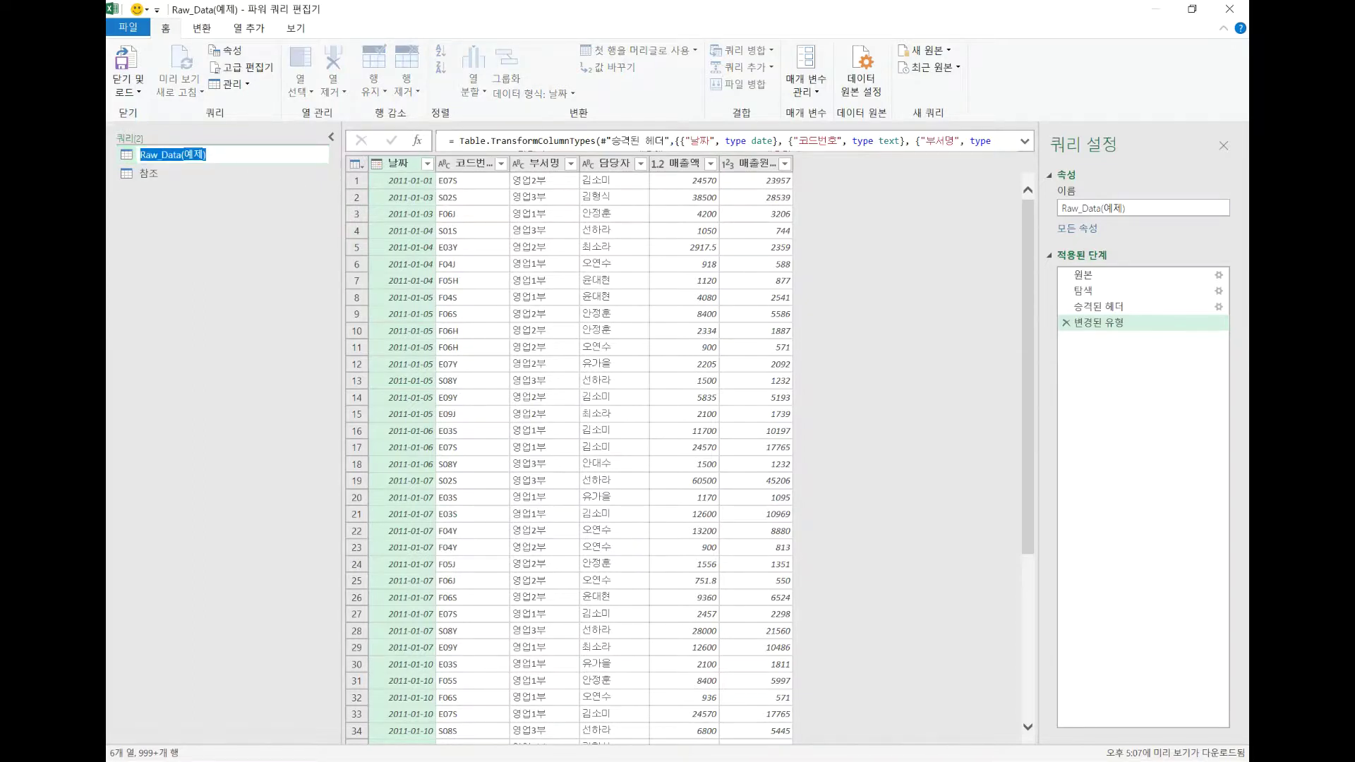
pyautogui.click(218, 185)
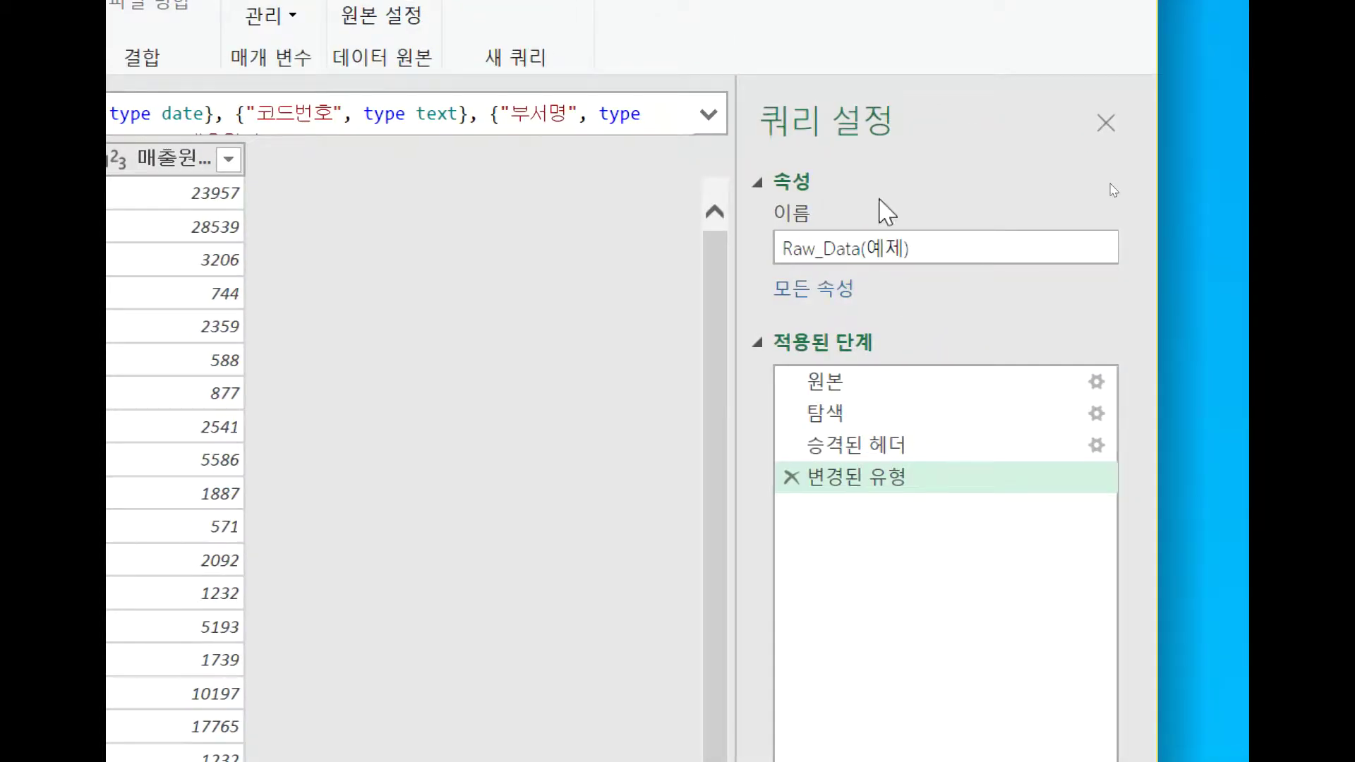
pyautogui.click(955, 245)
pyautogui.hotkey('ctrl', 'shift', 'Left')
pyautogui.hotkey('ctrl', 'shift', 'Left')
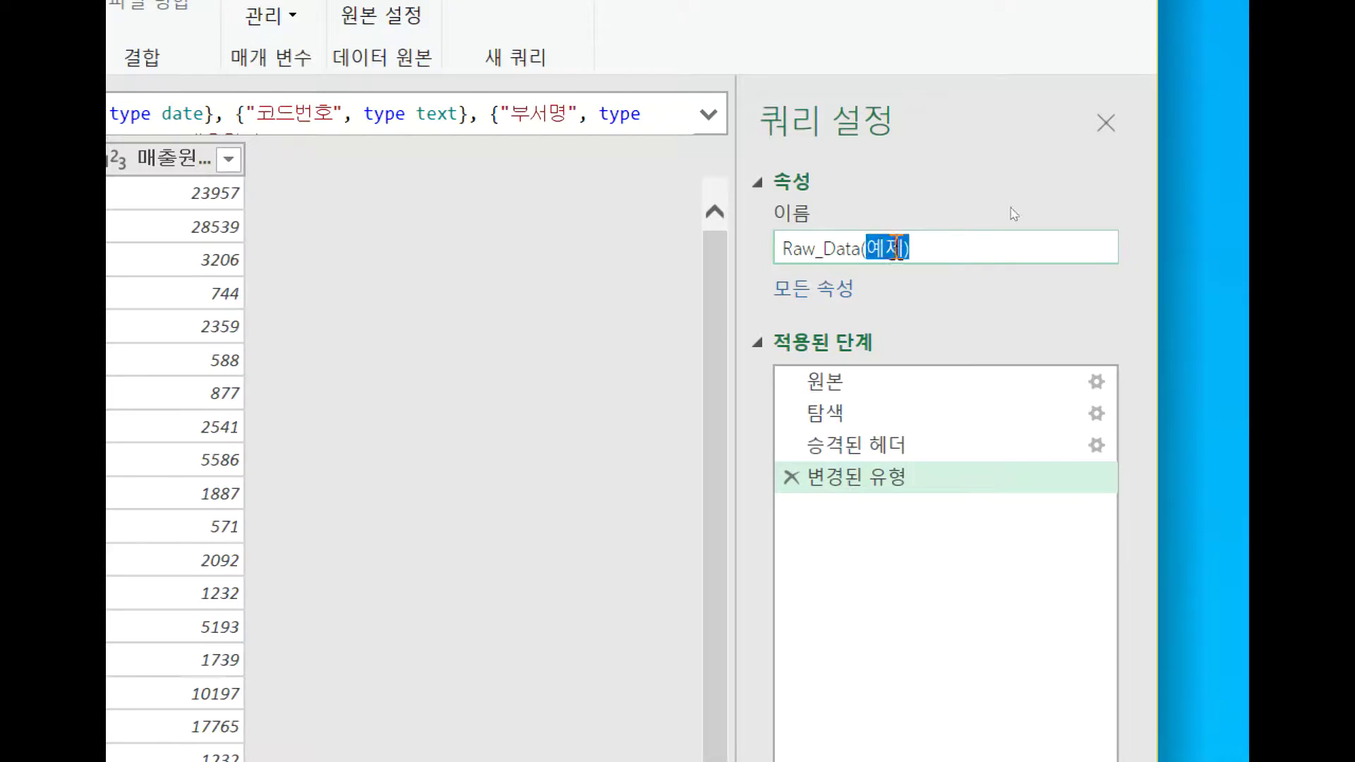
pyautogui.write('epdl')
pyautogui.press('BackSpace')
pyautogui.press('BackSpace')
pyautogui.press('BackSpace')
pyautogui.press('BackSpace')
pyautogui.press('Hangul')
pyautogui.write('ㄷㅔ이터')
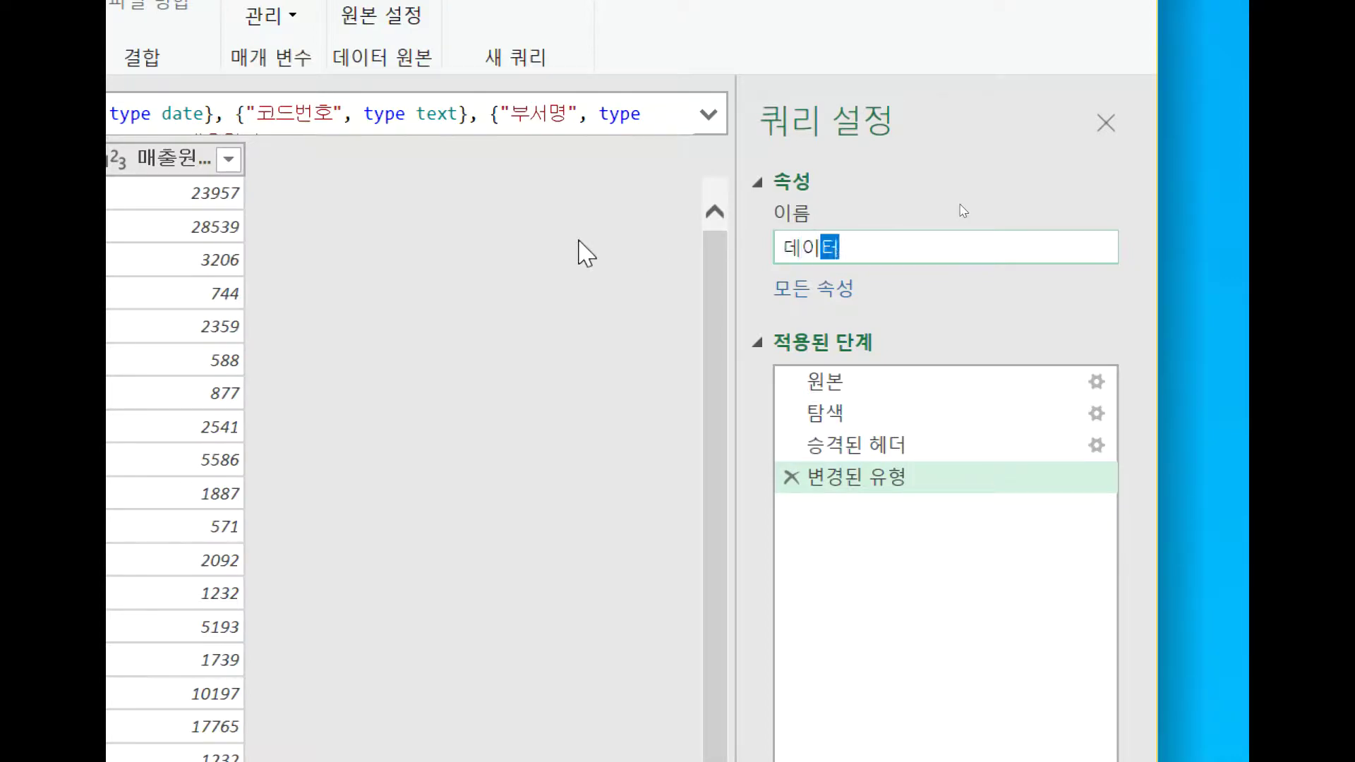
pyautogui.press('Return')
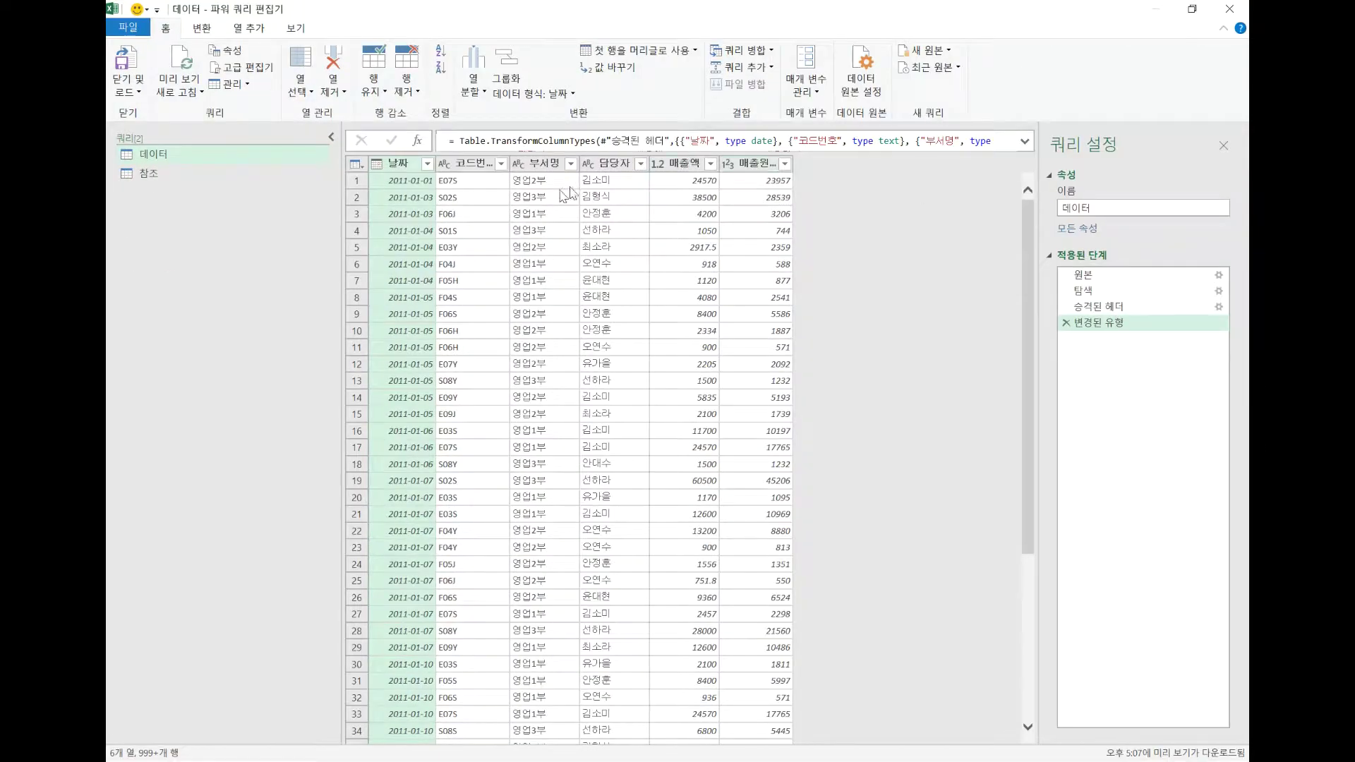
pyautogui.click(218, 153)
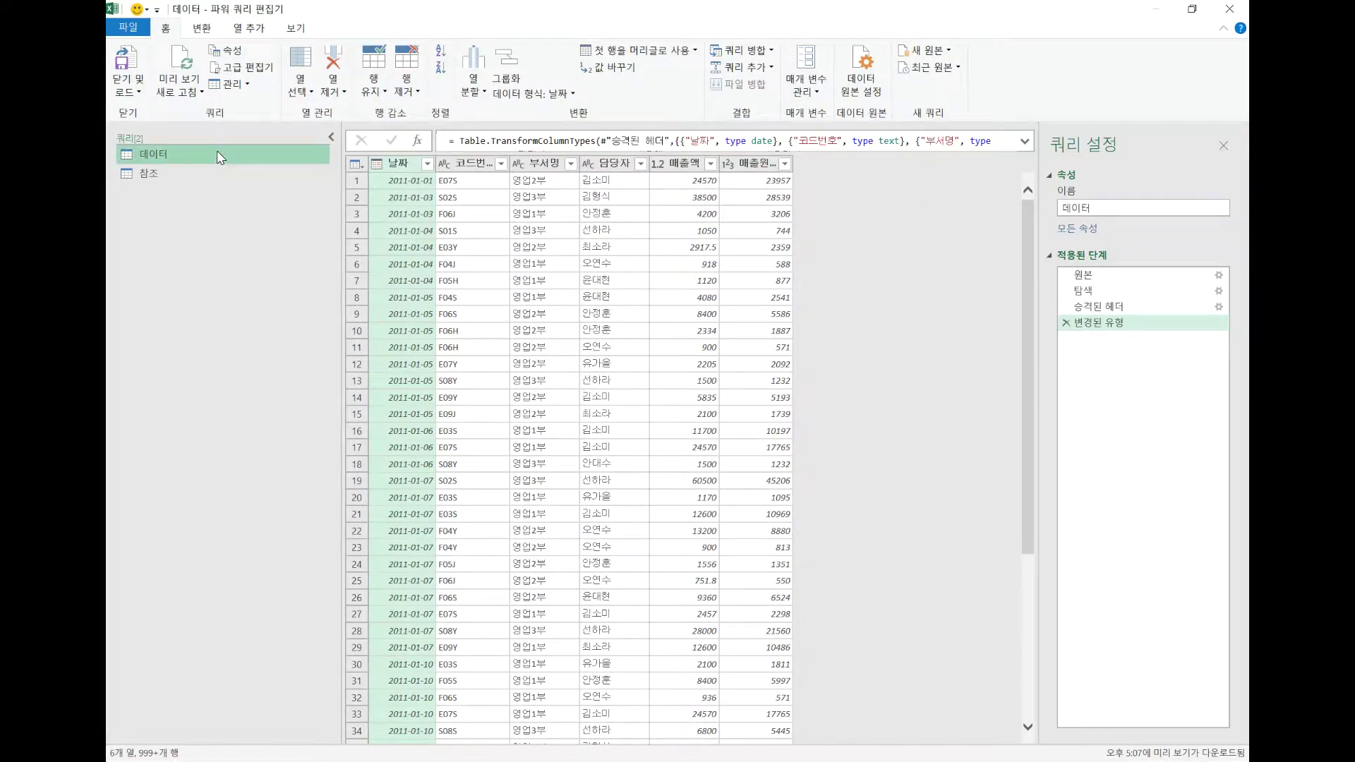
pyautogui.rightClick(218, 150)
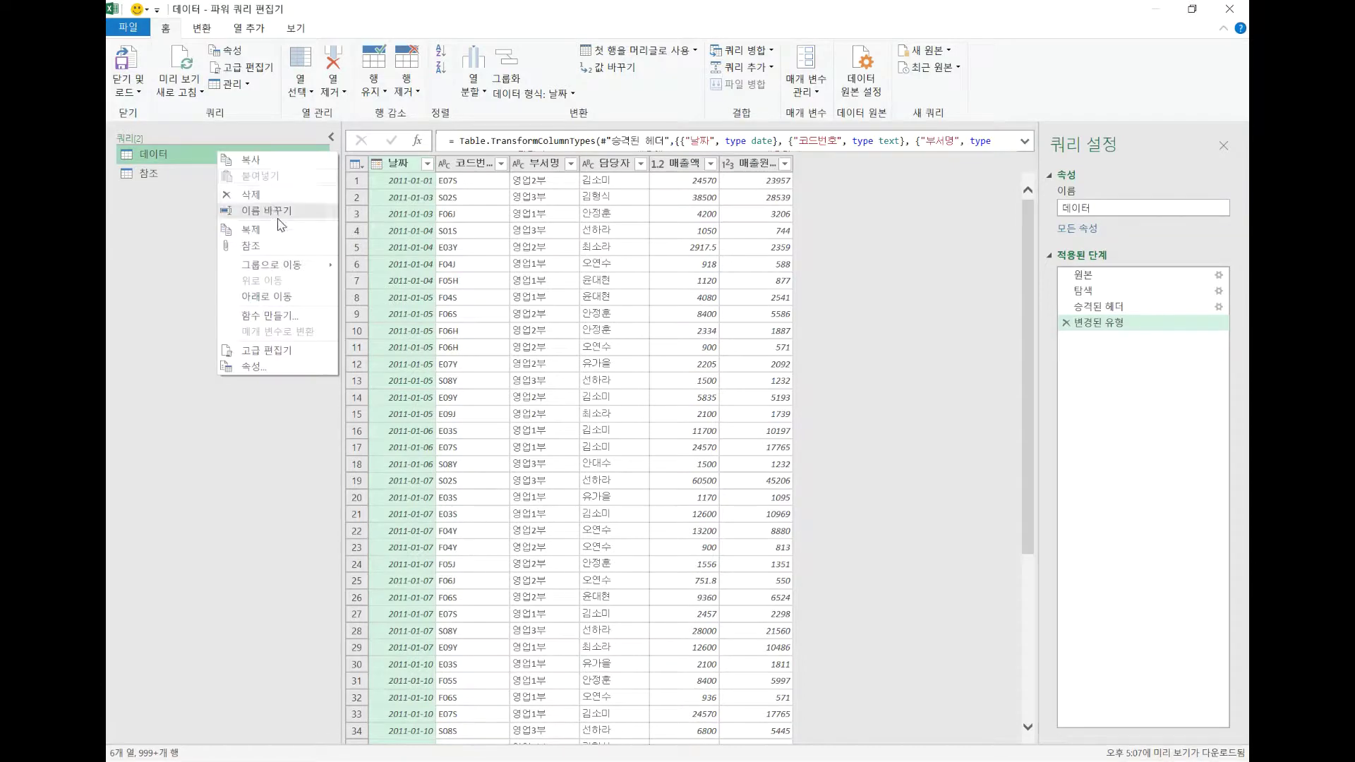
pyautogui.click(278, 215)
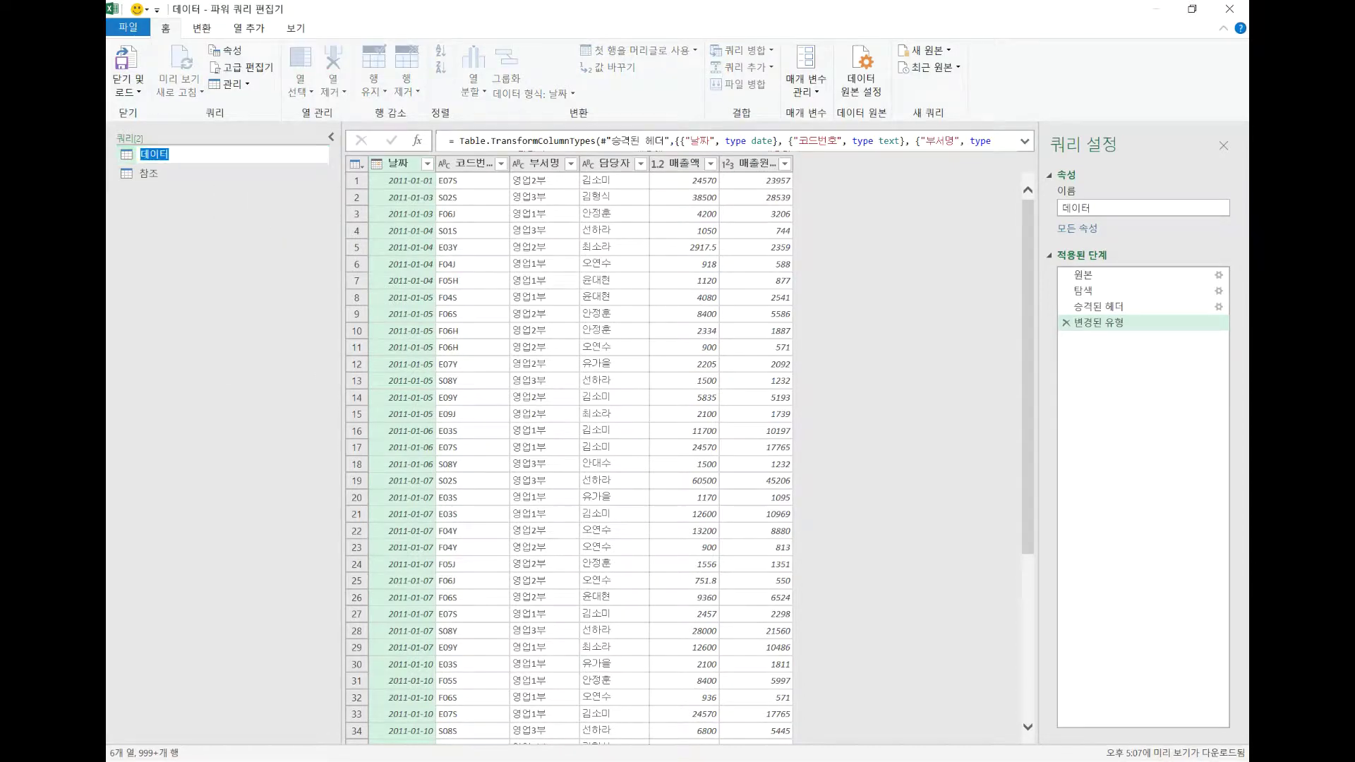
pyautogui.click(228, 190)
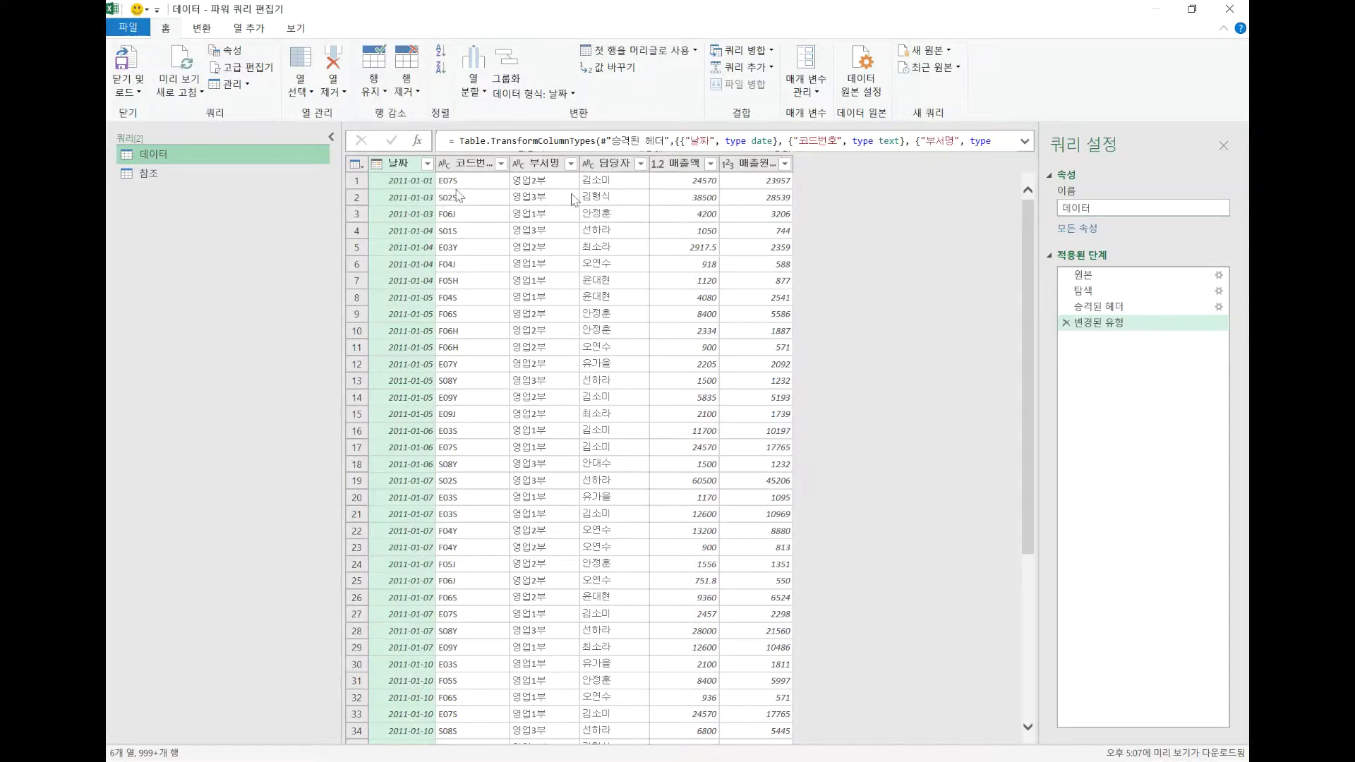
# Step: Rename the 참조 query to 코드
pyautogui.click(177, 182)
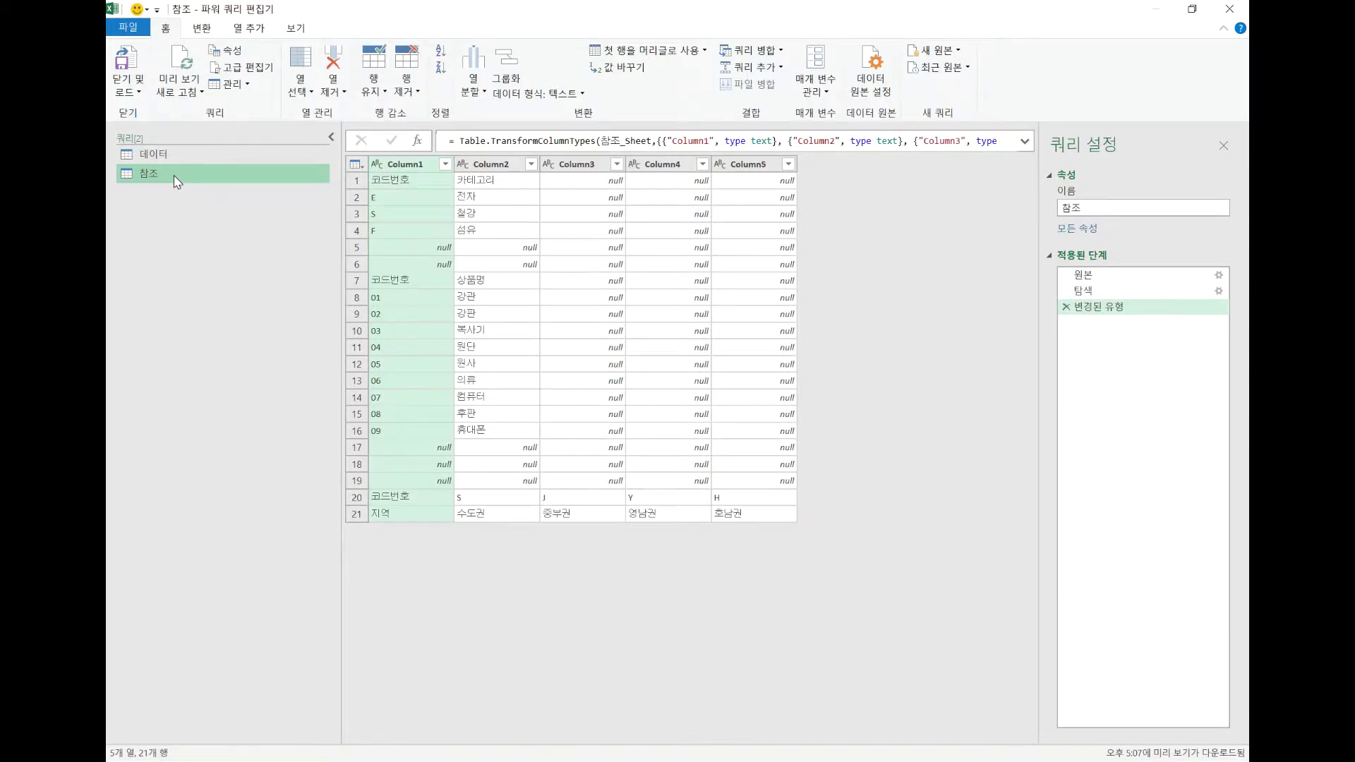
pyautogui.doubleClick(175, 177)
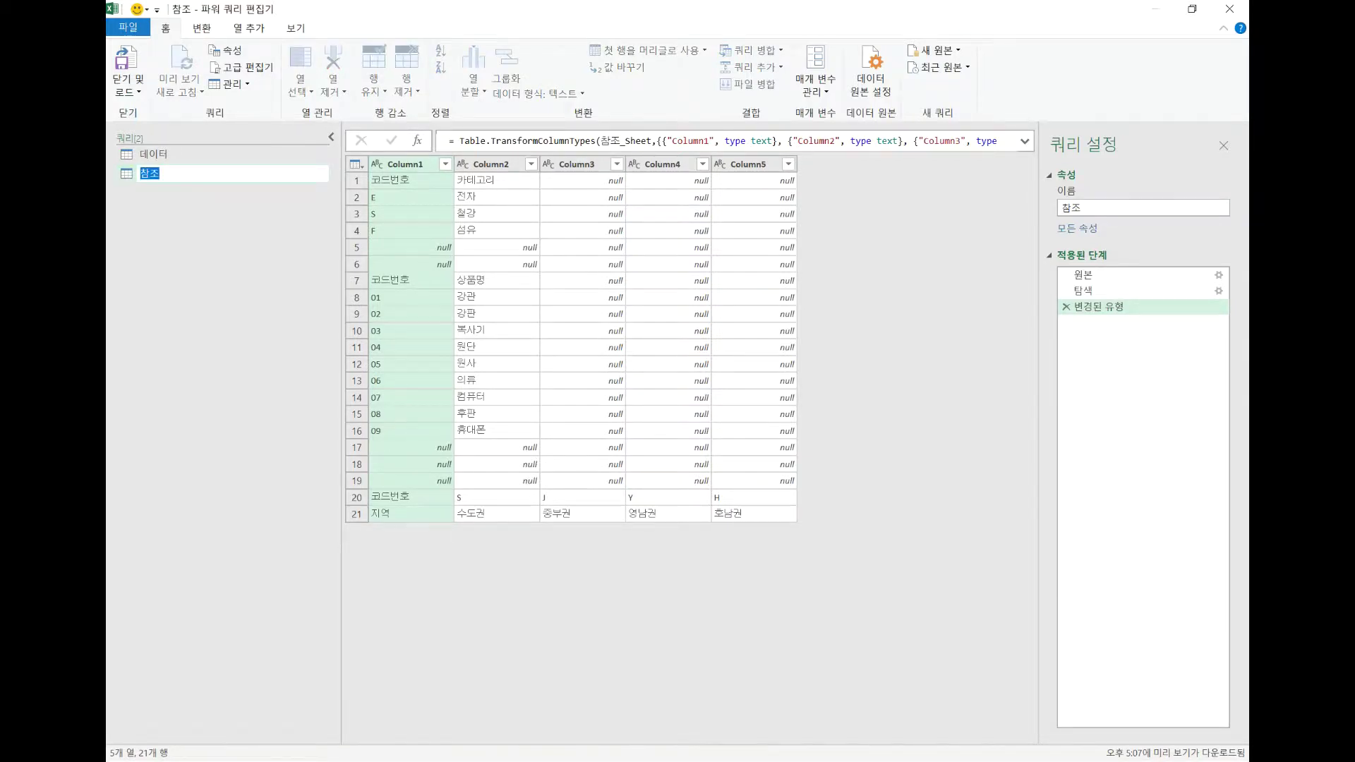
pyautogui.write('코드')
pyautogui.press('Return')
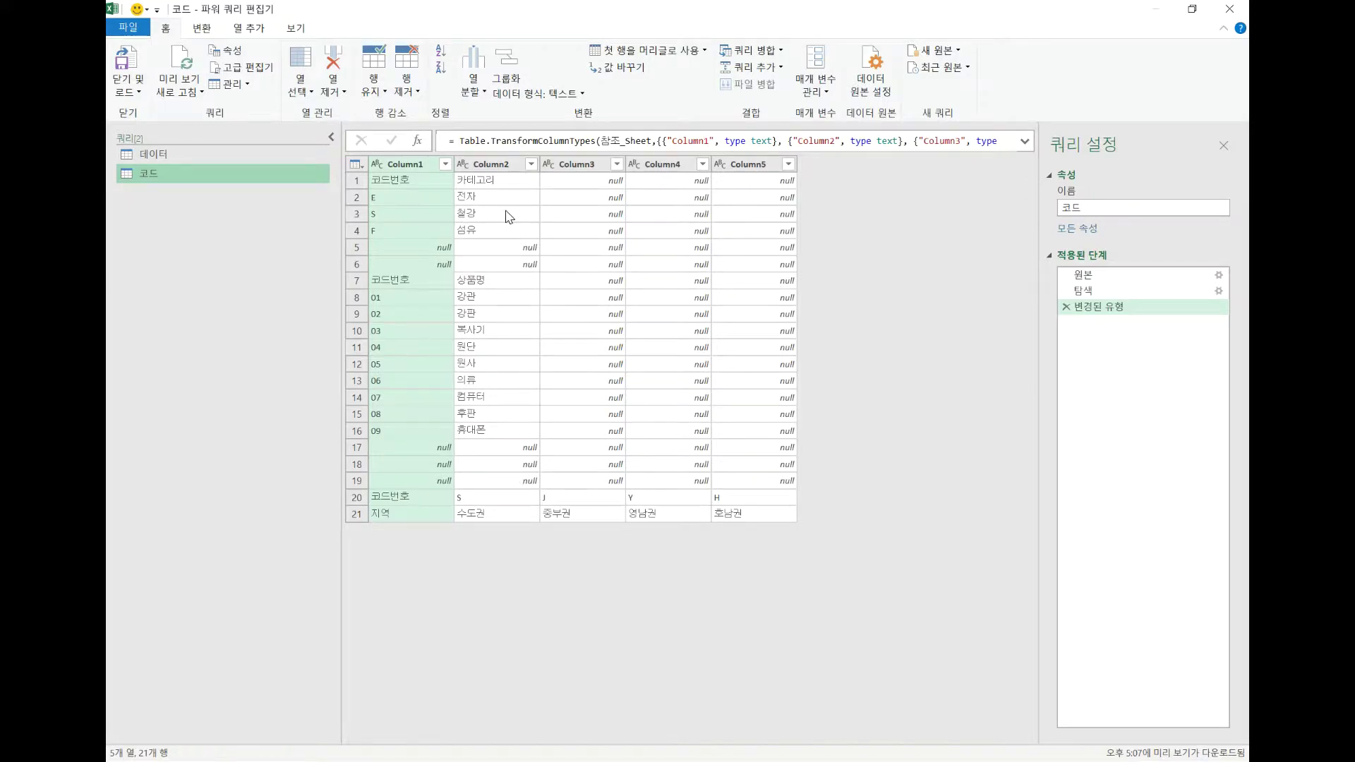
# Step: Duplicate the 코드 query as an independent copy with all its applied steps
pyautogui.rightClick(167, 180)
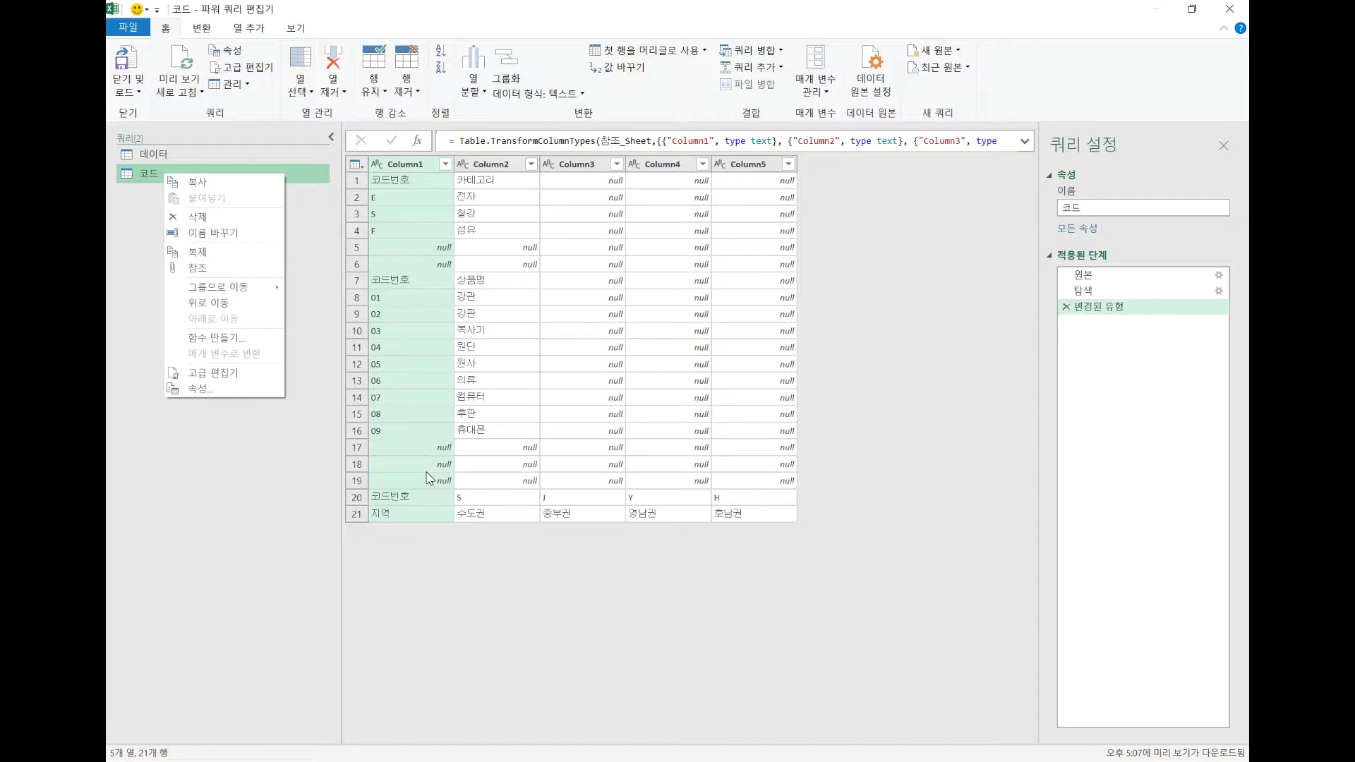
pyautogui.click(238, 626)
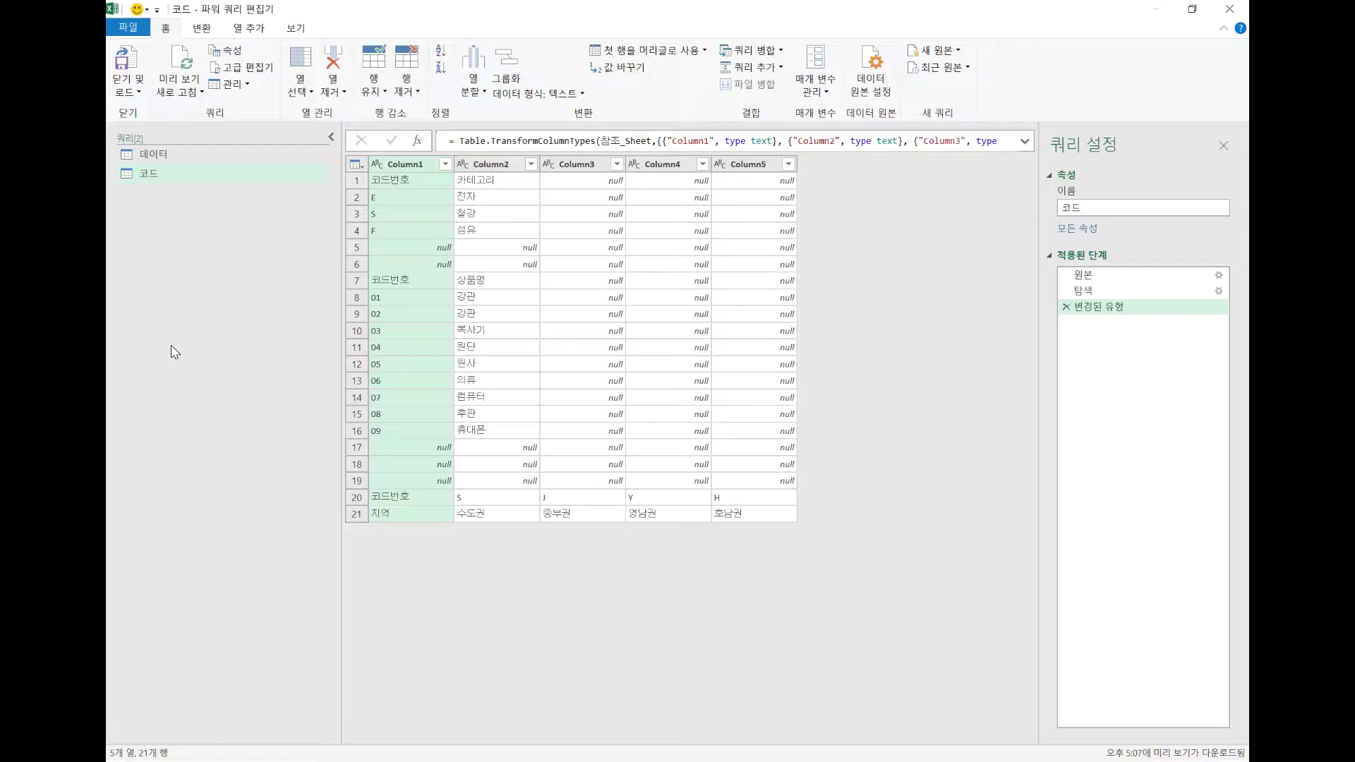
pyautogui.rightClick(167, 175)
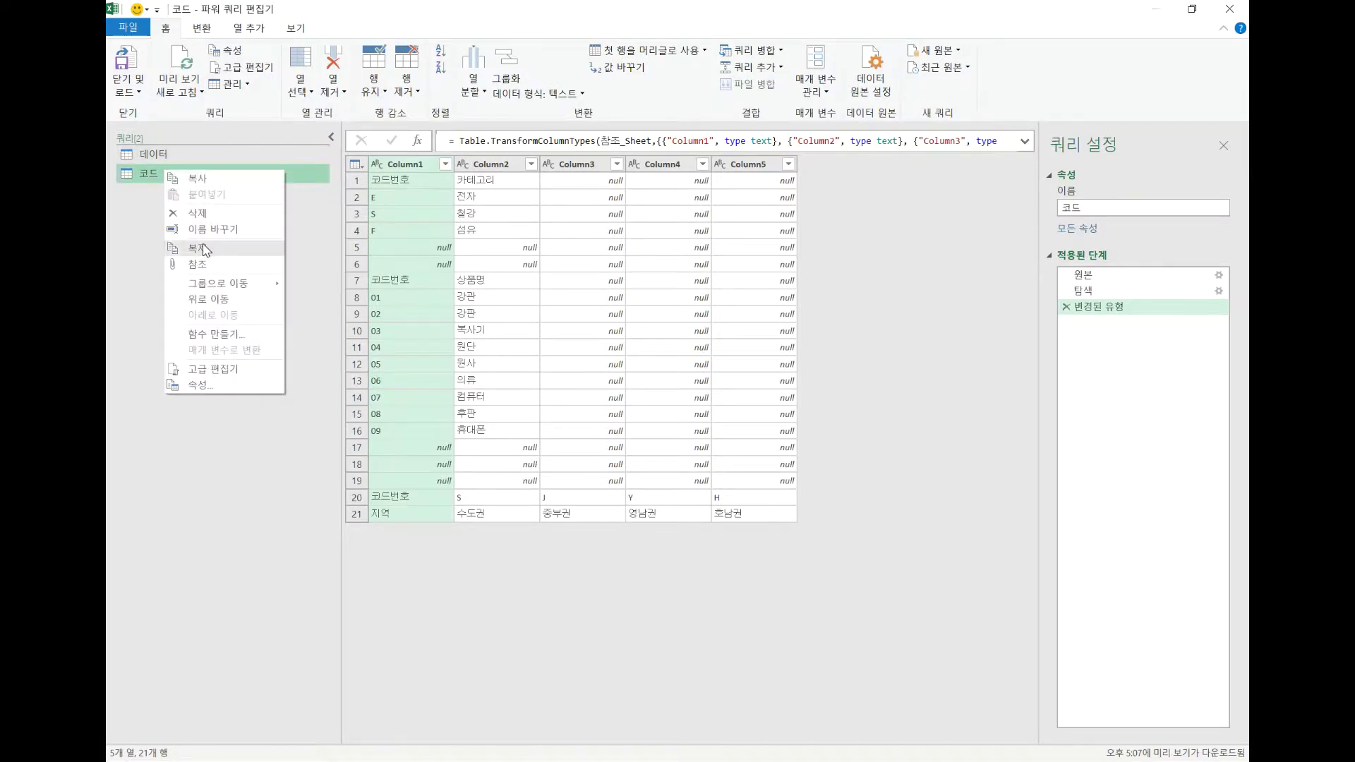
pyautogui.click(200, 248)
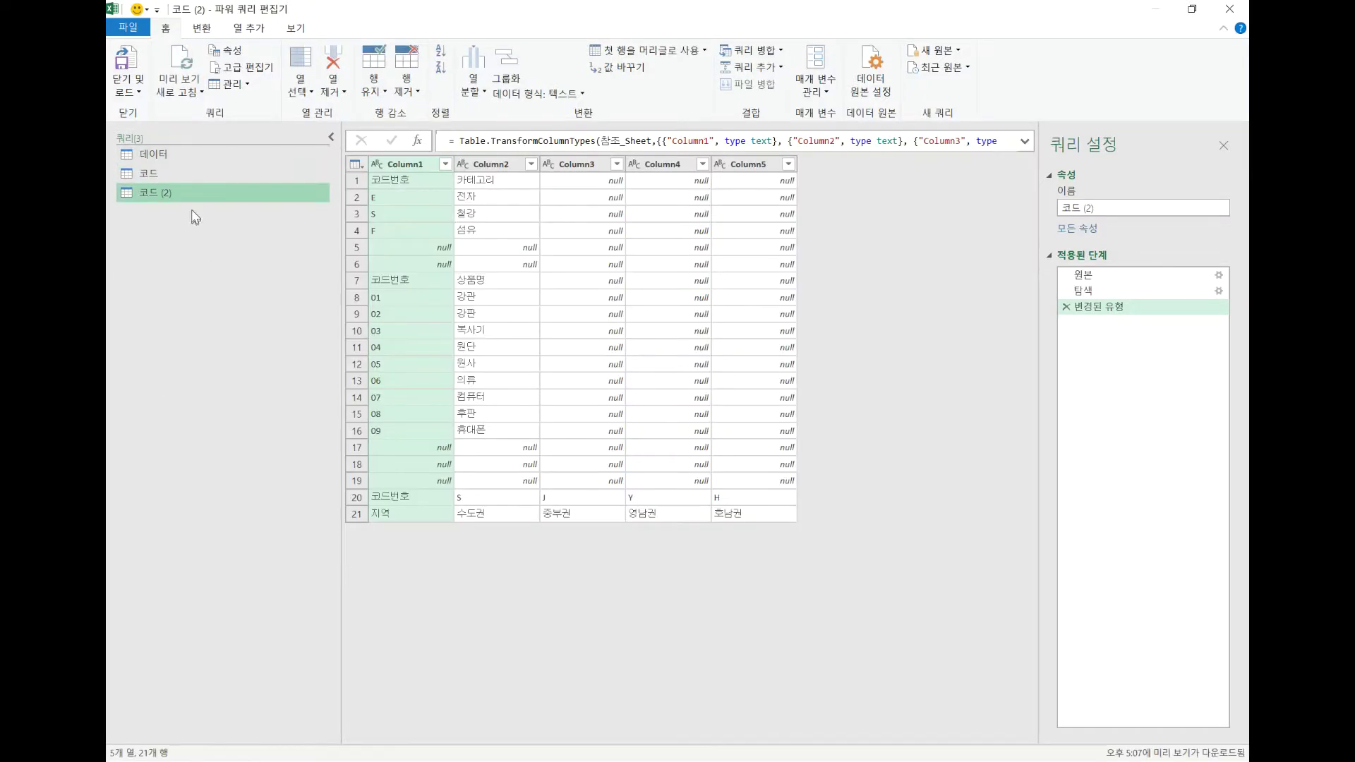
# Step: Create a new query that references the 코드 query, and compare the original 코드 query with its duplicate
pyautogui.click(150, 176)
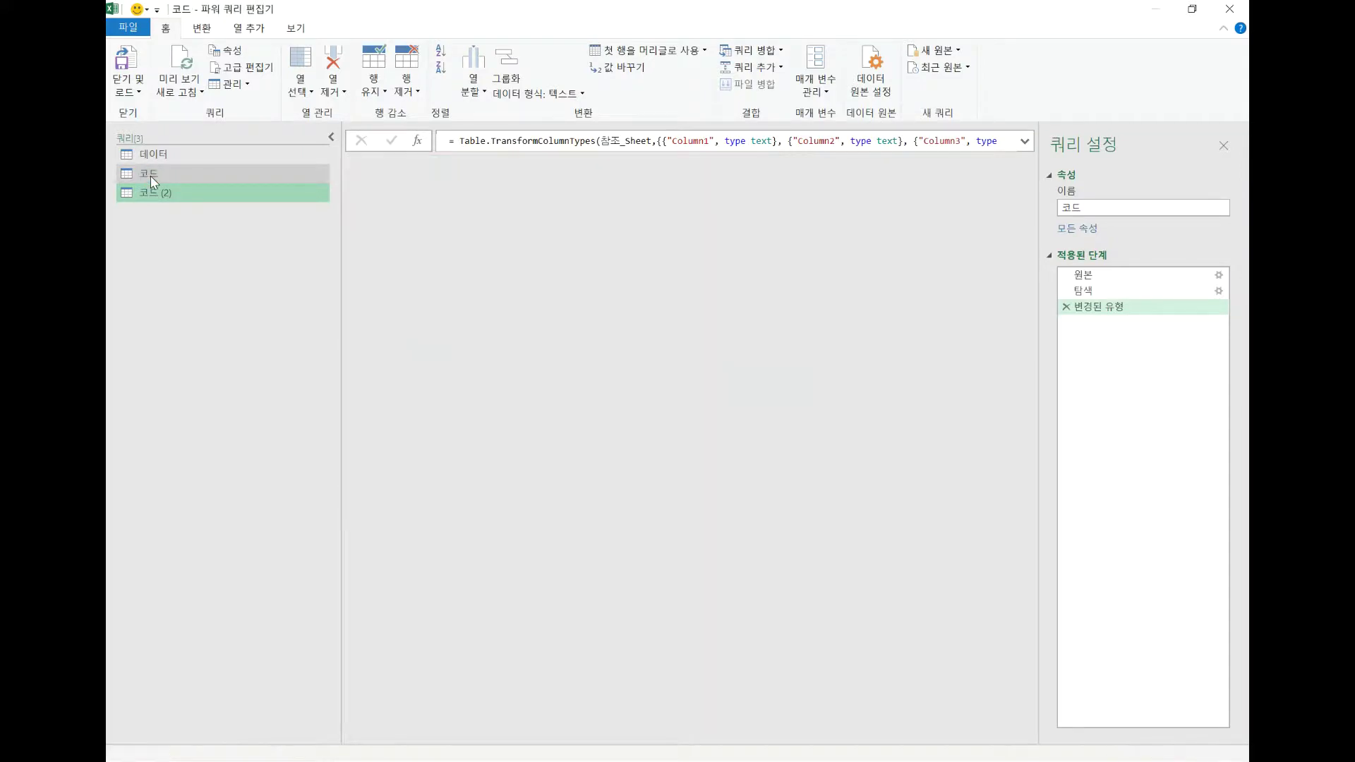
pyautogui.rightClick(150, 176)
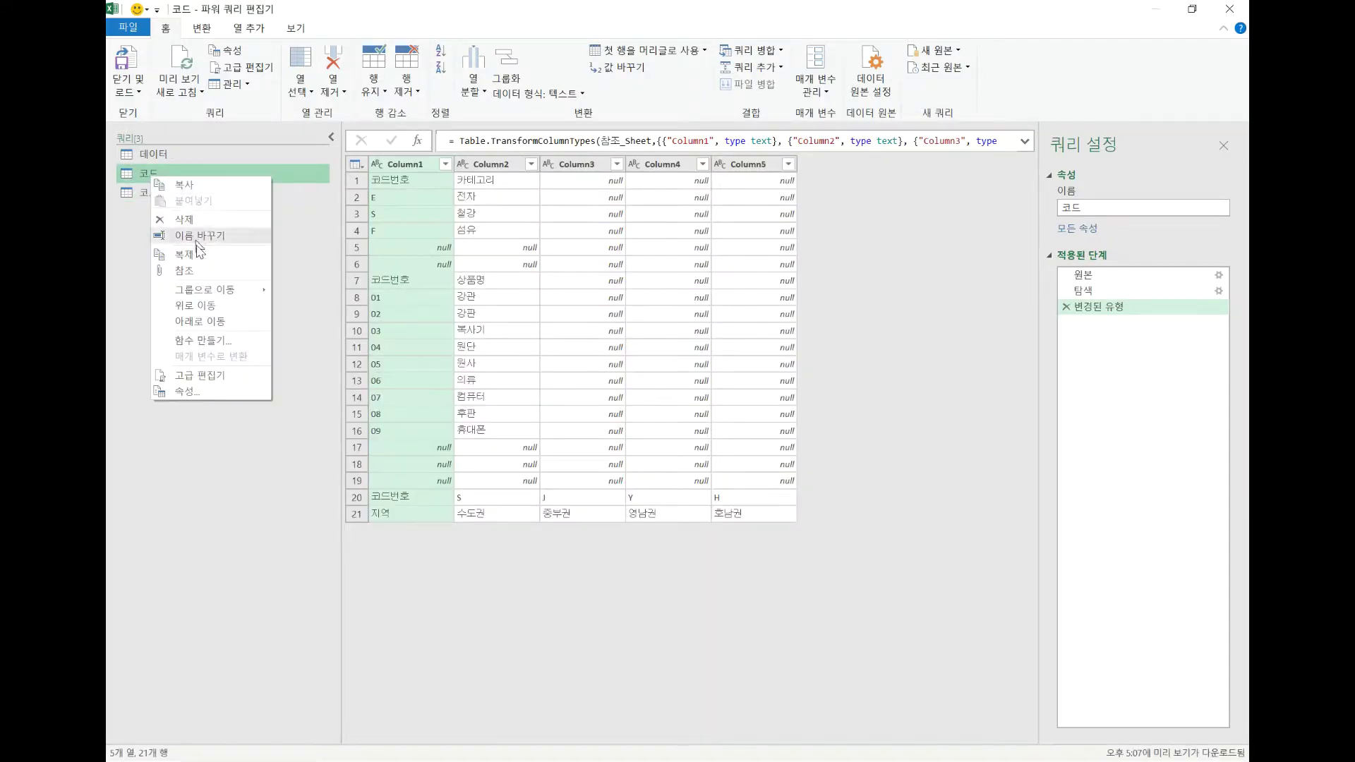
pyautogui.click(197, 269)
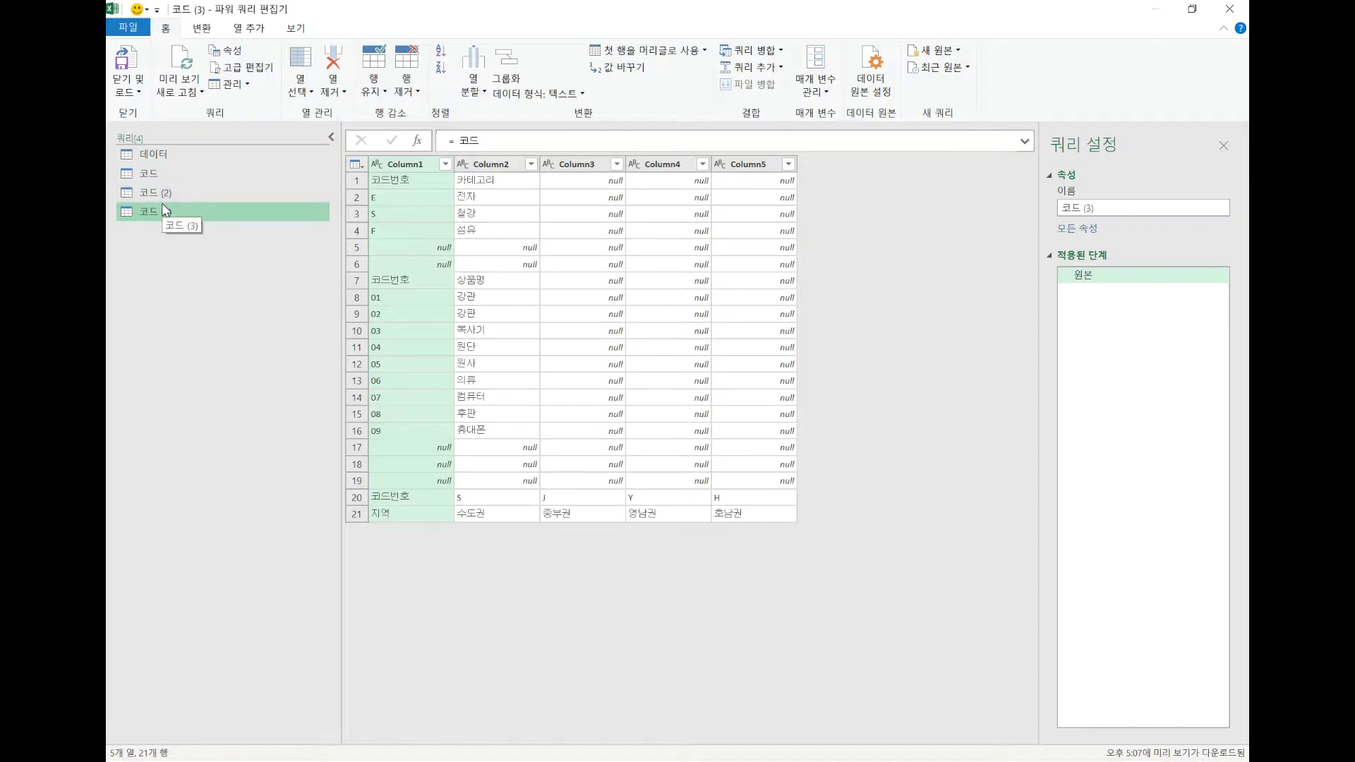
pyautogui.click(161, 177)
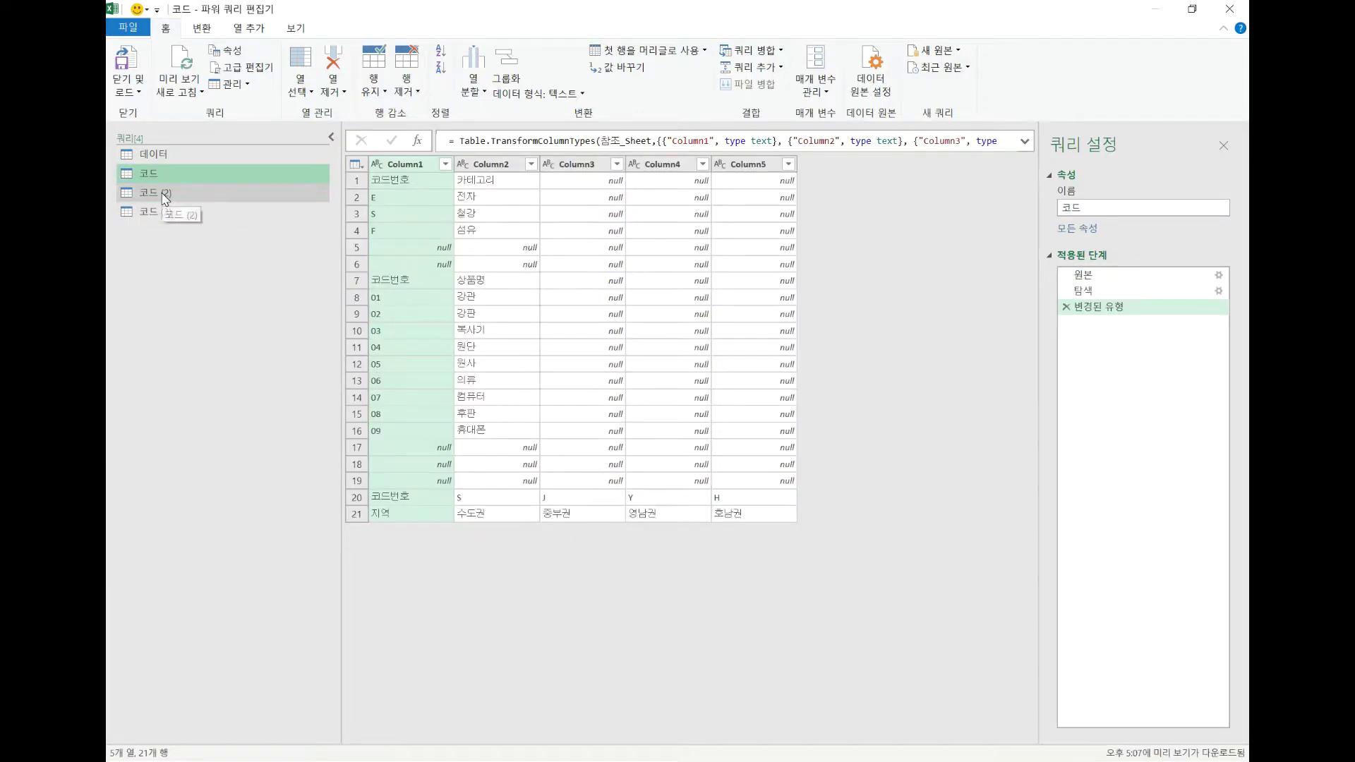
pyautogui.click(163, 194)
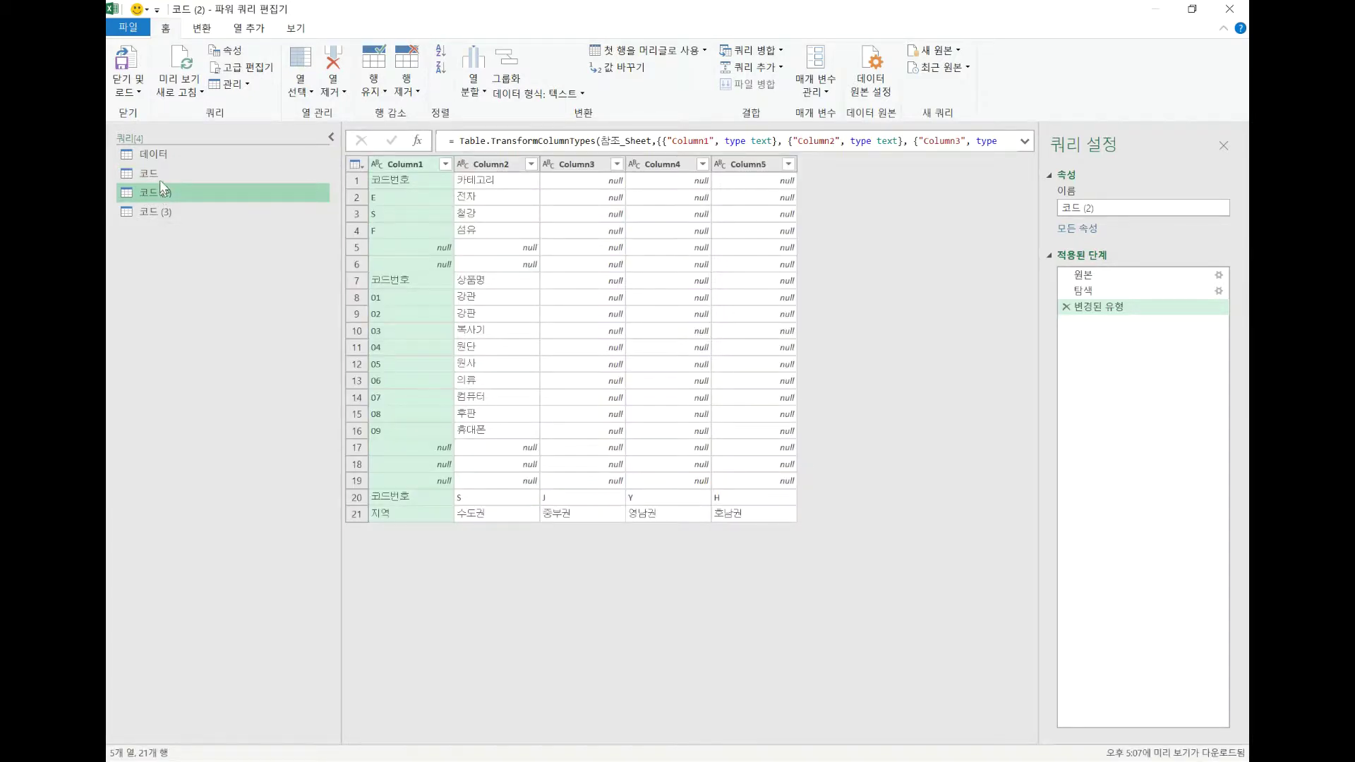
# Step: Compare the applied steps and formulas of the original 코드 query, its duplicate 코드 (2) and the reference query 코드 (3)
pyautogui.click(159, 175)
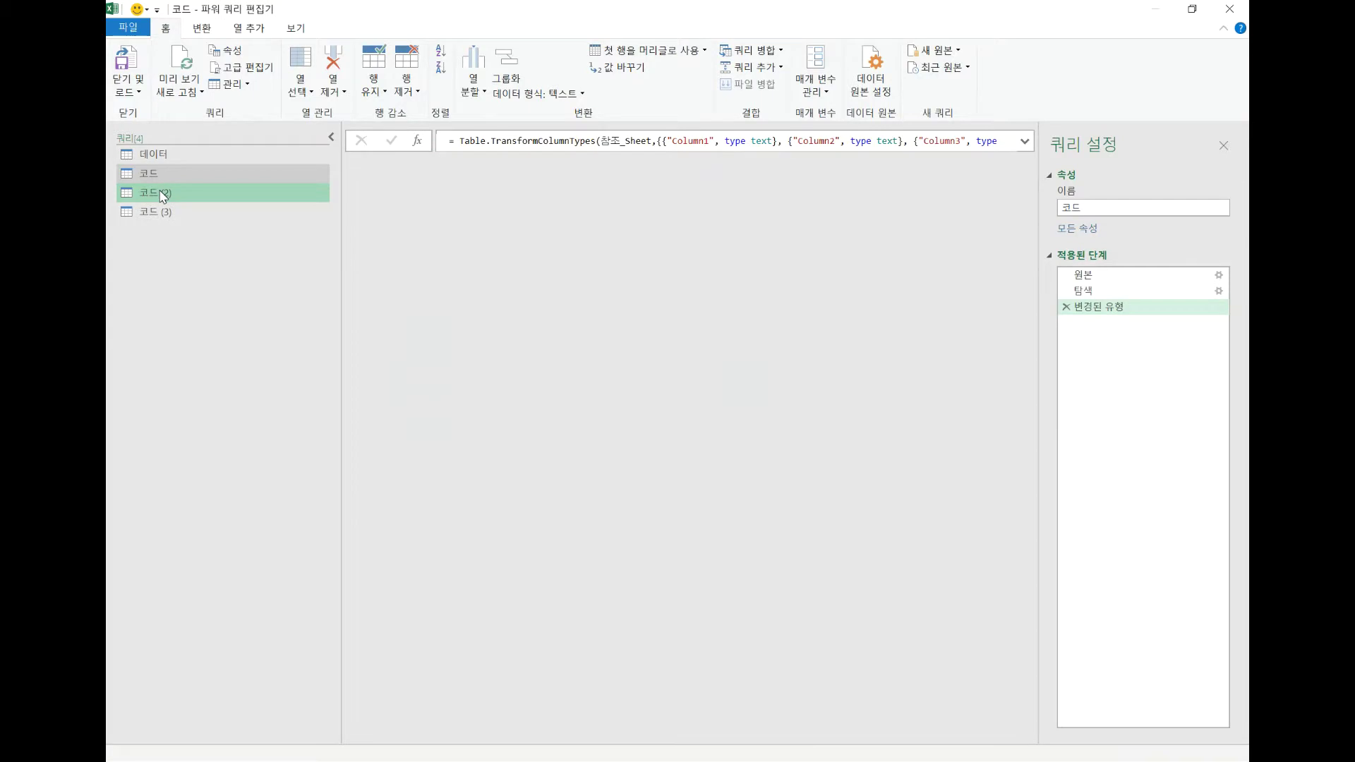
pyautogui.click(159, 191)
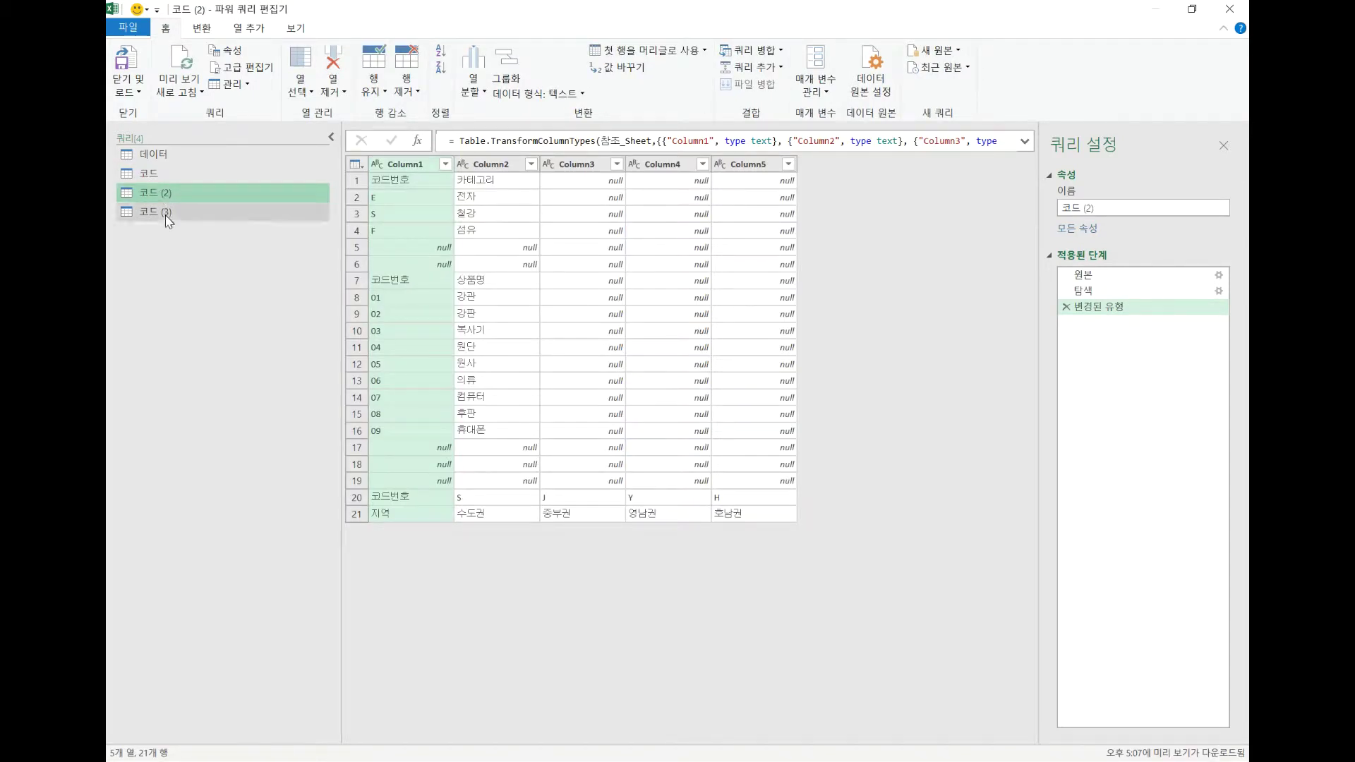
pyautogui.click(168, 218)
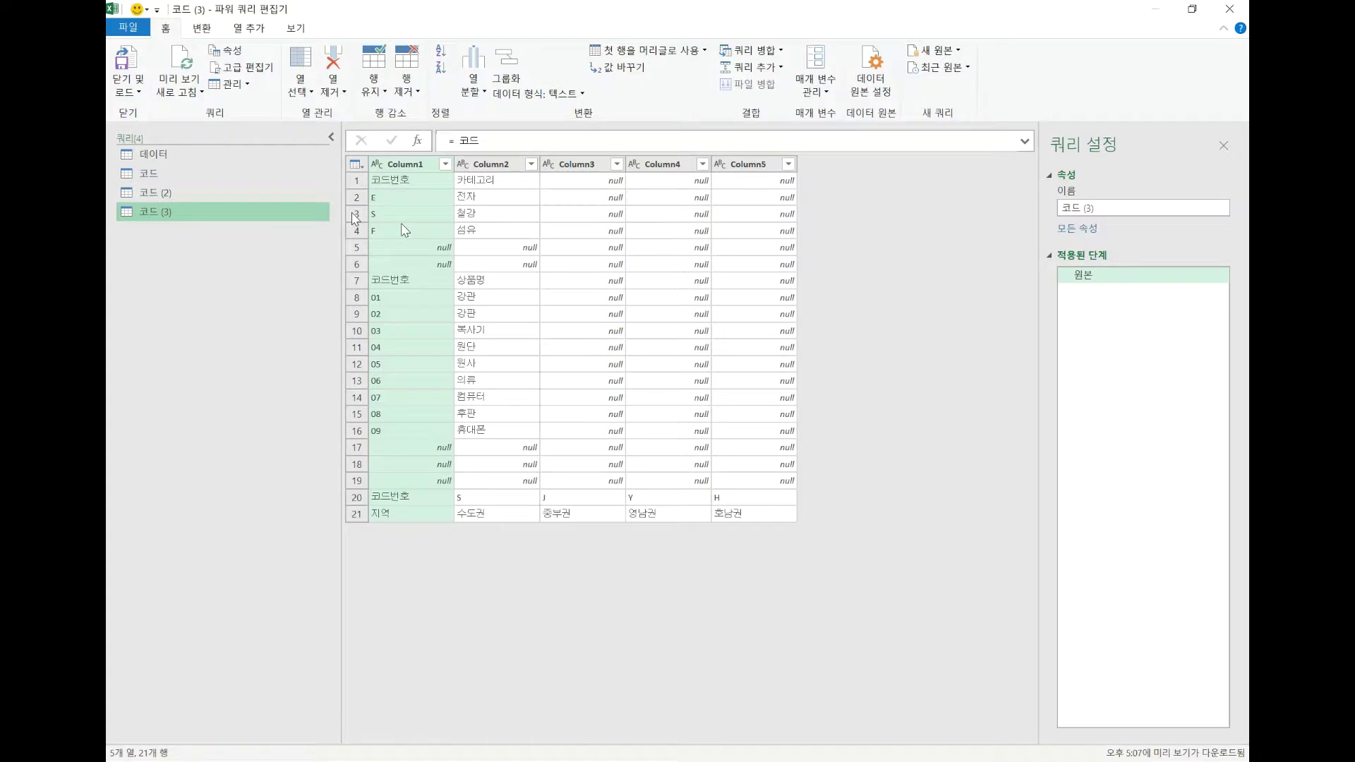
pyautogui.click(139, 169)
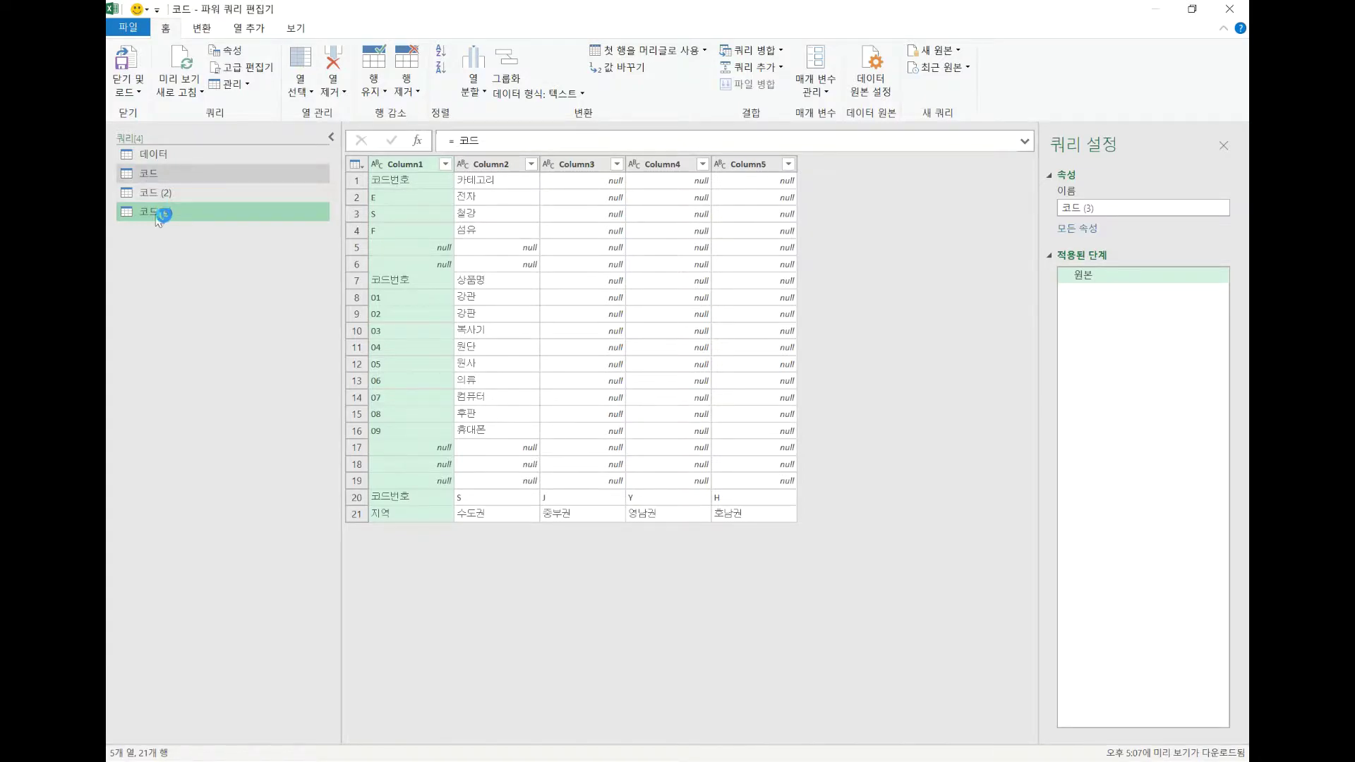
pyautogui.click(163, 212)
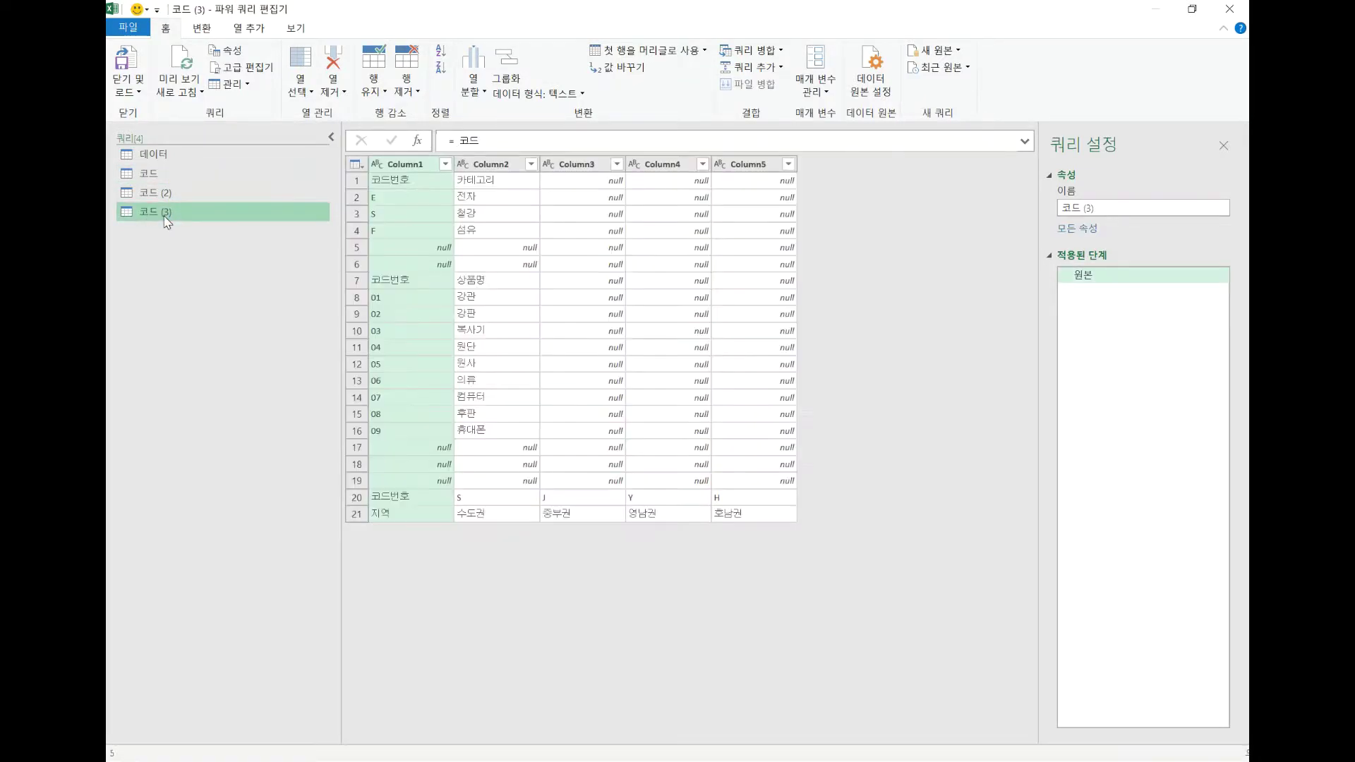
pyautogui.click(167, 202)
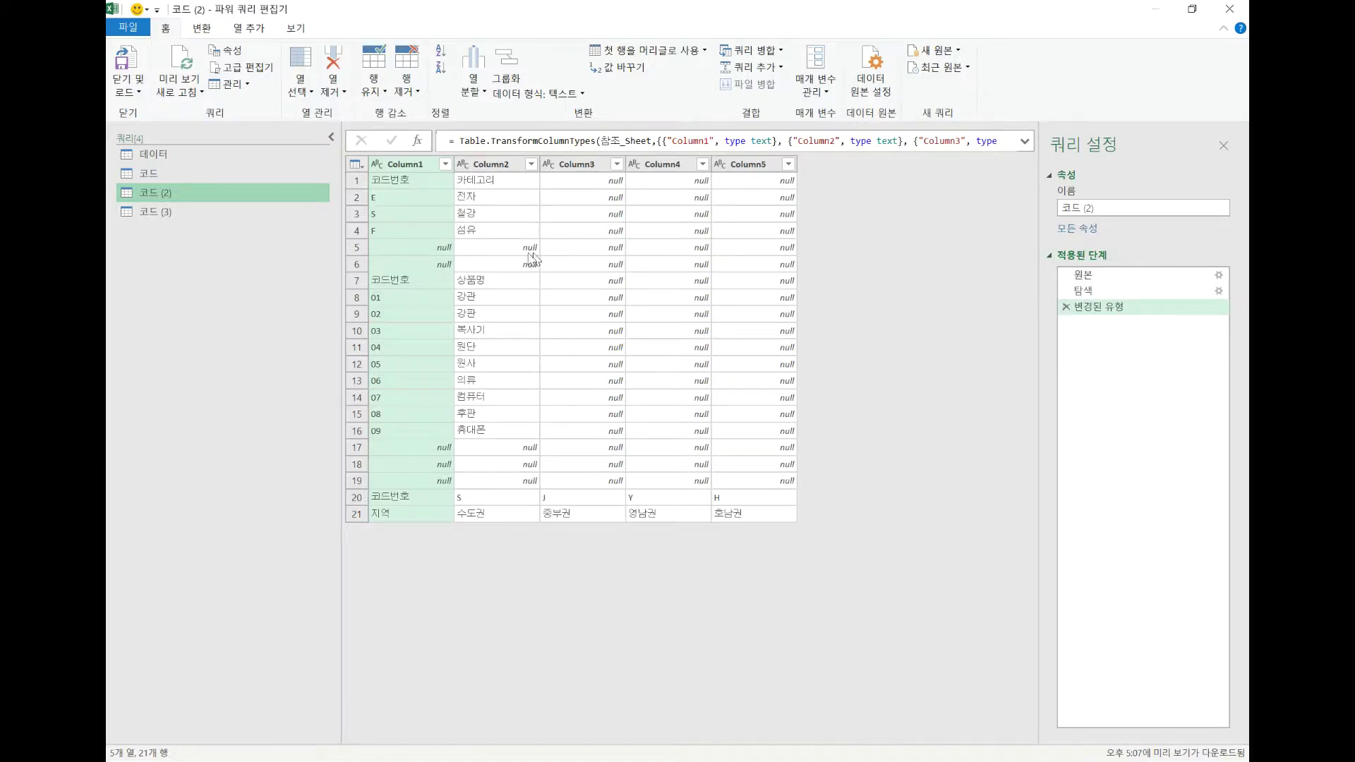
# Step: Remove Column4 and Column5 from the 코드 query, and check the duplicate 코드 (2) and the reference 코드 (3) for the change
pyautogui.click(162, 173)
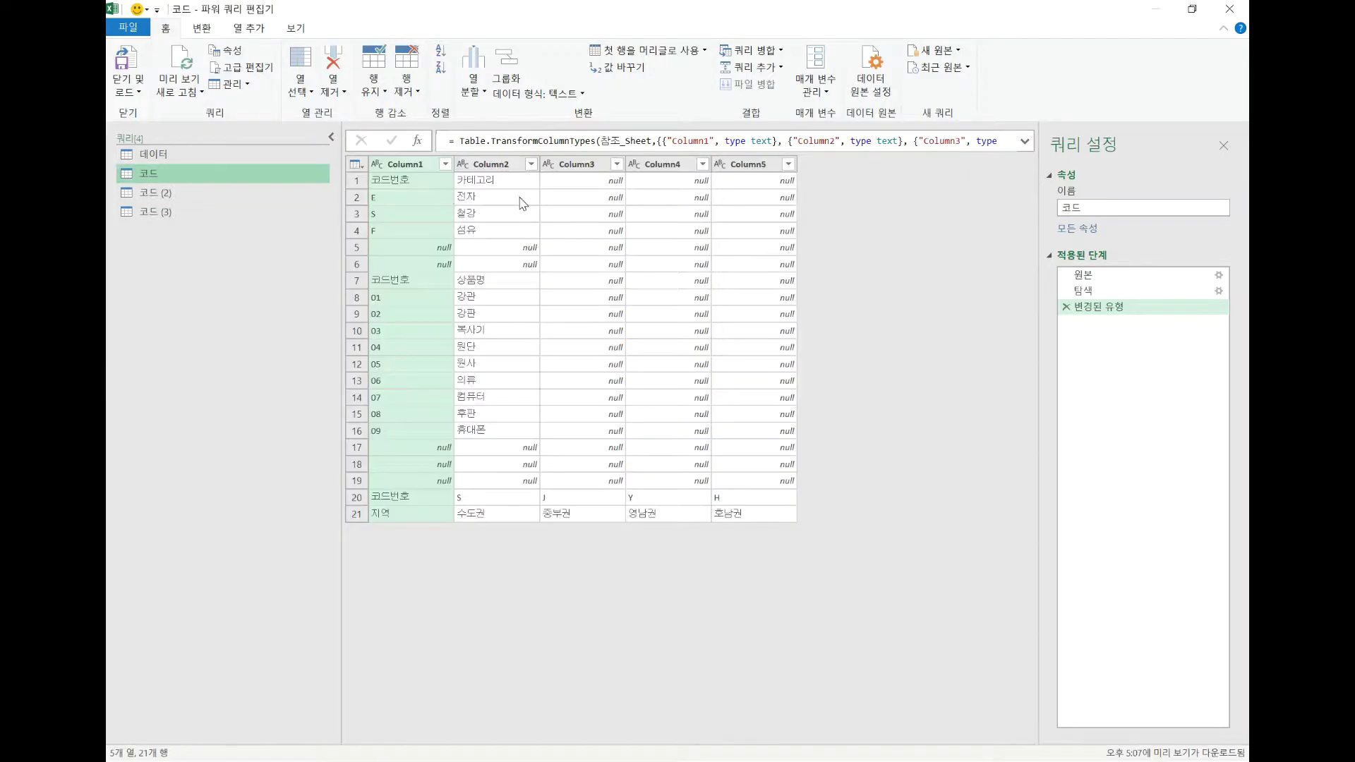
pyautogui.click(676, 169)
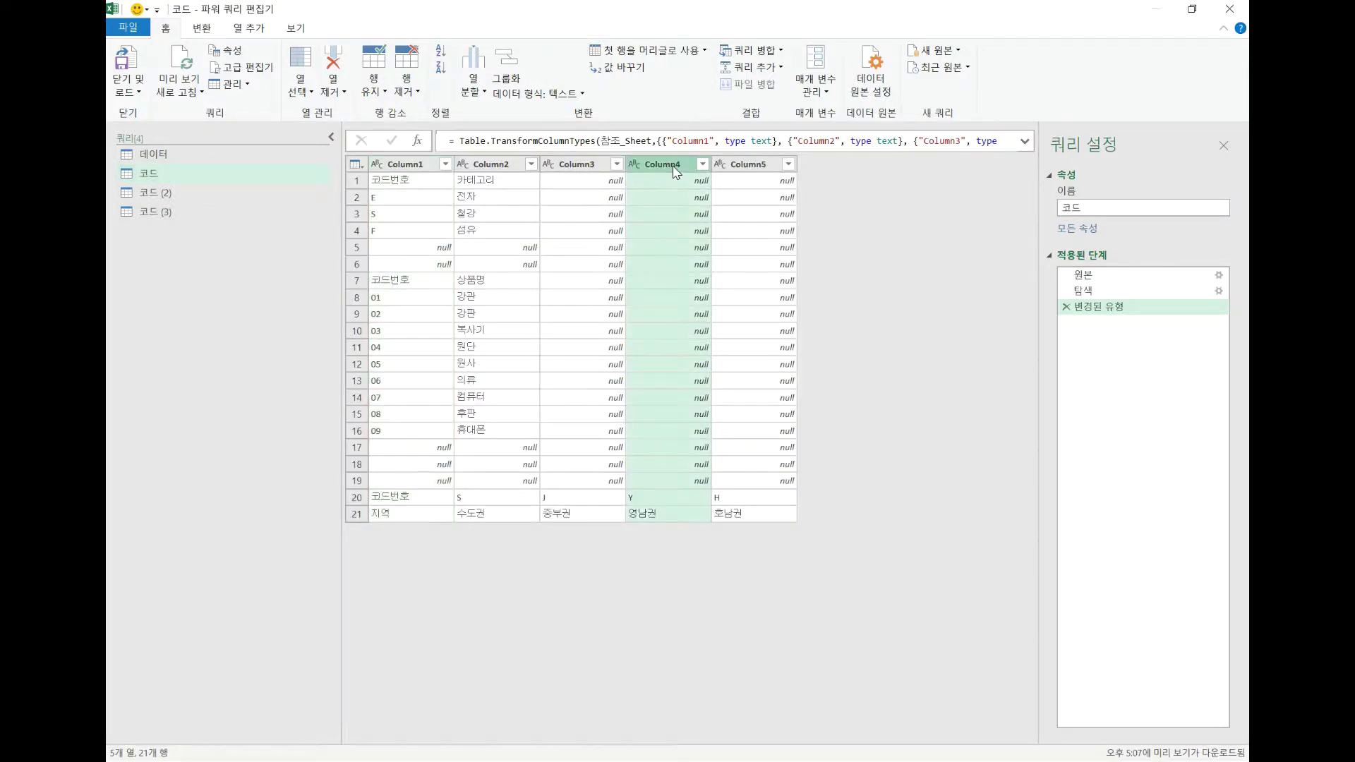
pyautogui.keyDown('ctrl'); pyautogui.click(739, 164); pyautogui.keyUp('ctrl')
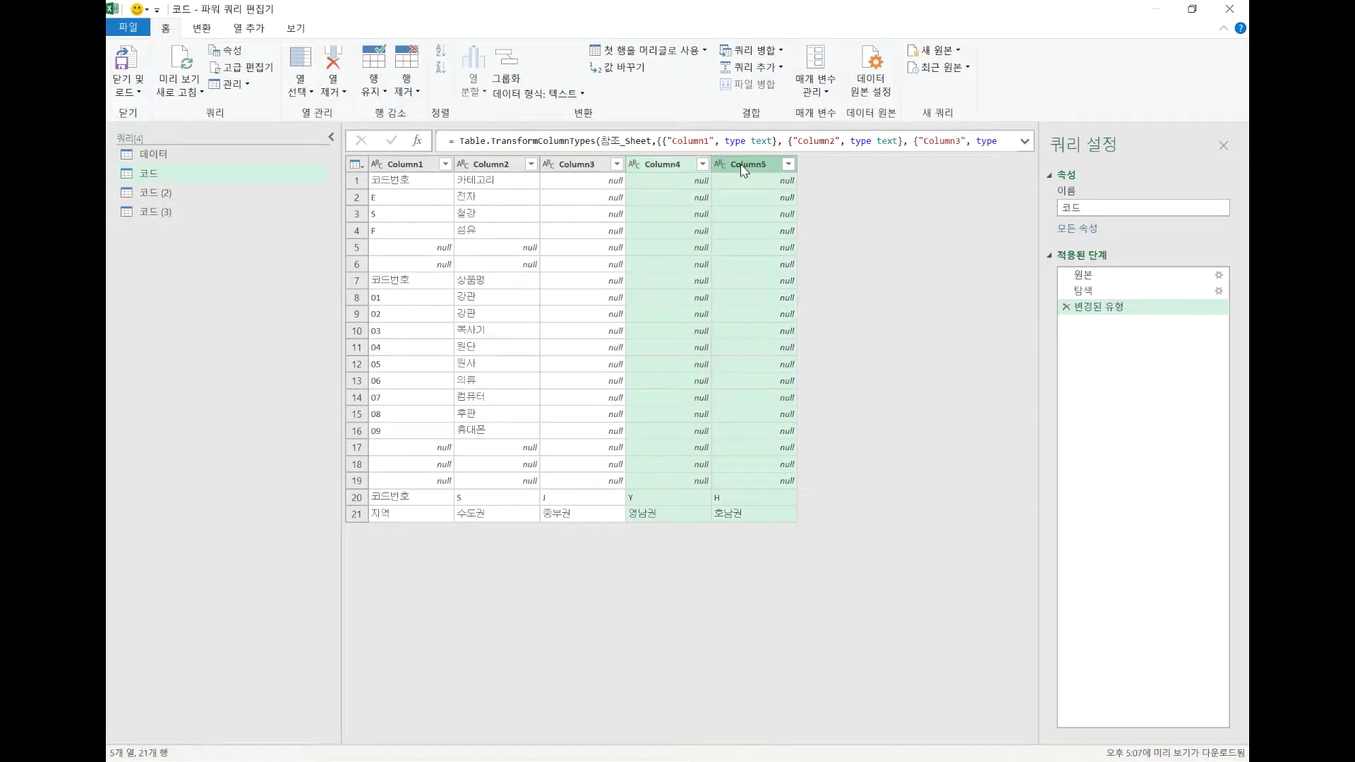
pyautogui.rightClick(740, 165)
pyautogui.click(779, 192)
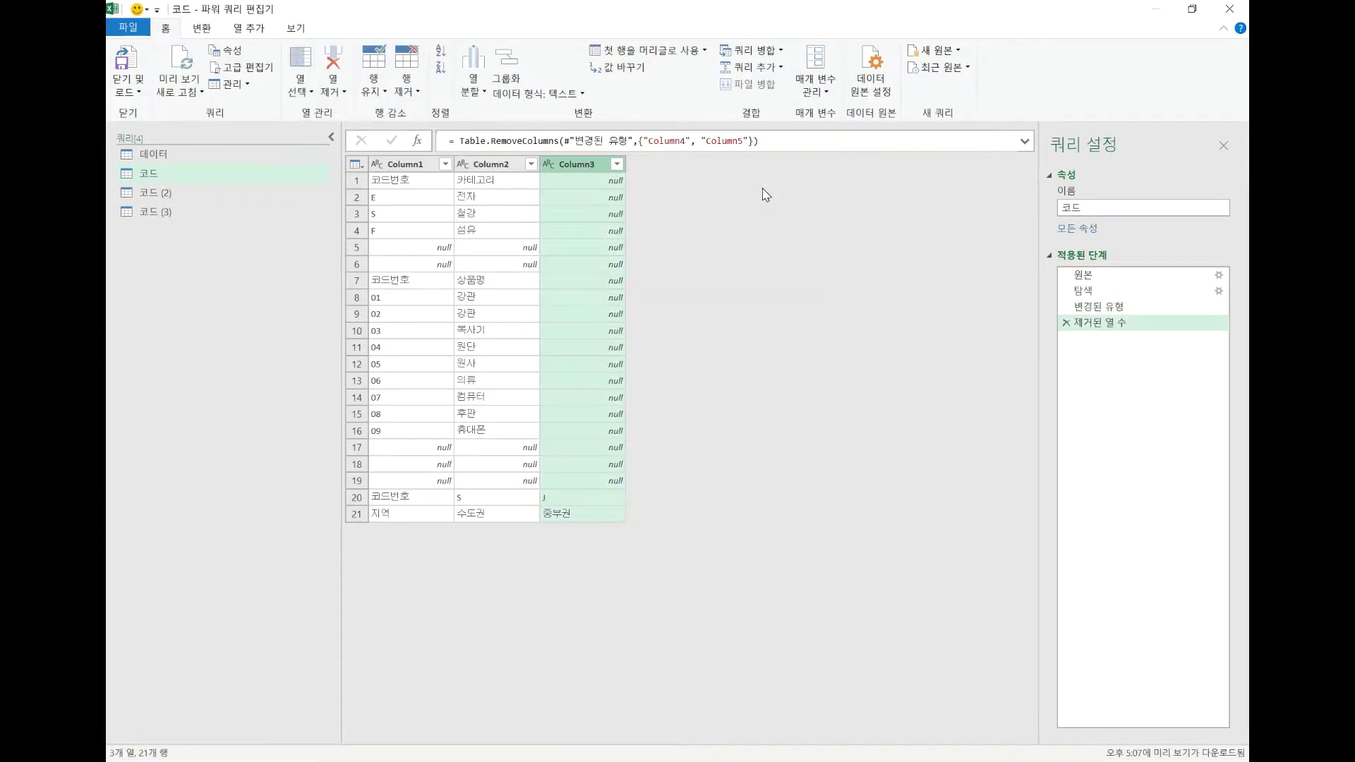
pyautogui.click(194, 192)
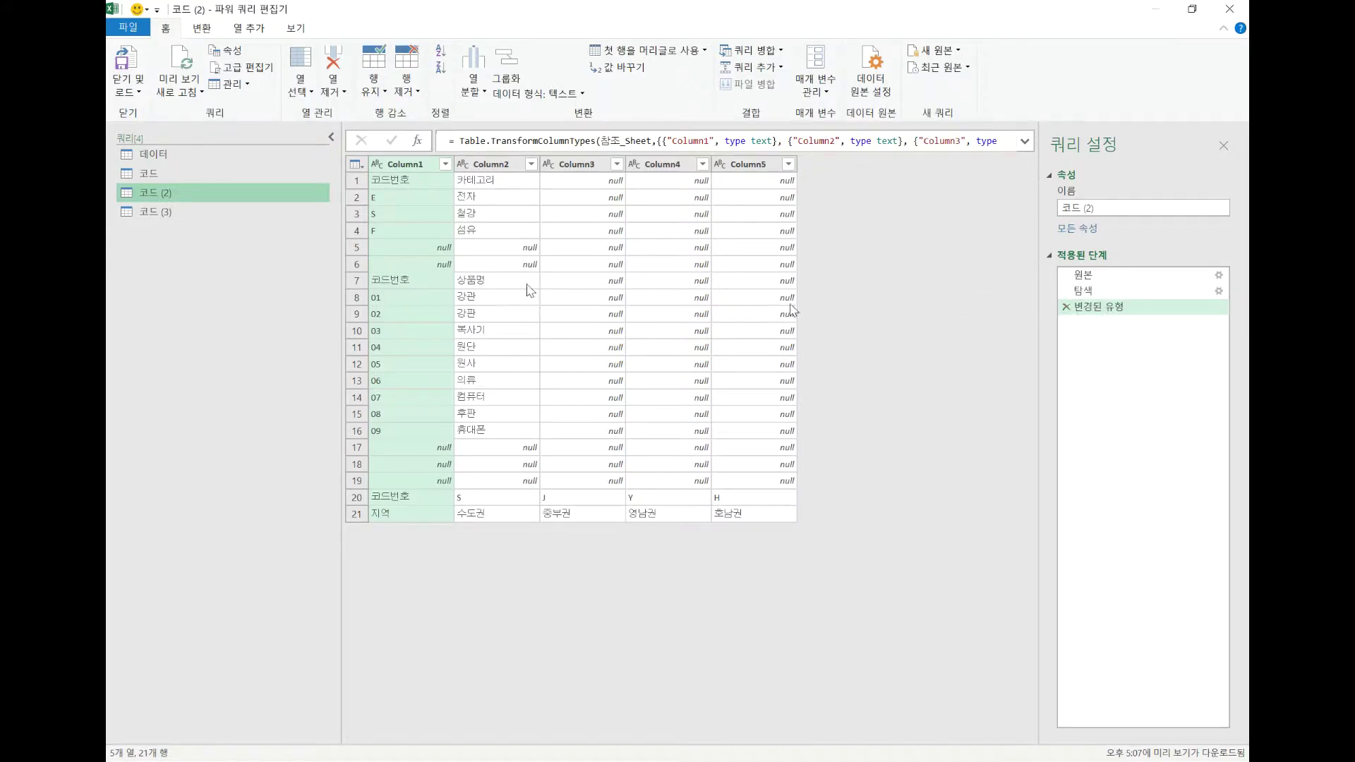
pyautogui.click(151, 209)
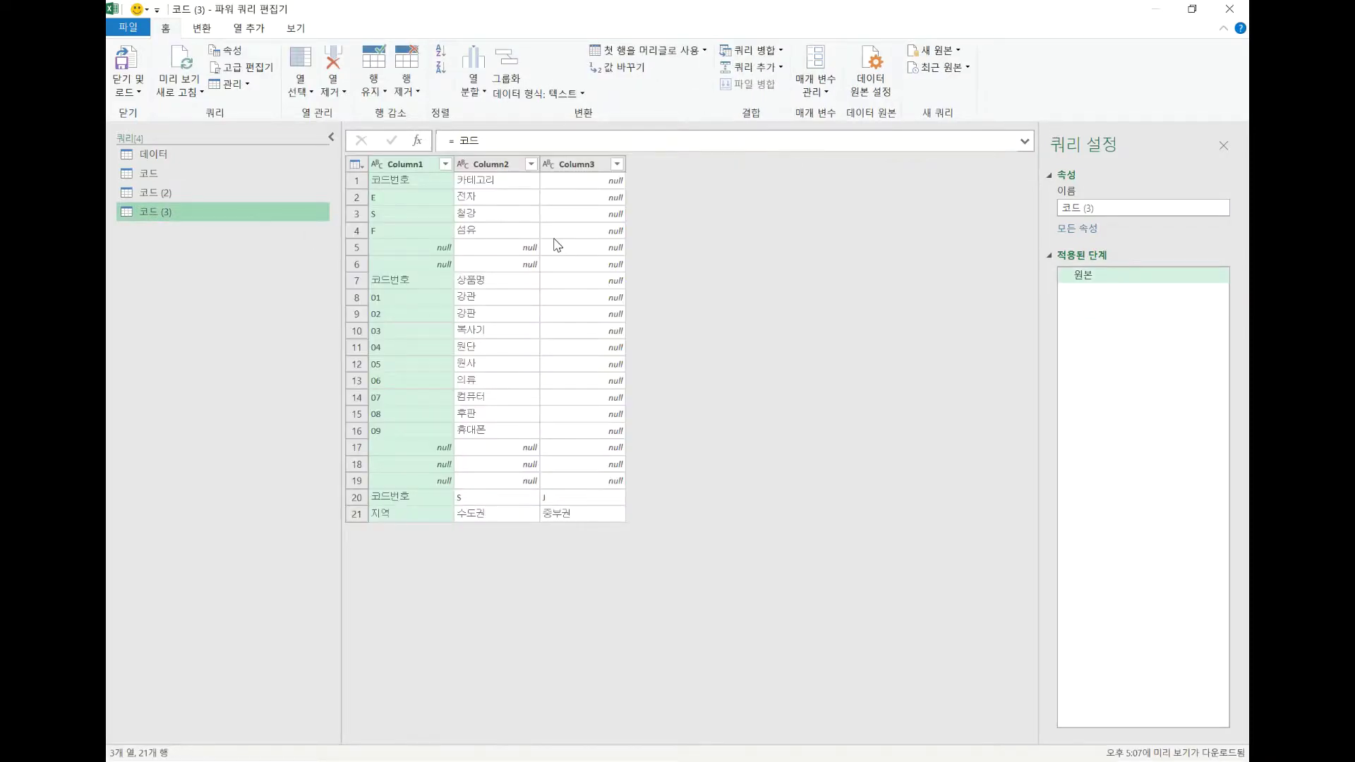
# Step: Delete the column-removal step from the 코드 query's applied steps
pyautogui.click(203, 155)
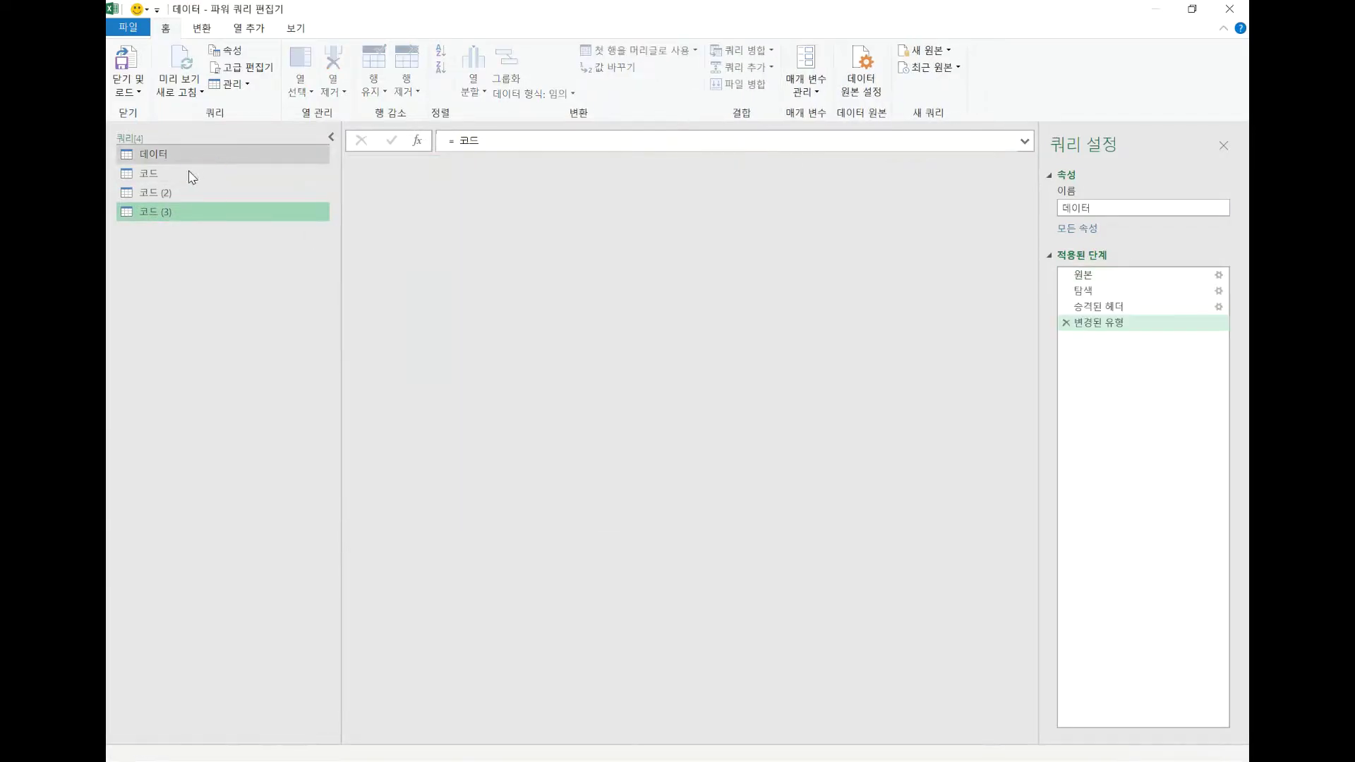
pyautogui.click(185, 173)
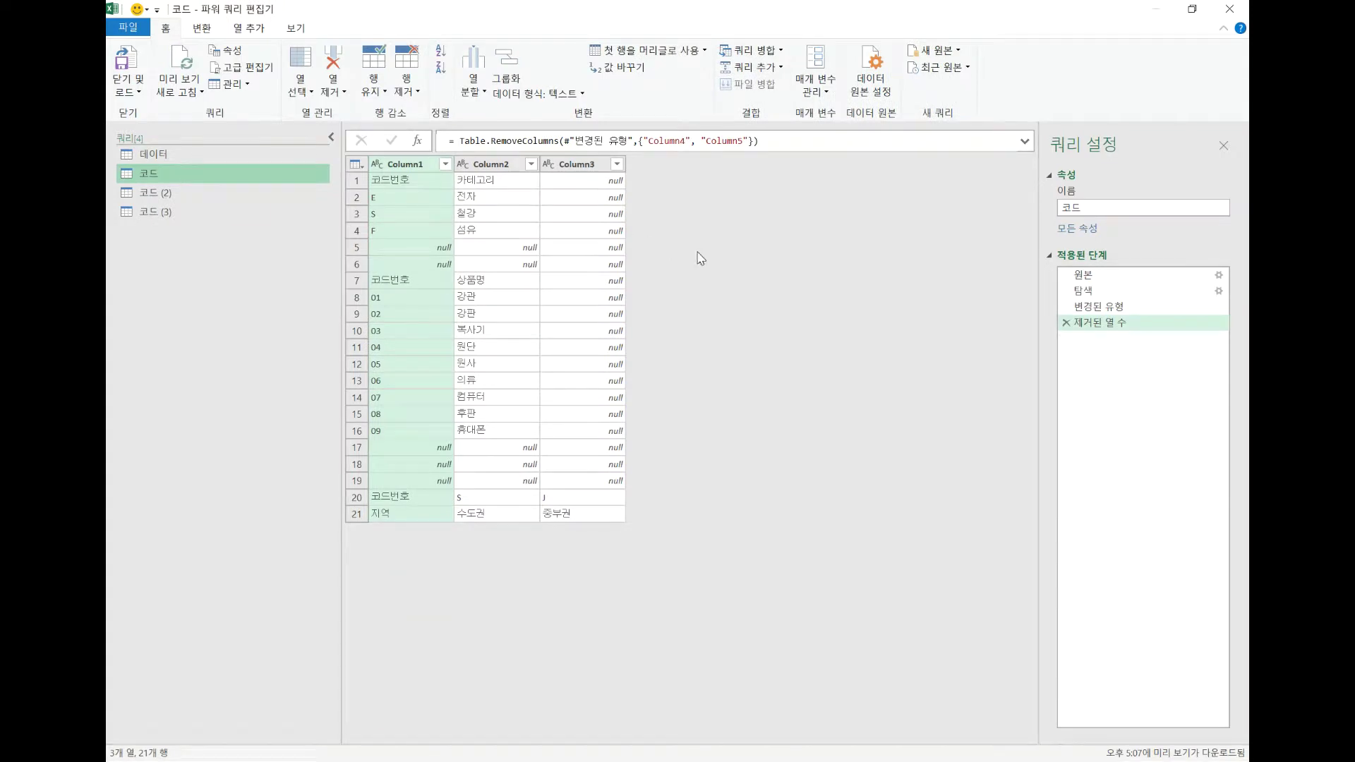
pyautogui.click(1065, 323)
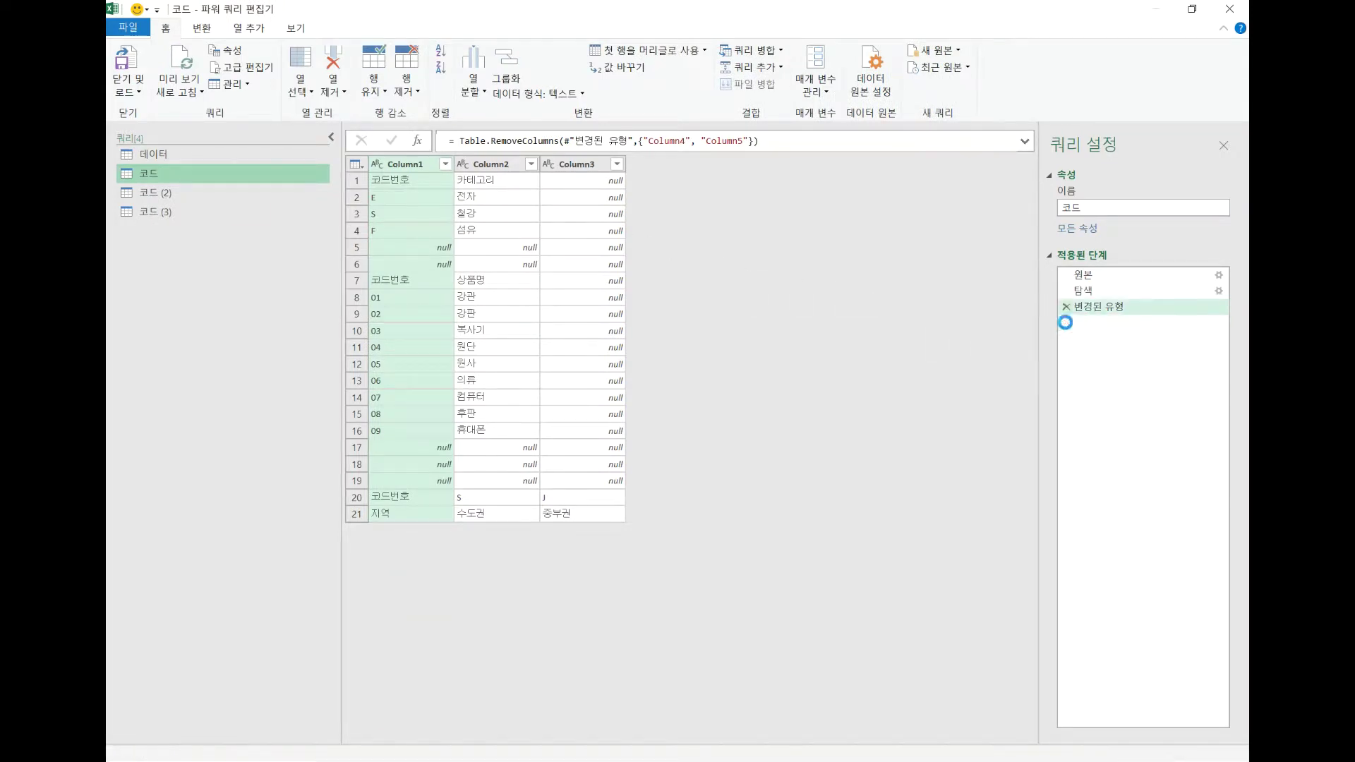
# Step: Check the columns of the reference query 코드 (3), the duplicate 코드 (2) and the original 코드 query again
pyautogui.click(189, 214)
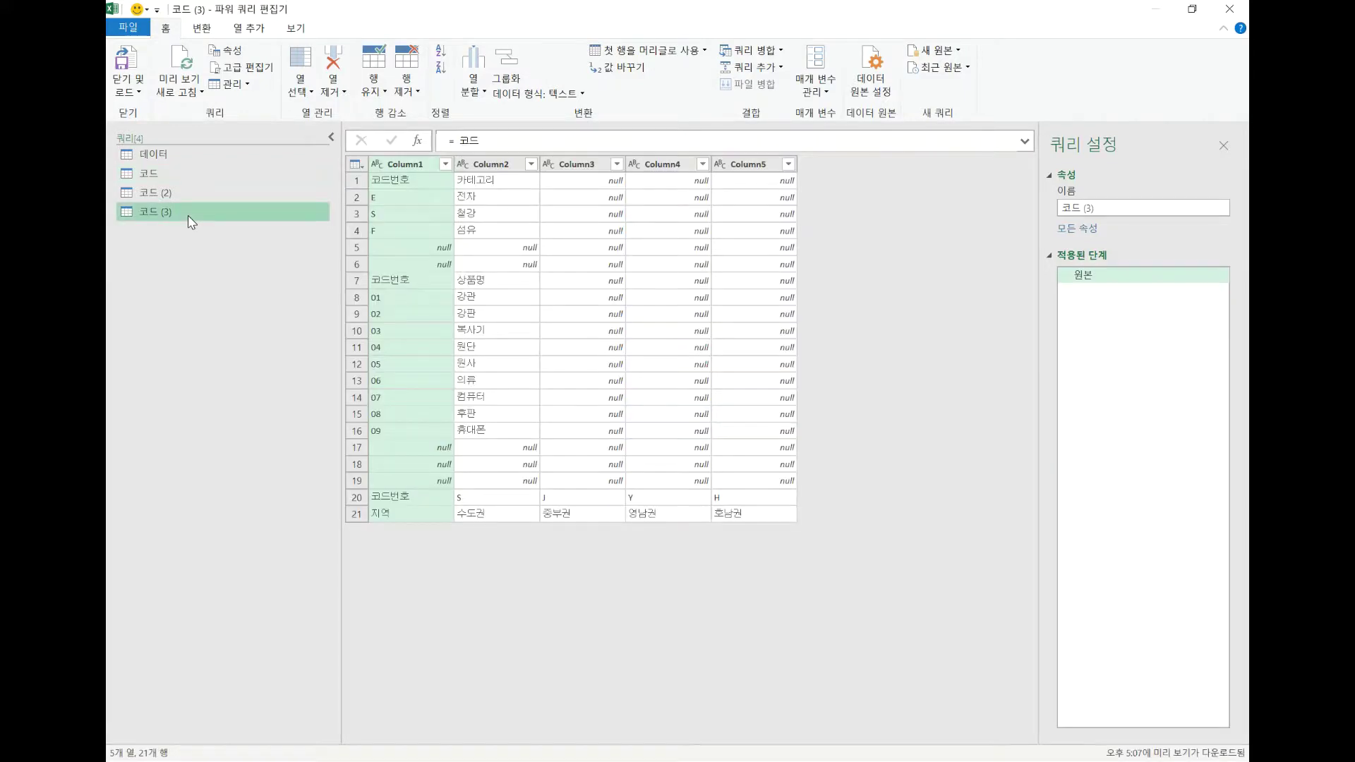
pyautogui.click(175, 192)
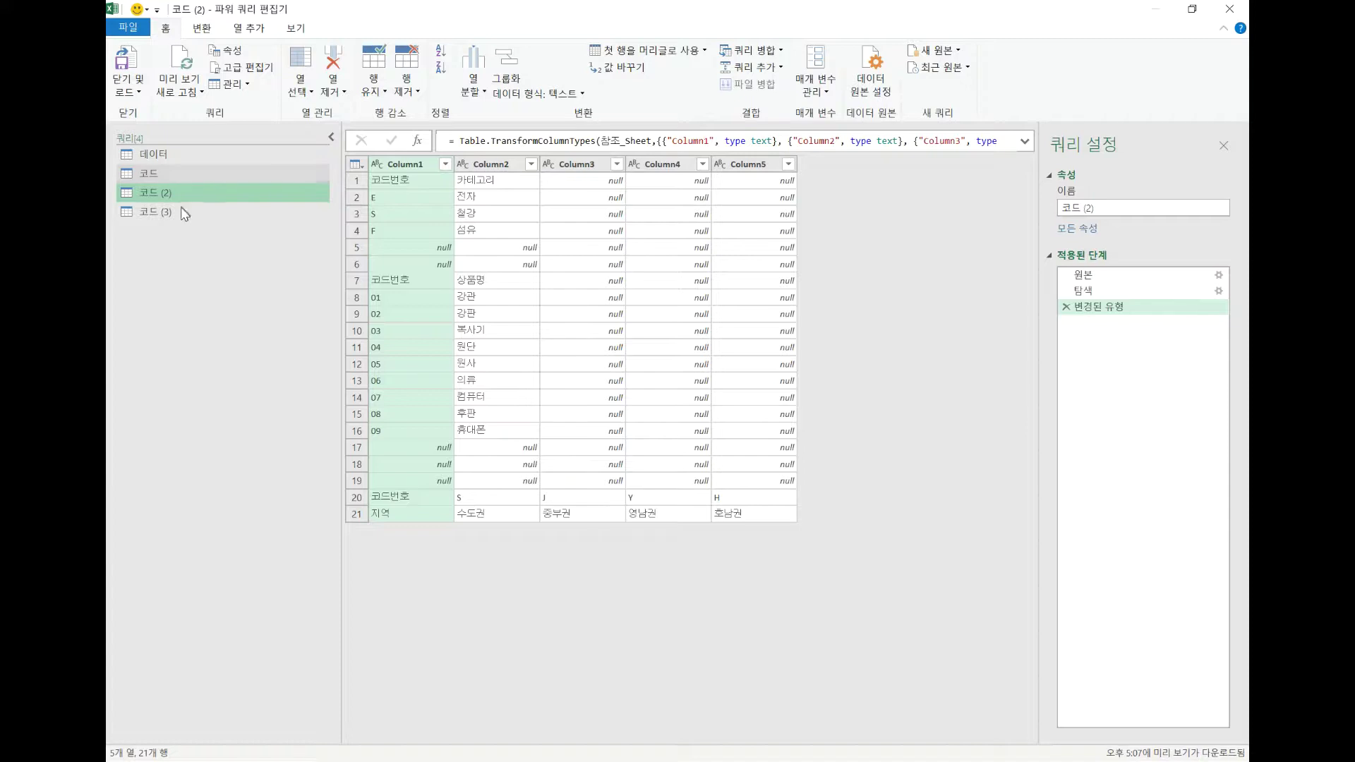
pyautogui.click(181, 211)
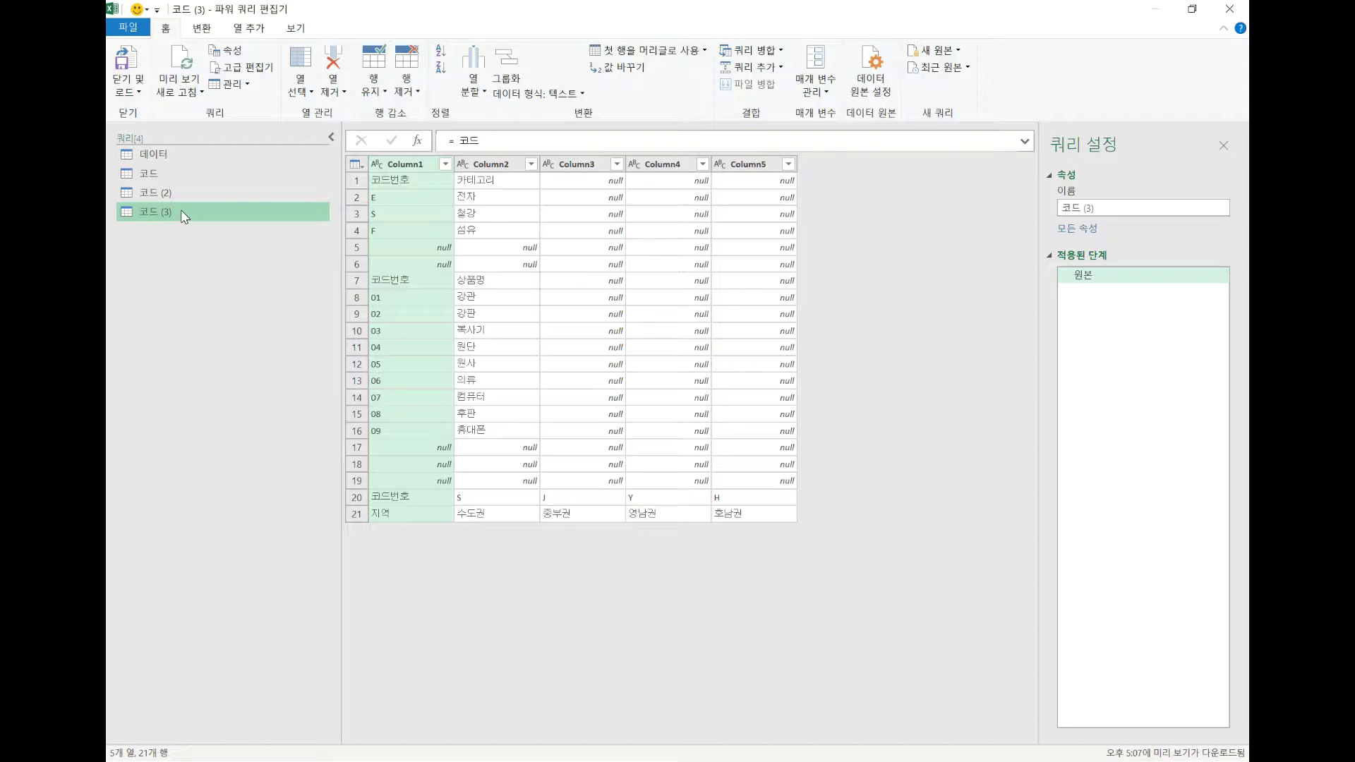
pyautogui.click(204, 177)
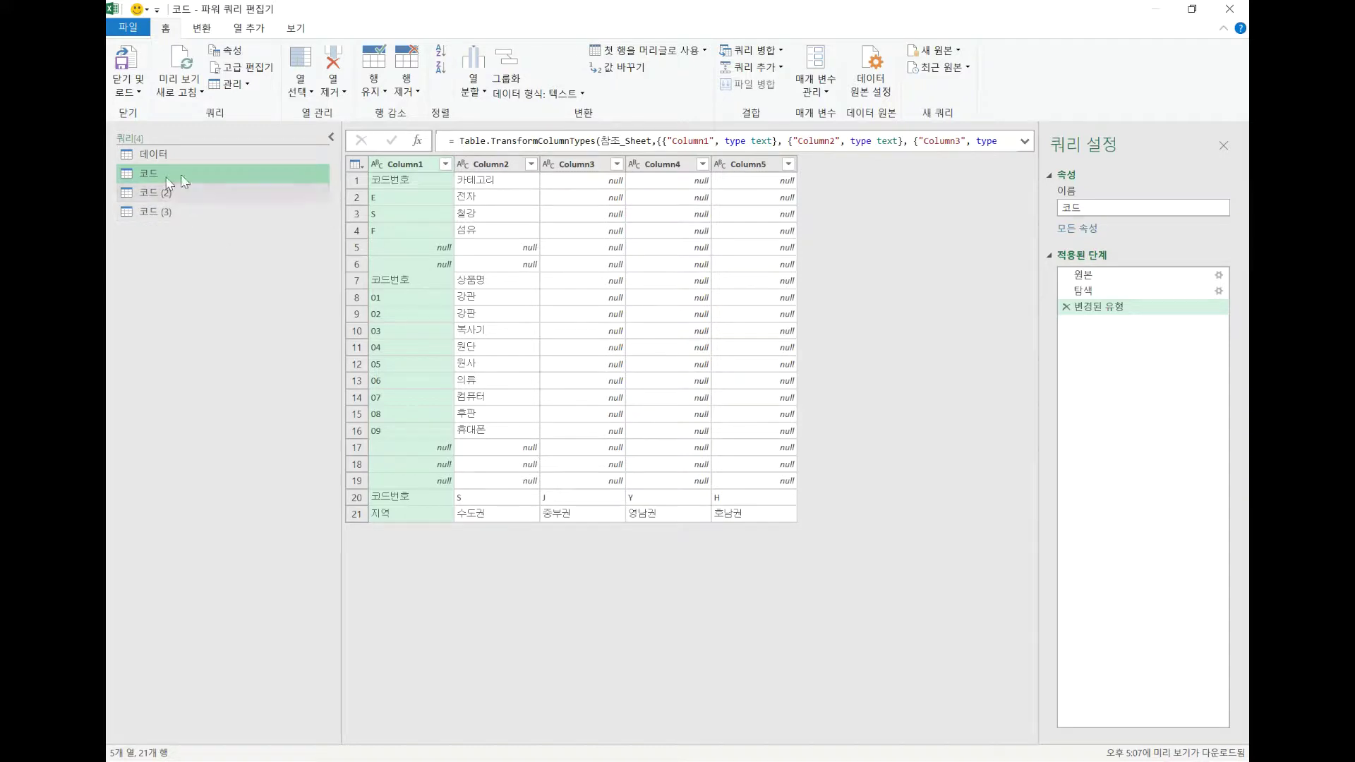
# Step: Delete both copies of the code query, 코드 (2) and 코드 (3)
pyautogui.click(183, 200)
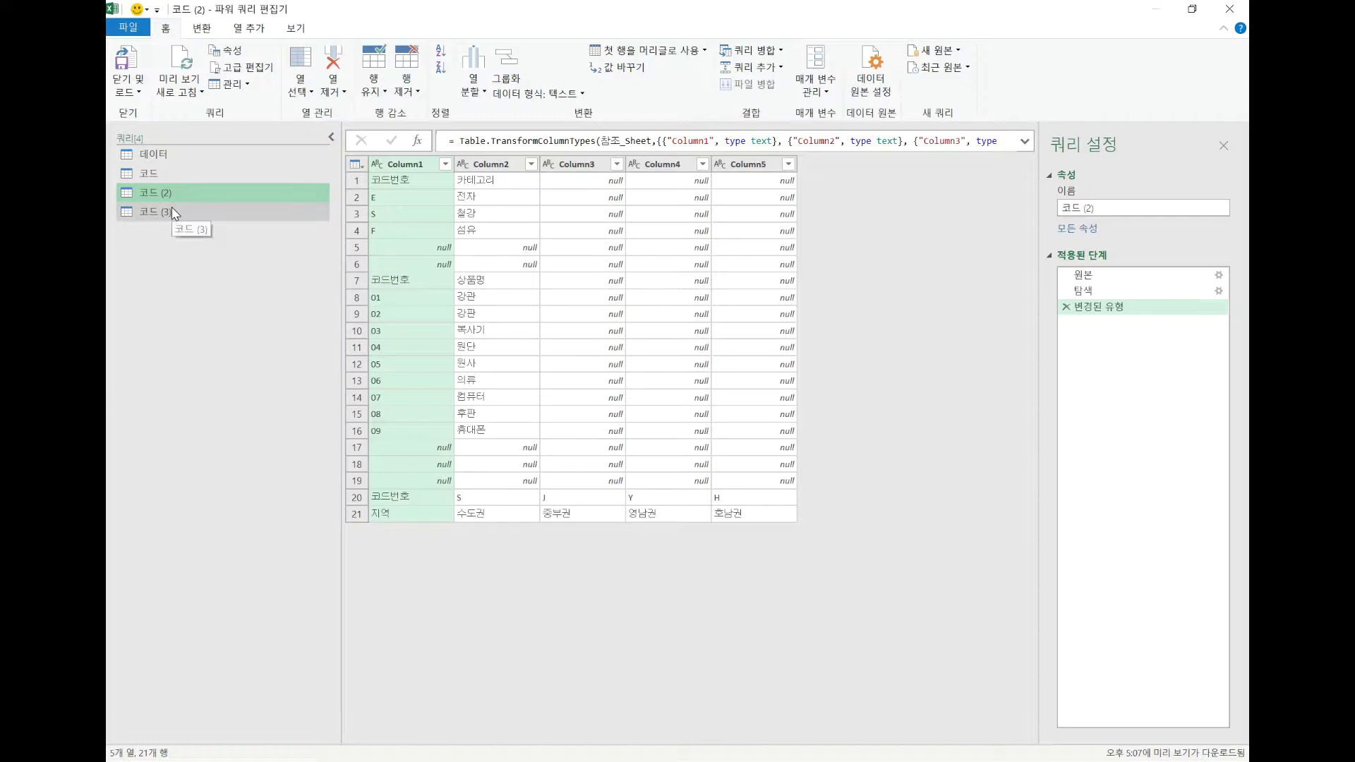
pyautogui.click(173, 212)
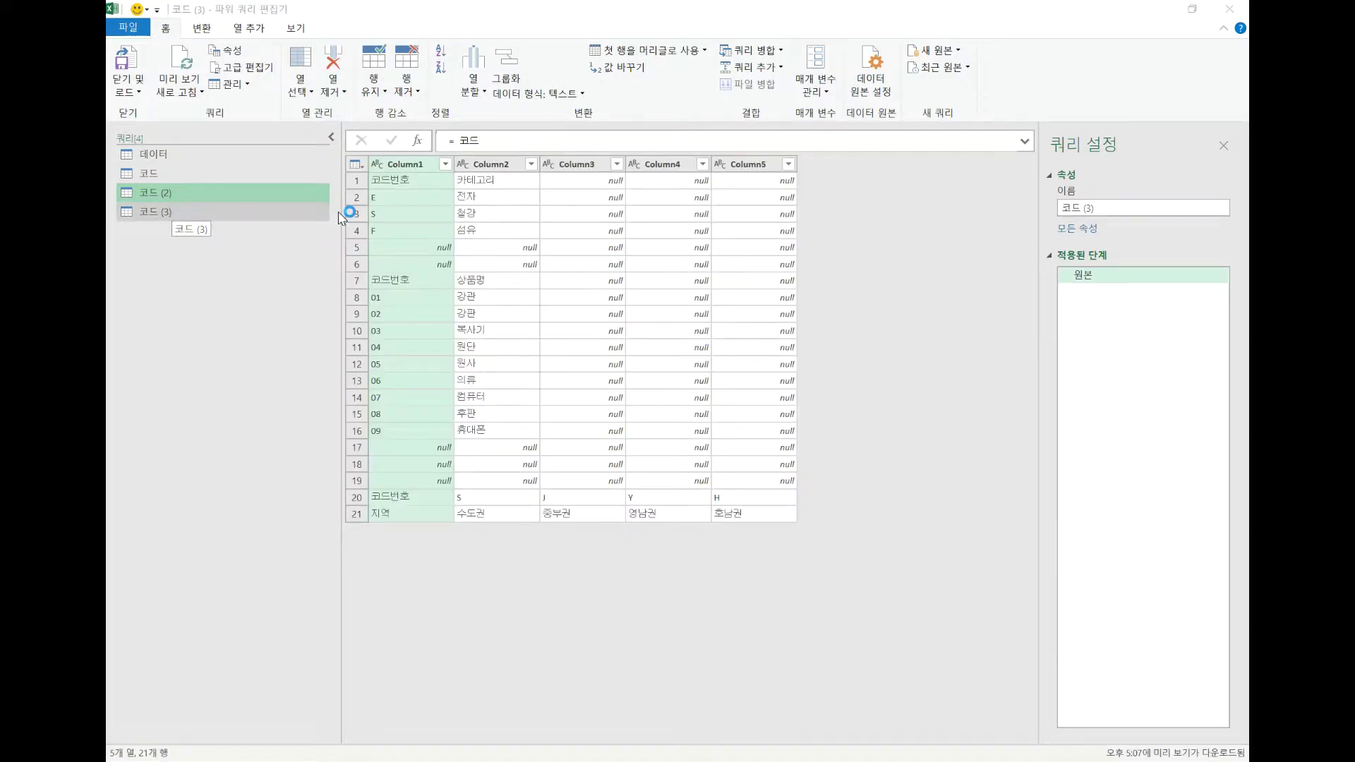
pyautogui.press('Delete')
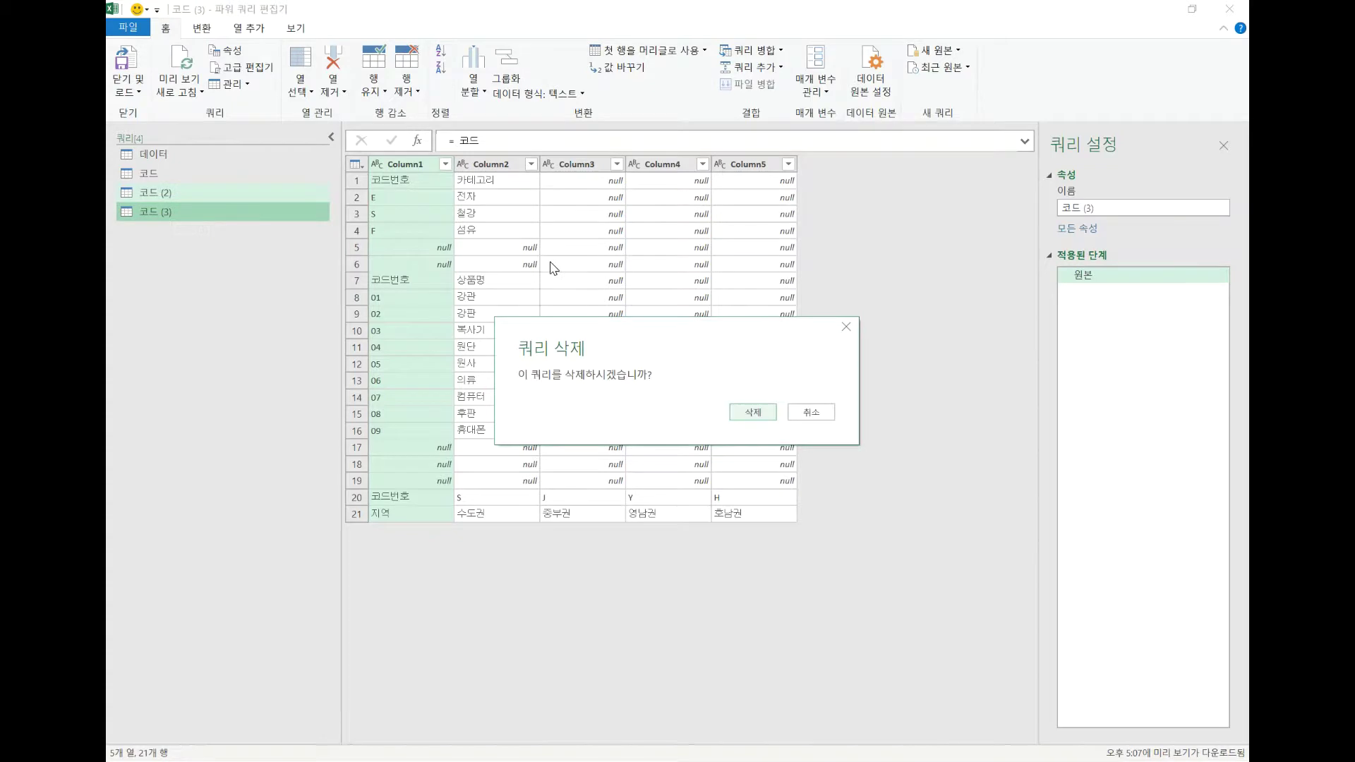
pyautogui.click(752, 412)
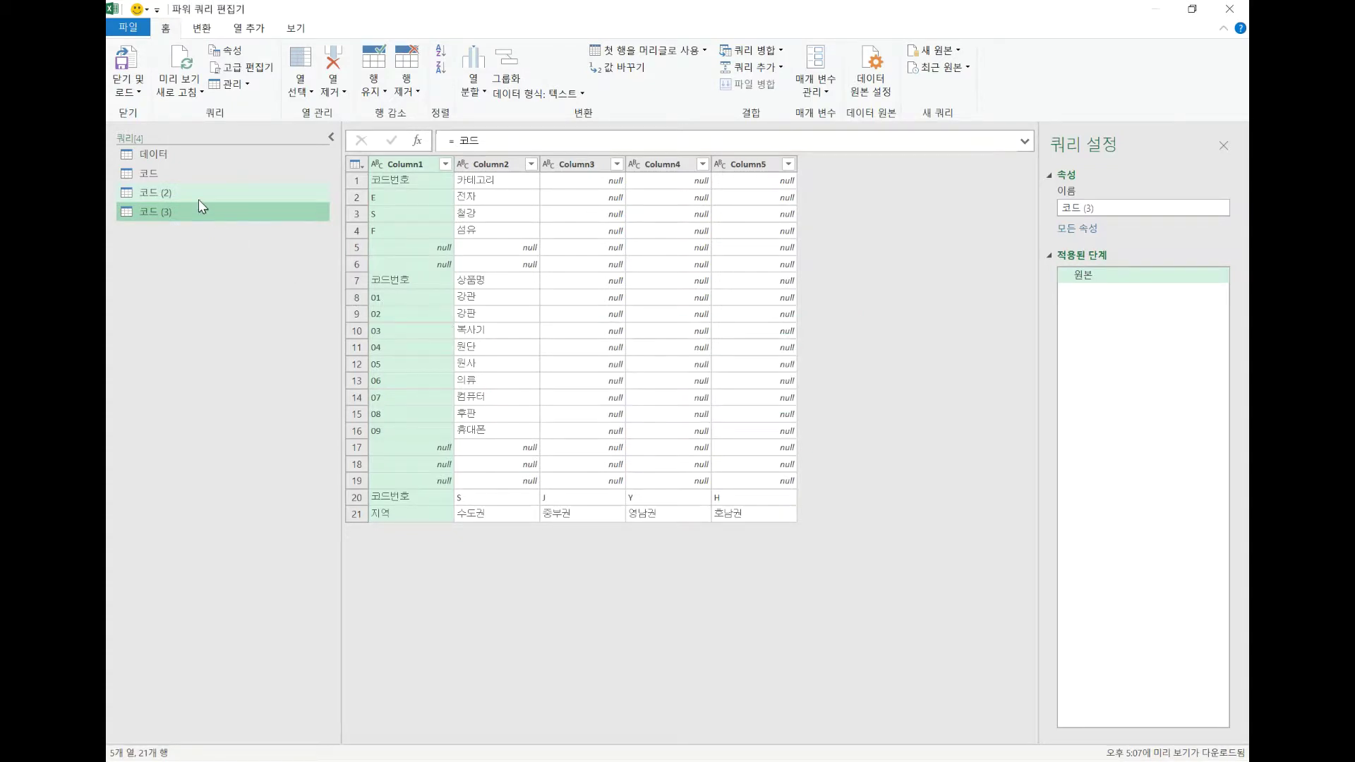
# Step: Create three new queries that each reference the original 코드 query
pyautogui.click(157, 174)
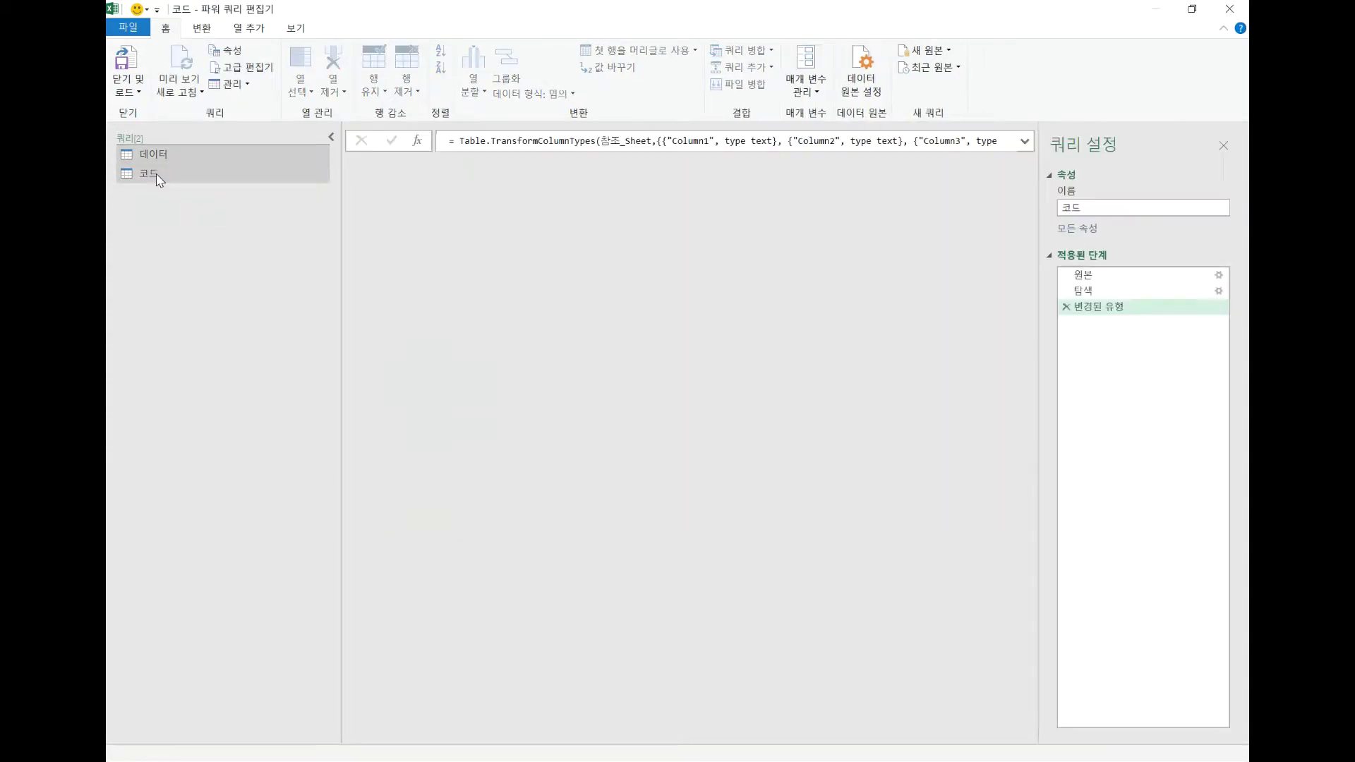
pyautogui.rightClick(157, 180)
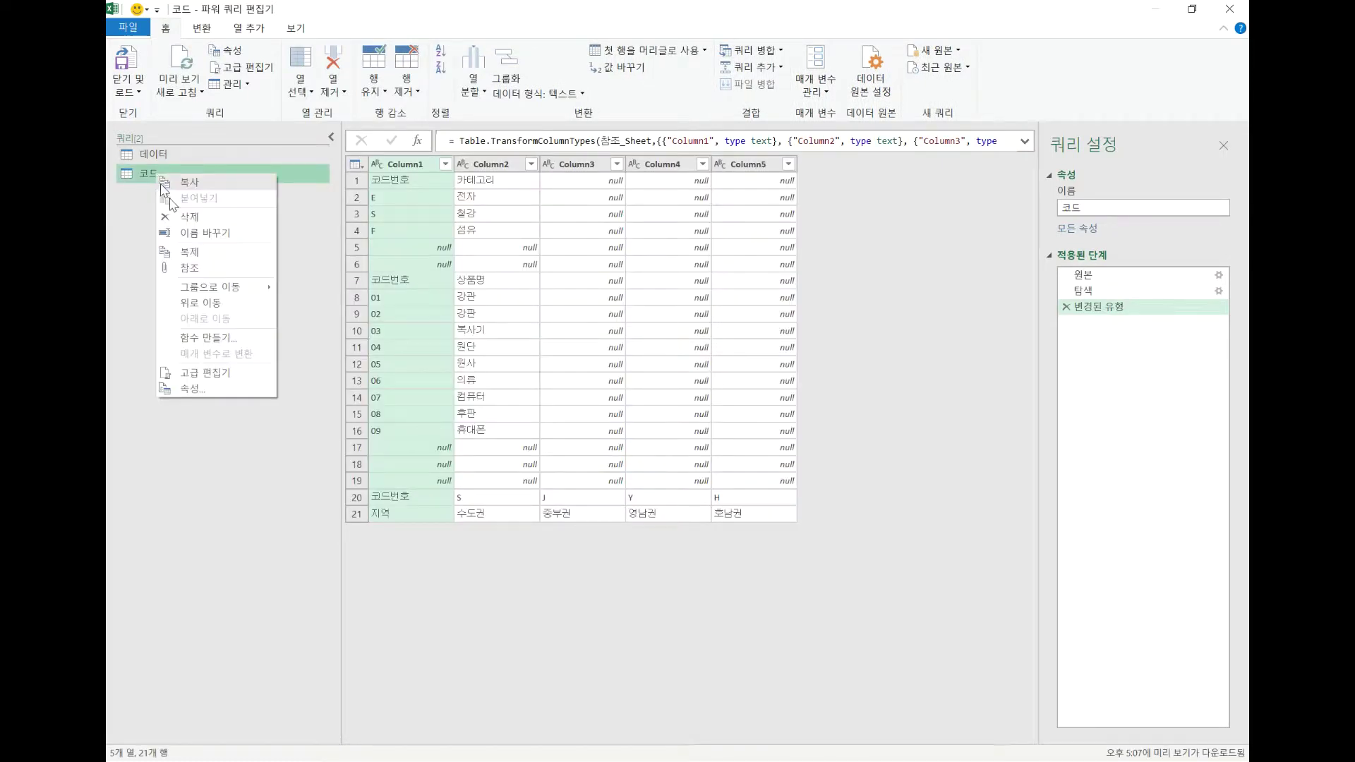
pyautogui.click(218, 274)
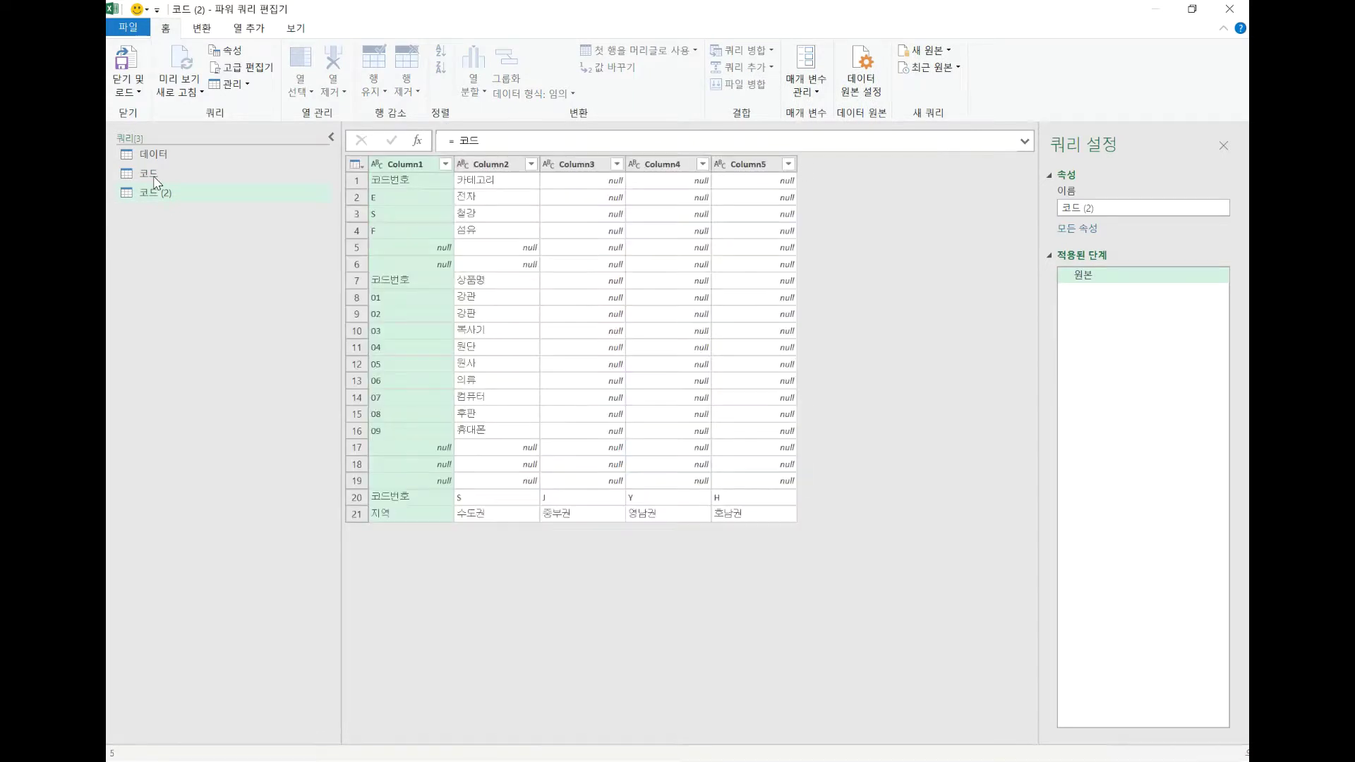
pyautogui.click(154, 176)
pyautogui.rightClick(157, 182)
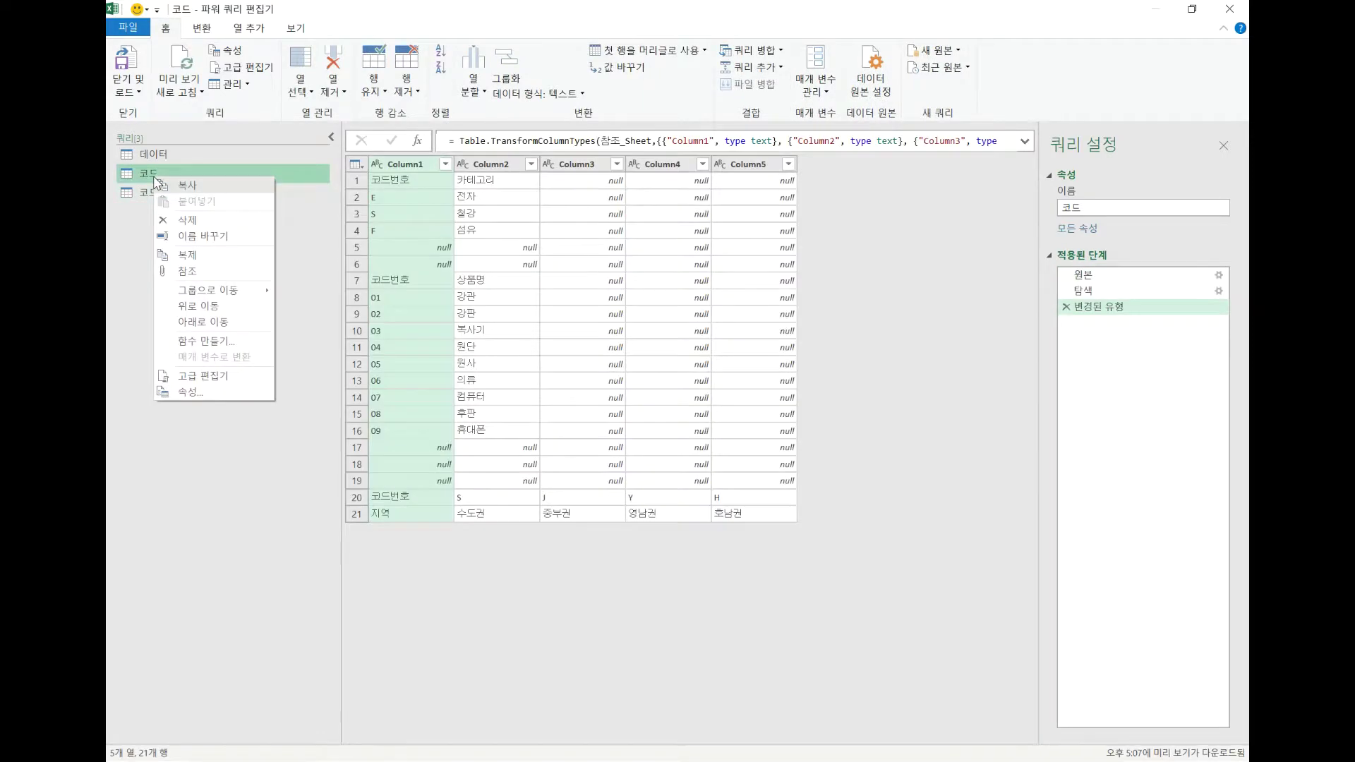
pyautogui.click(195, 271)
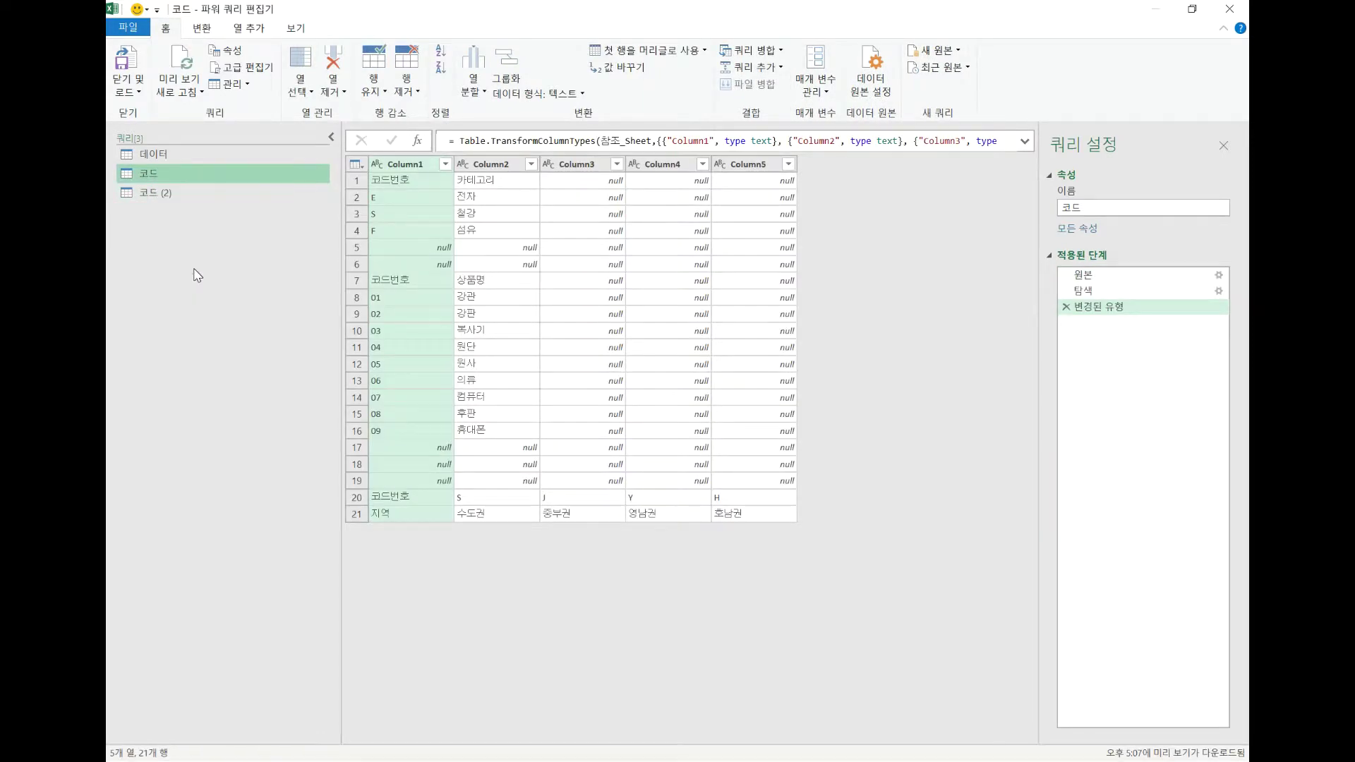
pyautogui.click(161, 181)
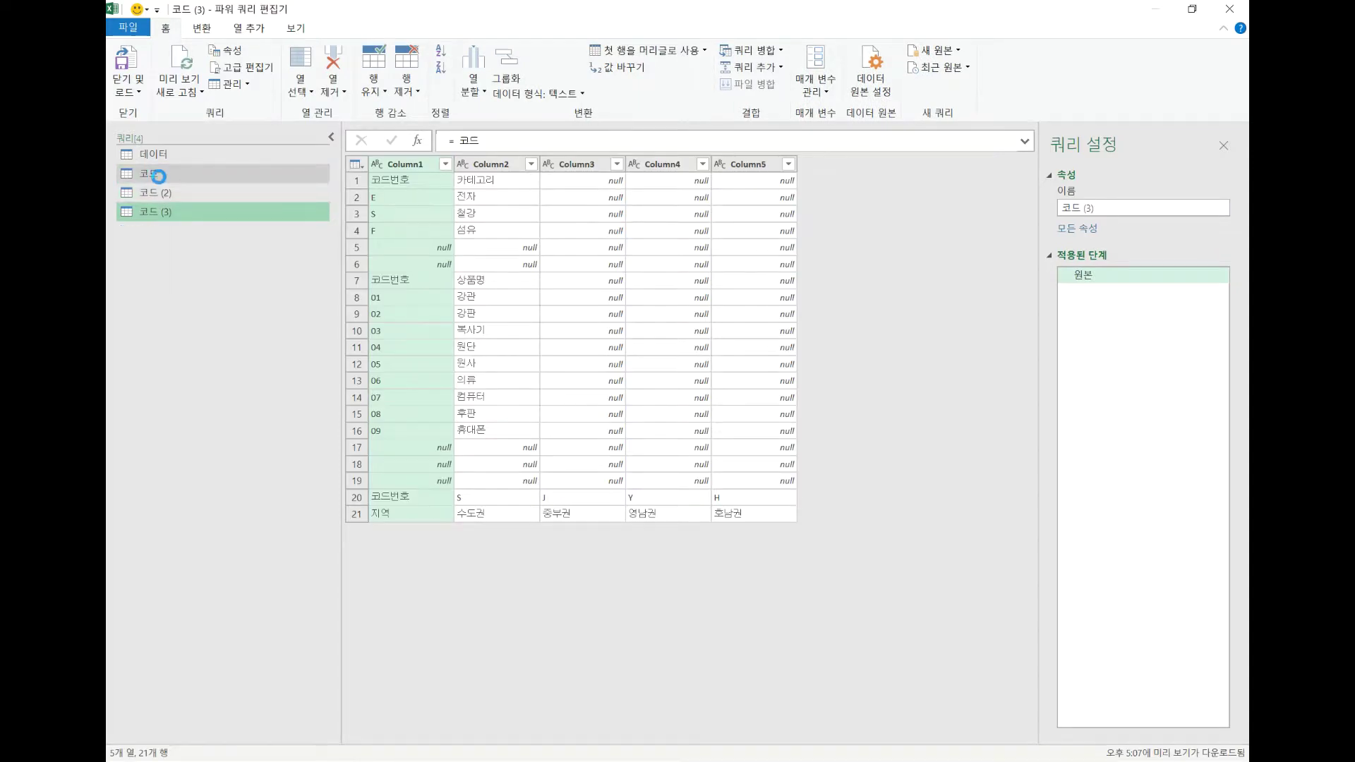
pyautogui.rightClick(161, 181)
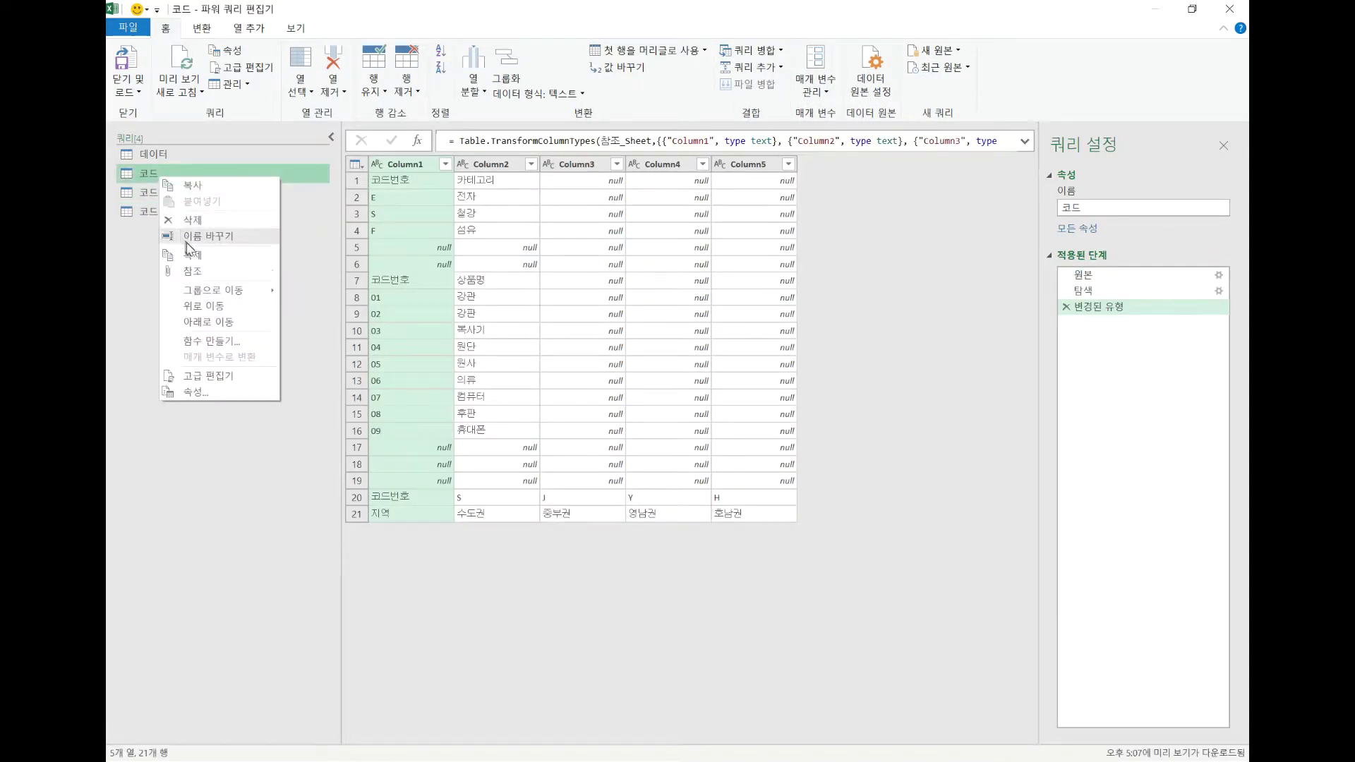
pyautogui.click(192, 272)
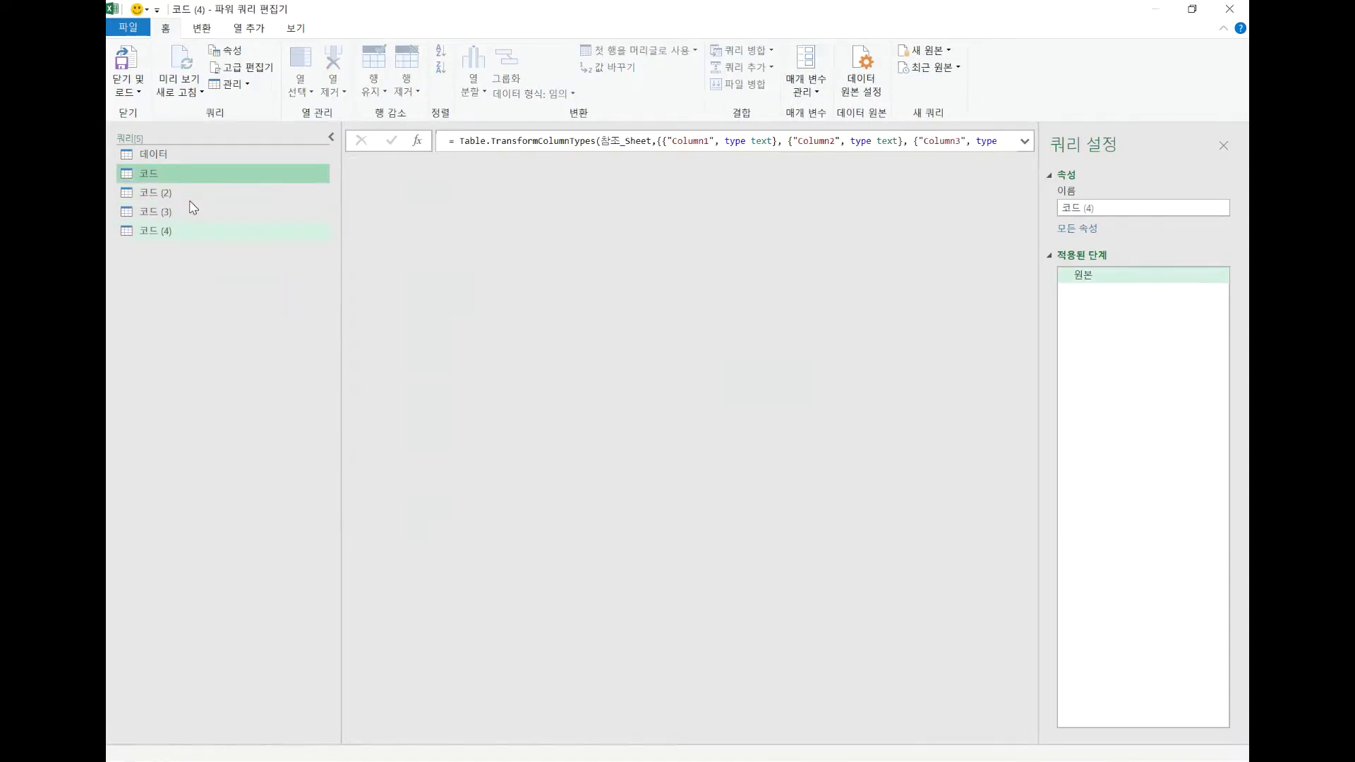
# Step: Rename the first reference query, 코드 (2), as 코드번호
pyautogui.click(189, 198)
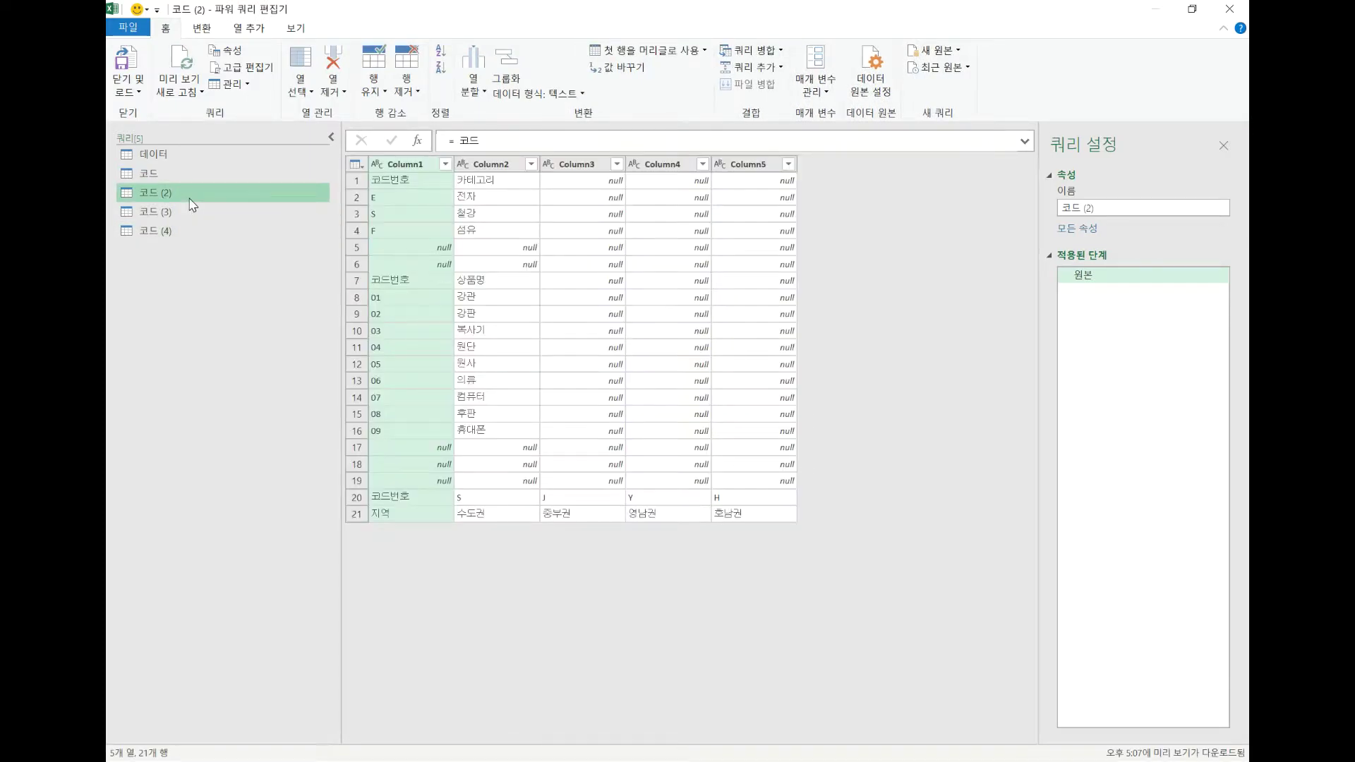
pyautogui.doubleClick(189, 200)
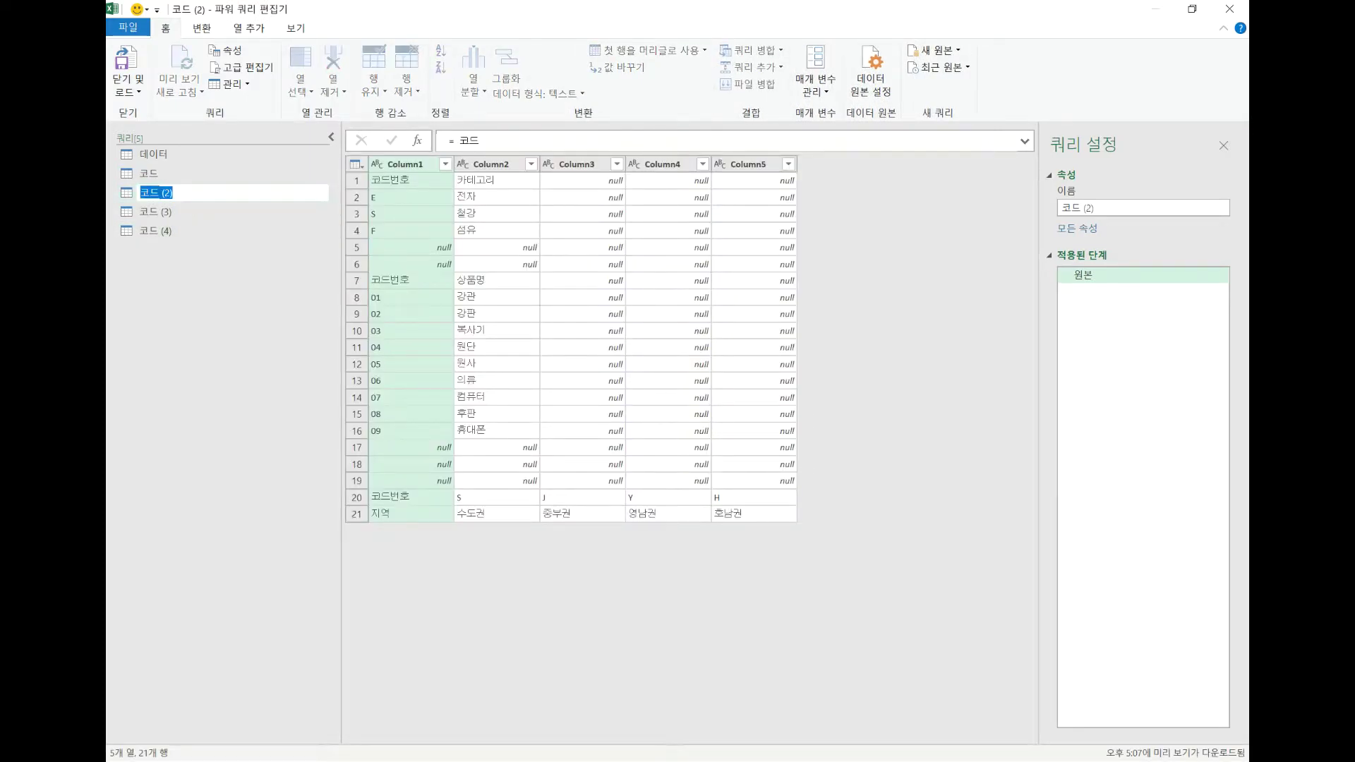
pyautogui.write('코드번호')
pyautogui.press('Return')
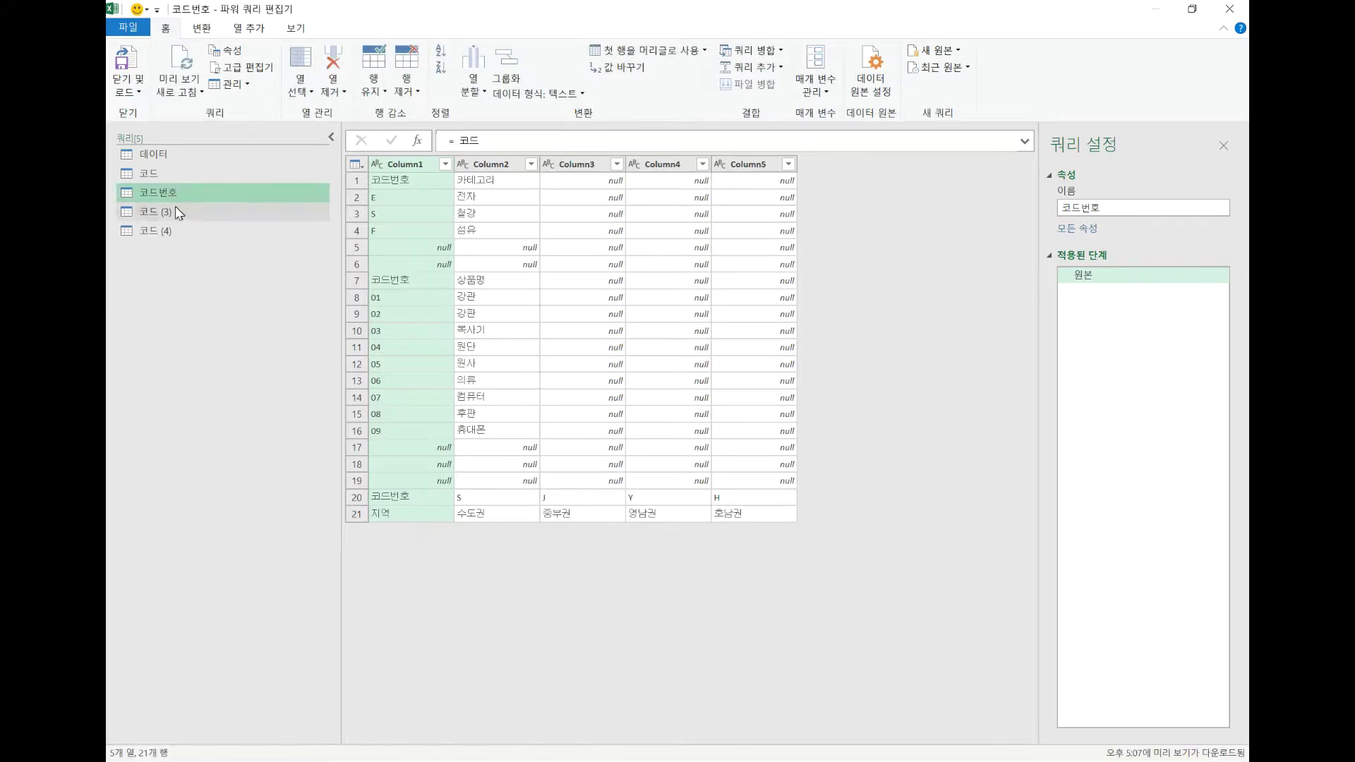
# Step: Rename the reference query 코드 (3) as 상품 and 코드 (4) as 지역
pyautogui.doubleClick(171, 209)
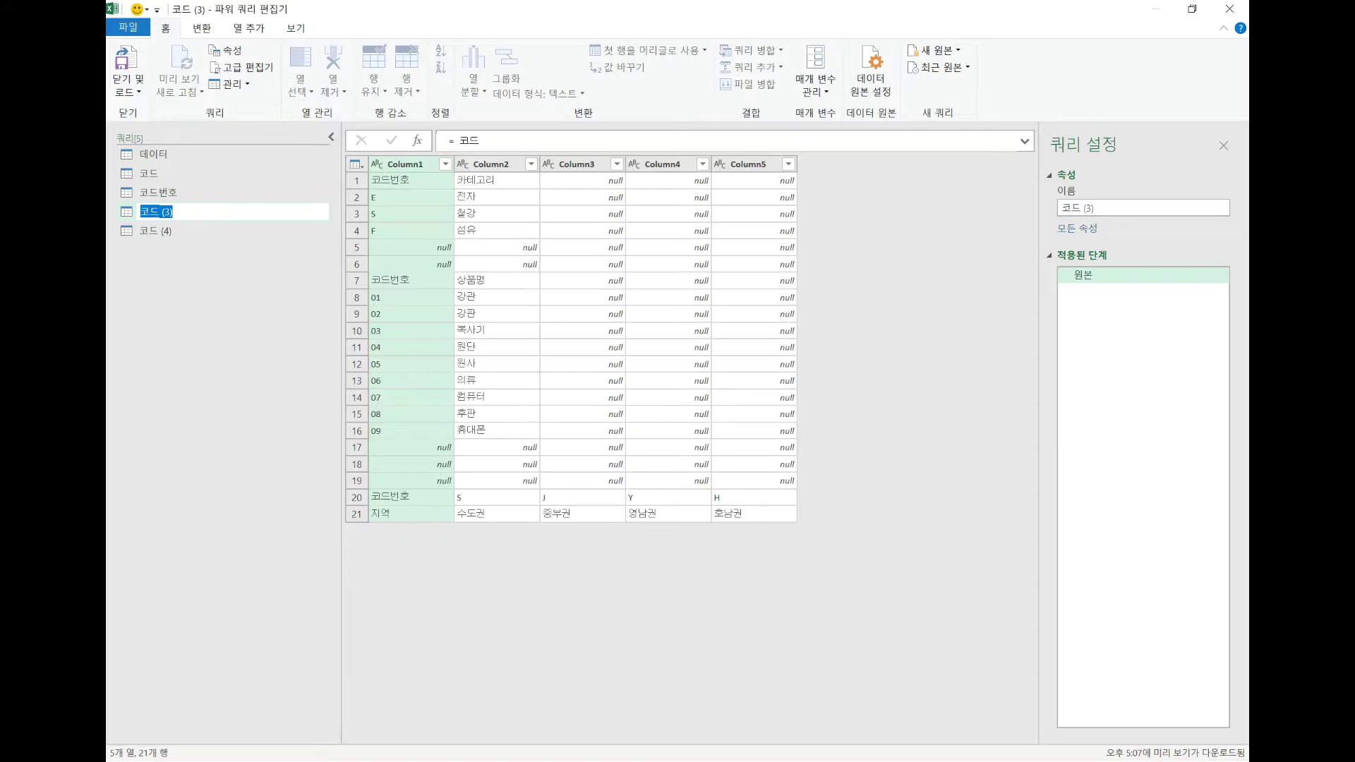
pyautogui.write('상품')
pyautogui.press('Return')
pyautogui.click(163, 232)
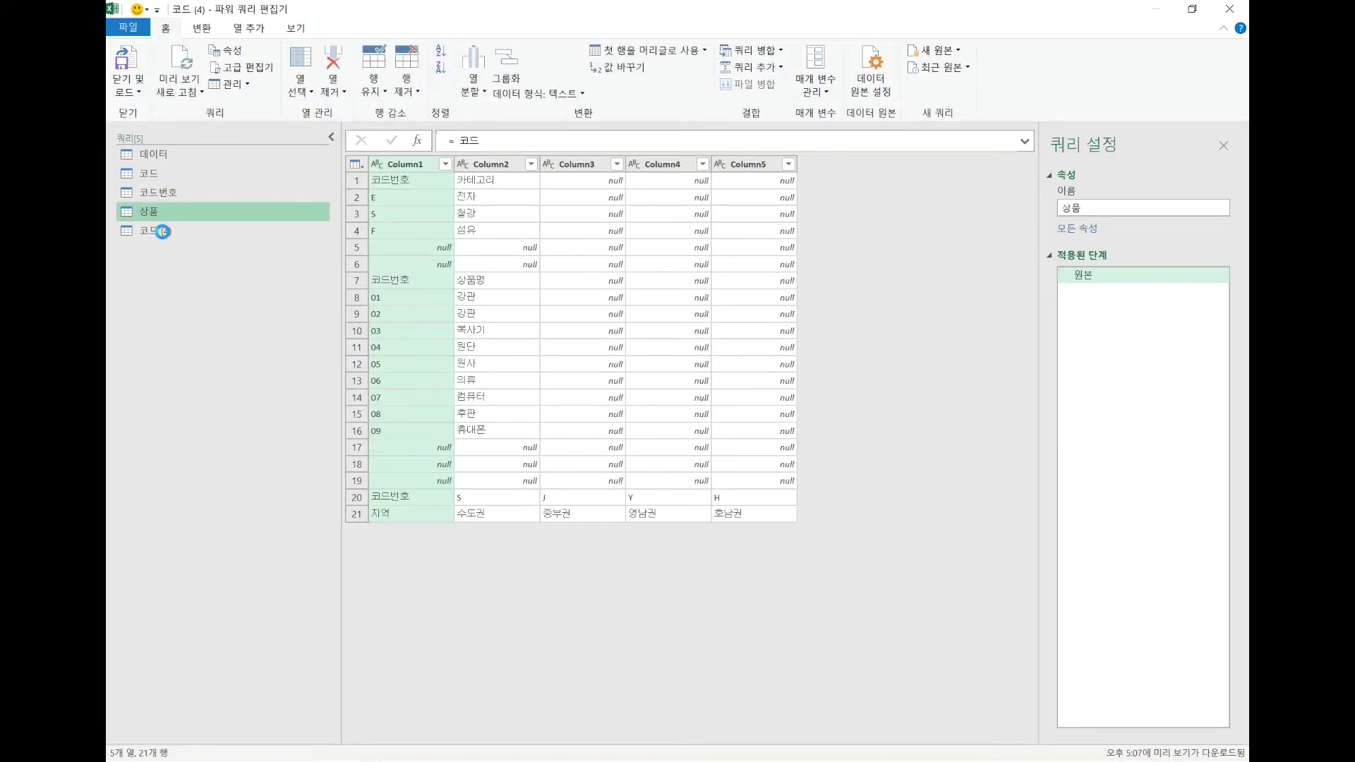
pyautogui.write('지역')
pyautogui.press('Return')
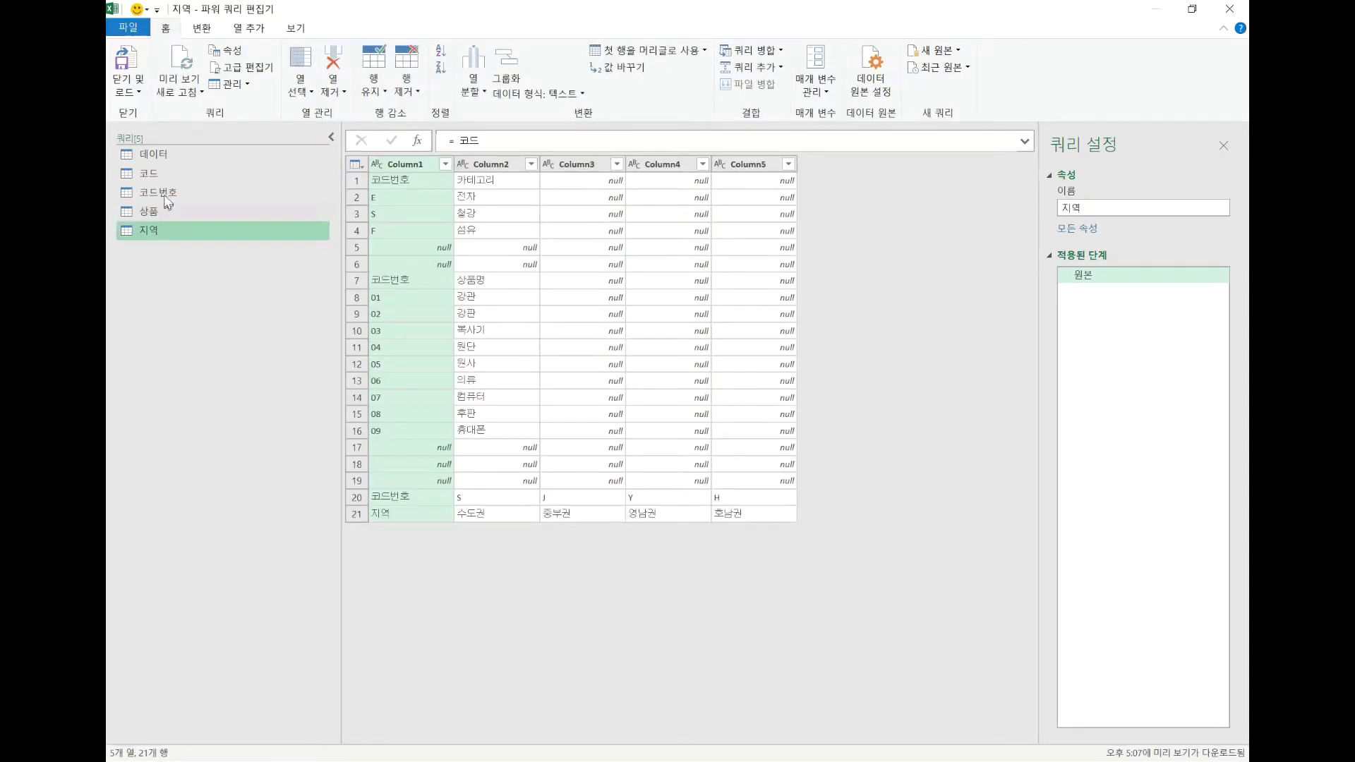
# Step: Rename the reference query 코드번호 as 카테고리
pyautogui.doubleClick(167, 194)
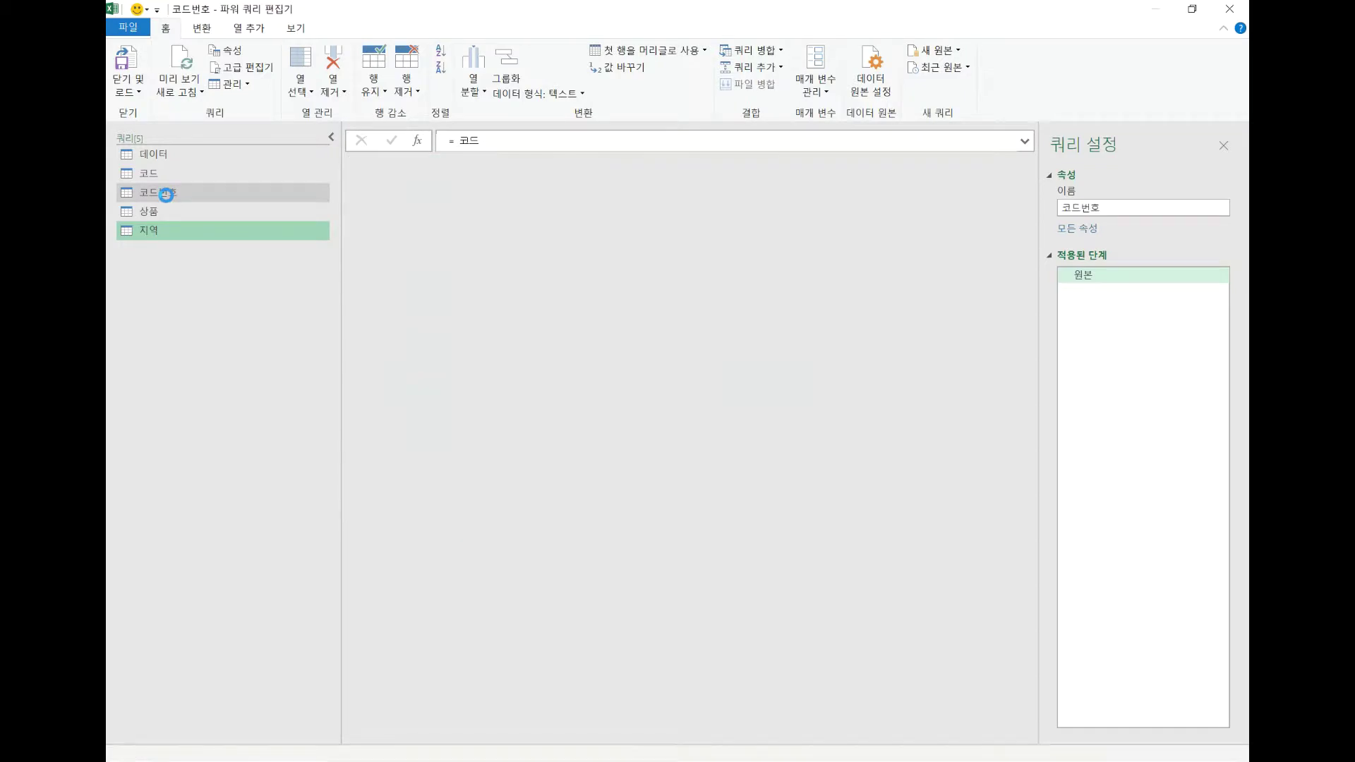
pyautogui.write('카테고리')
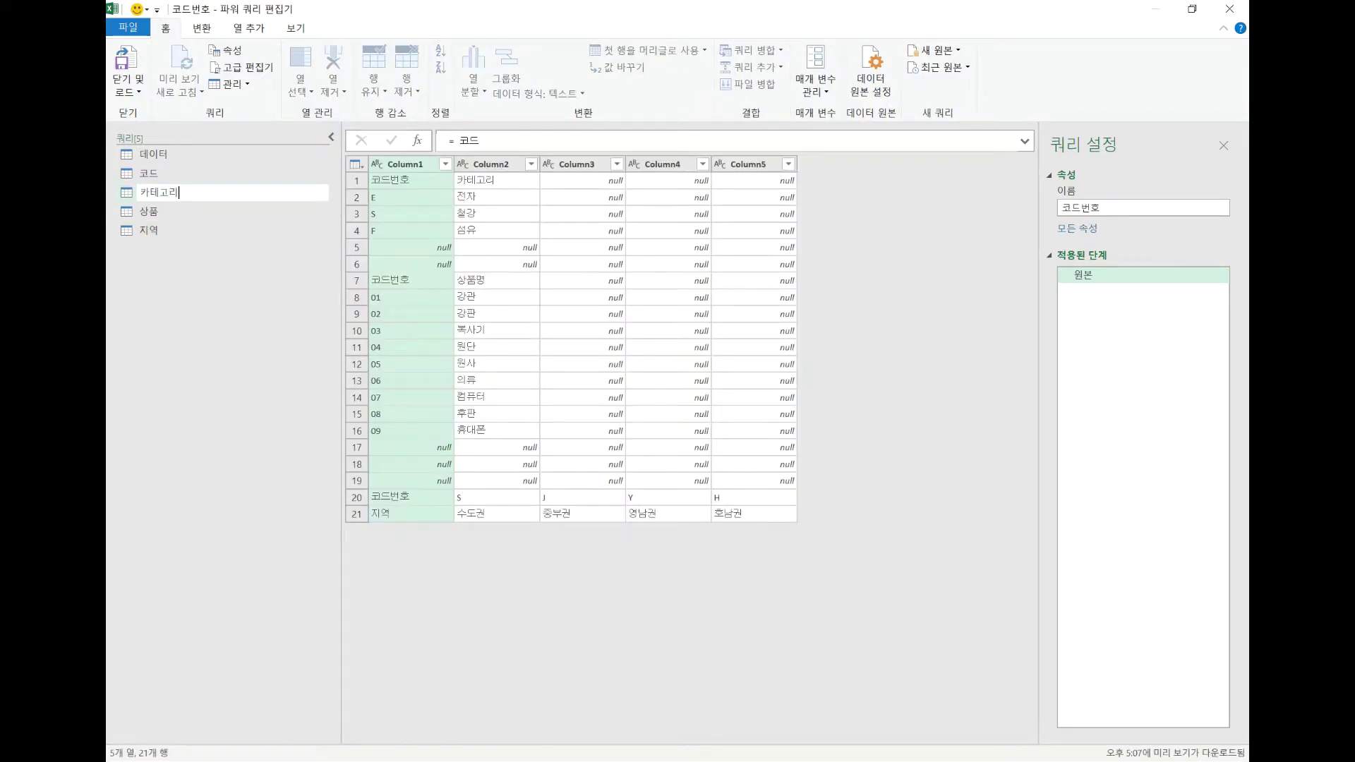
pyautogui.press('Return')
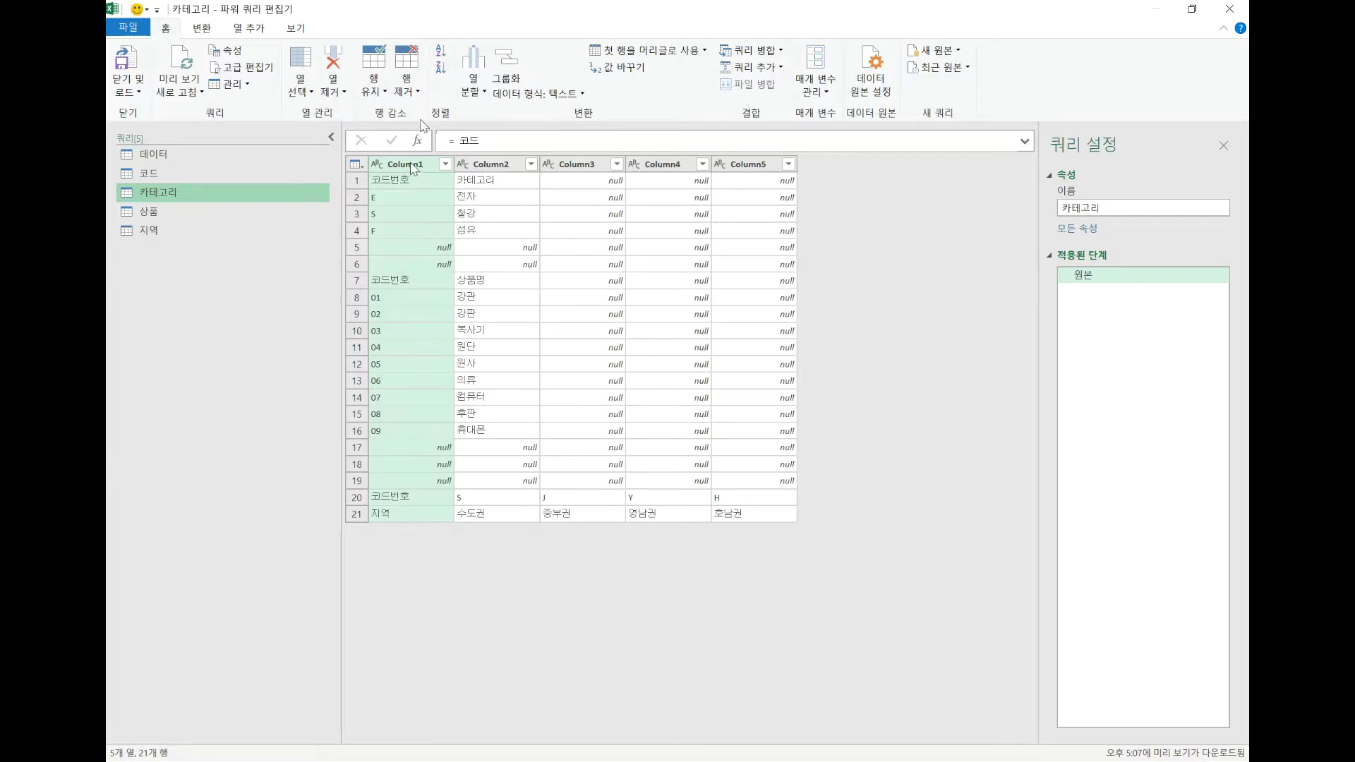
# Step: Keep only the top 4 rows of the 카테고리 query
pyautogui.click(375, 97)
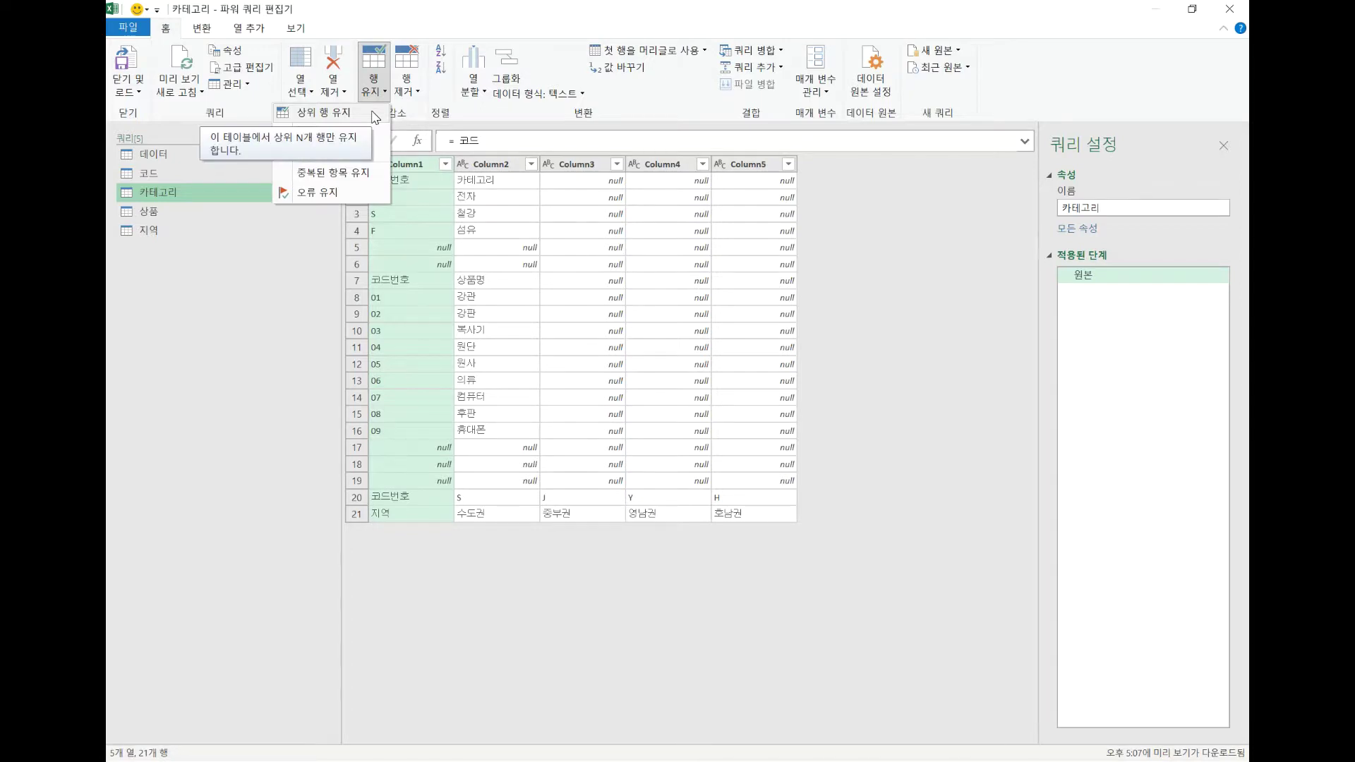
pyautogui.click(375, 114)
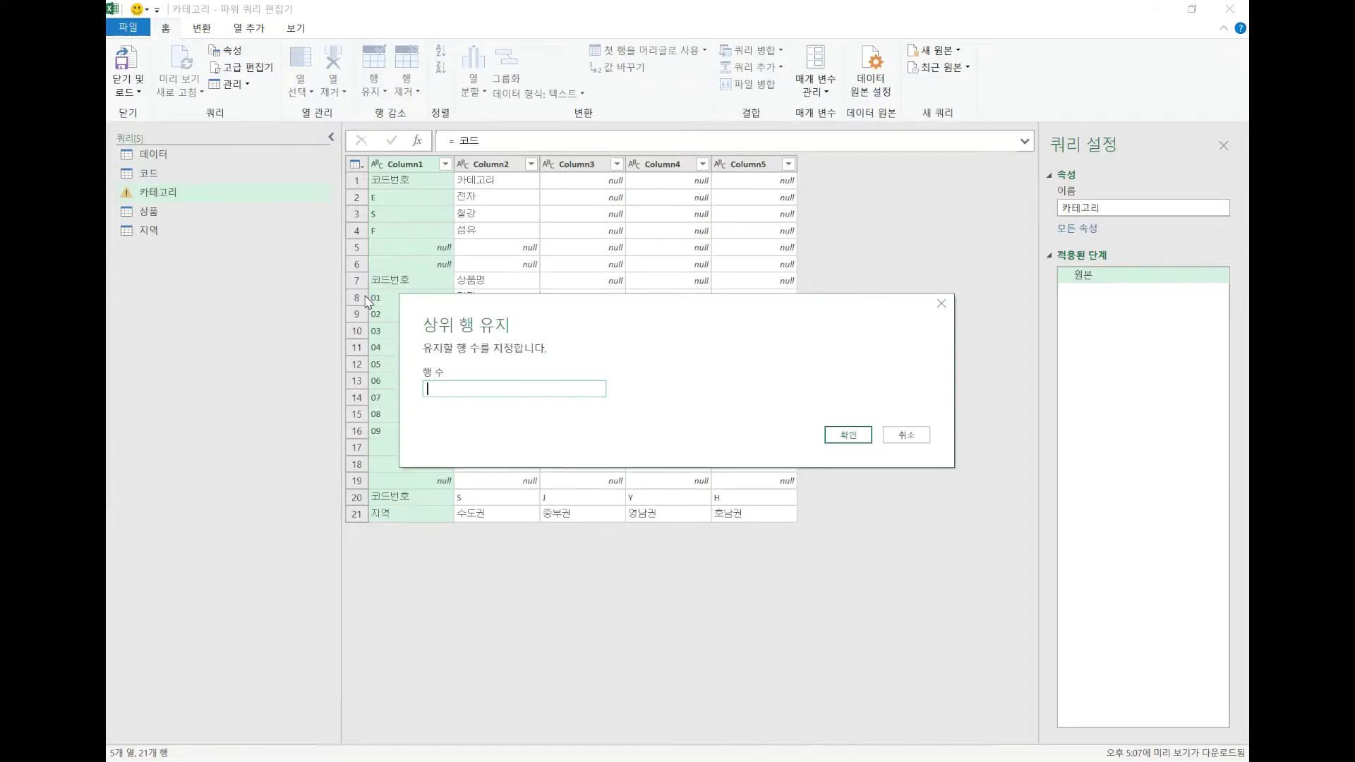
pyautogui.write('4')
pyautogui.click(848, 436)
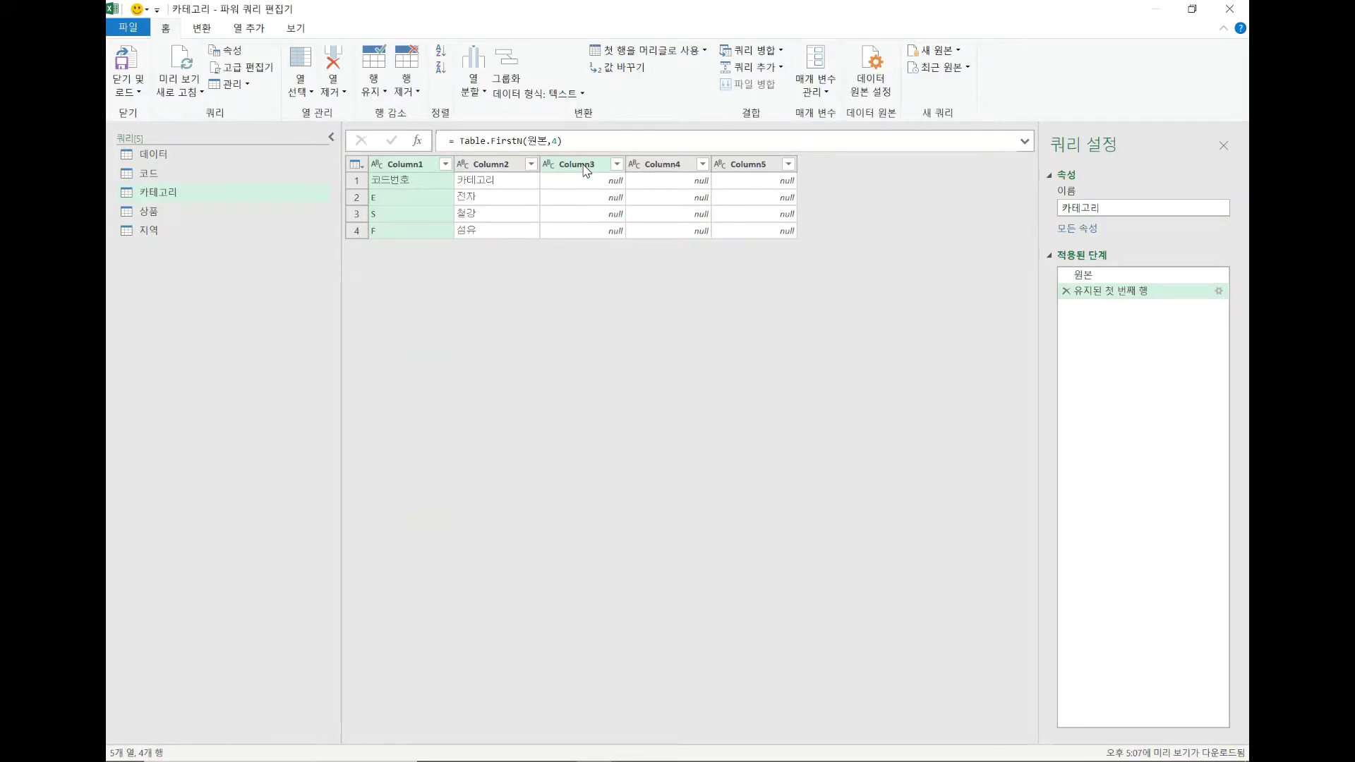
# Step: Remove all columns except Column1 and Column2 from the 카테고리 query and promote its first row to headers, widening the 코드번호 column
pyautogui.keyDown('ctrl'); pyautogui.click(510, 166); pyautogui.keyUp('ctrl')
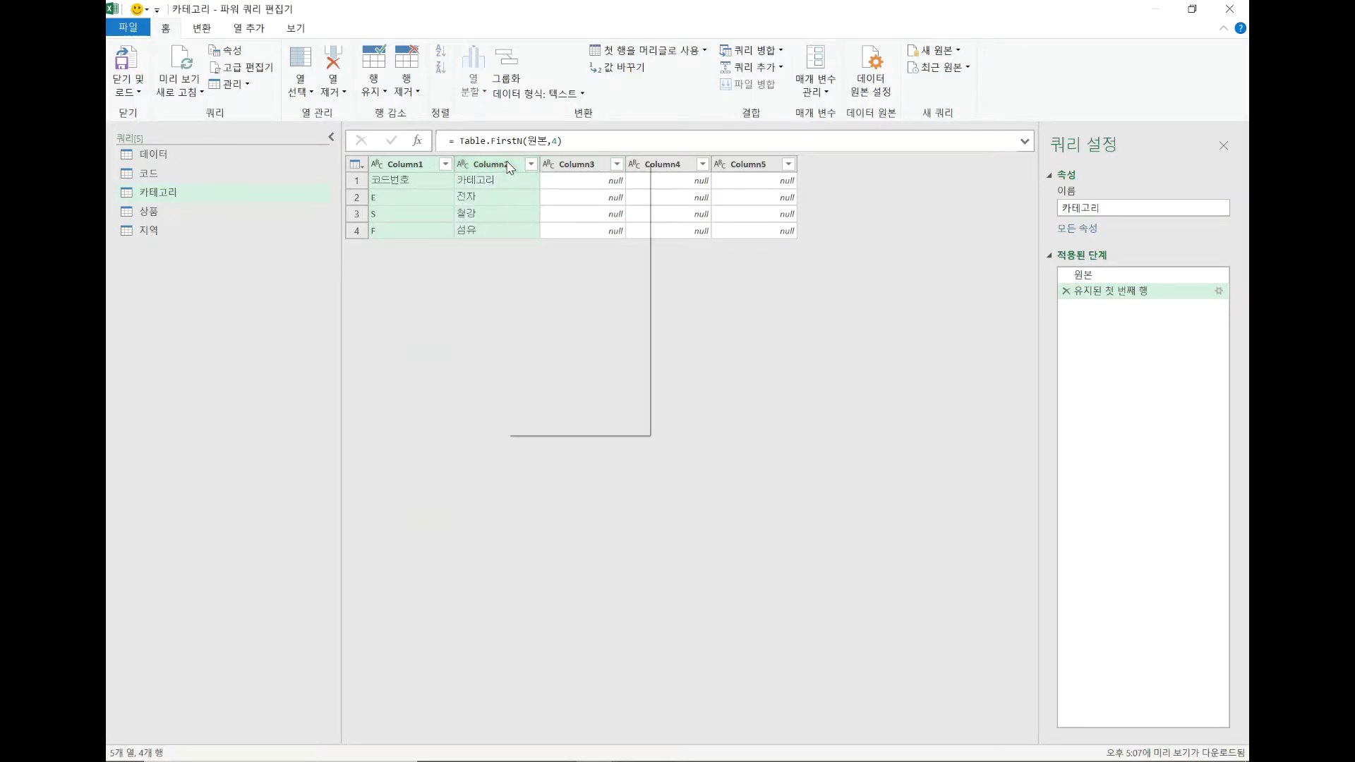
pyautogui.rightClick(509, 166)
pyautogui.click(542, 204)
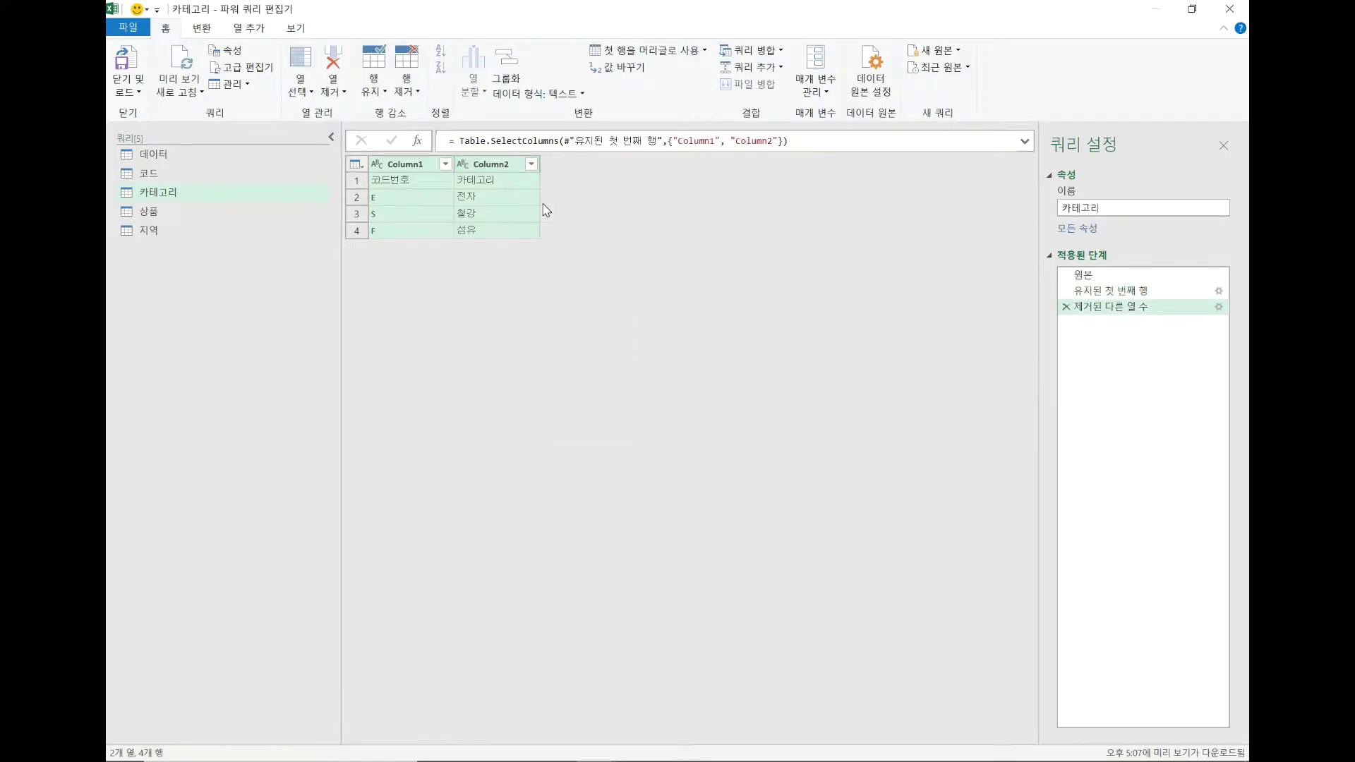
pyautogui.click(644, 51)
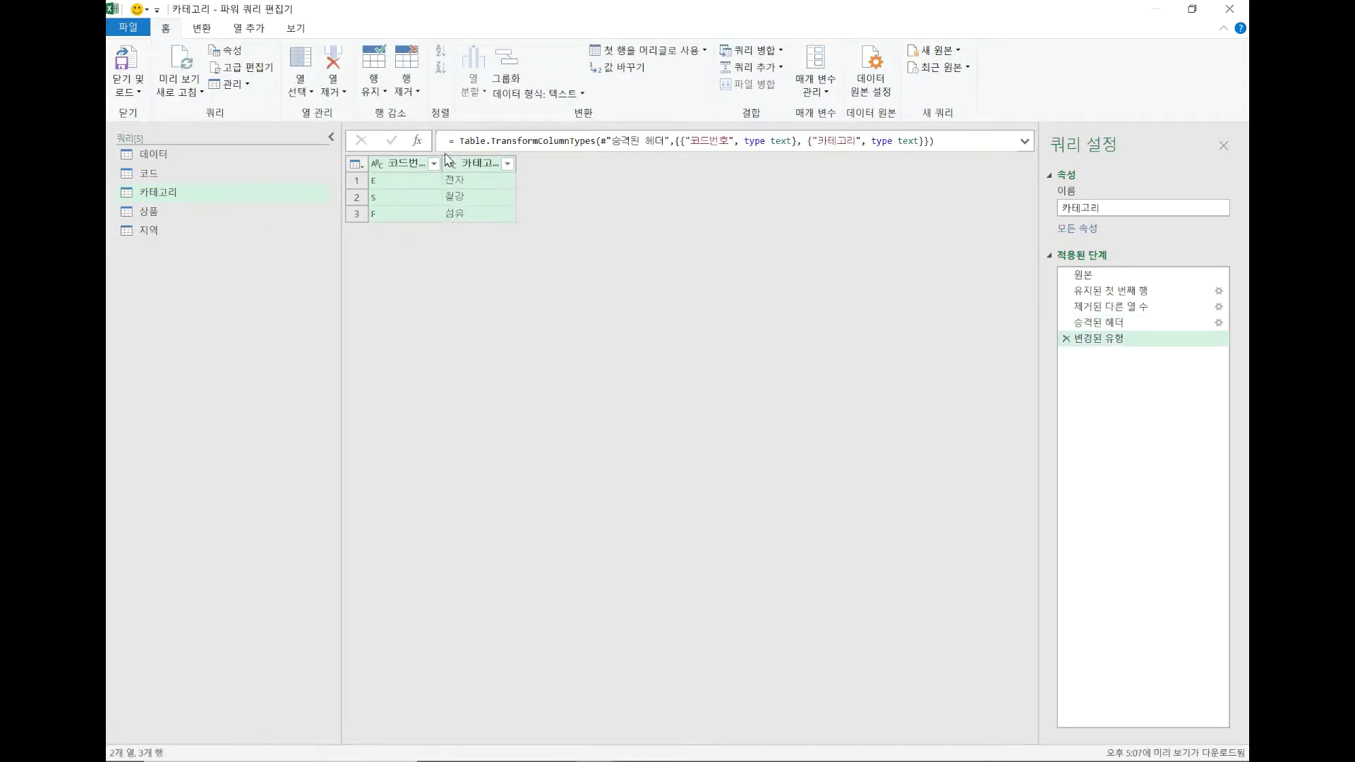
pyautogui.moveTo(445, 157); pyautogui.dragTo(467, 157)
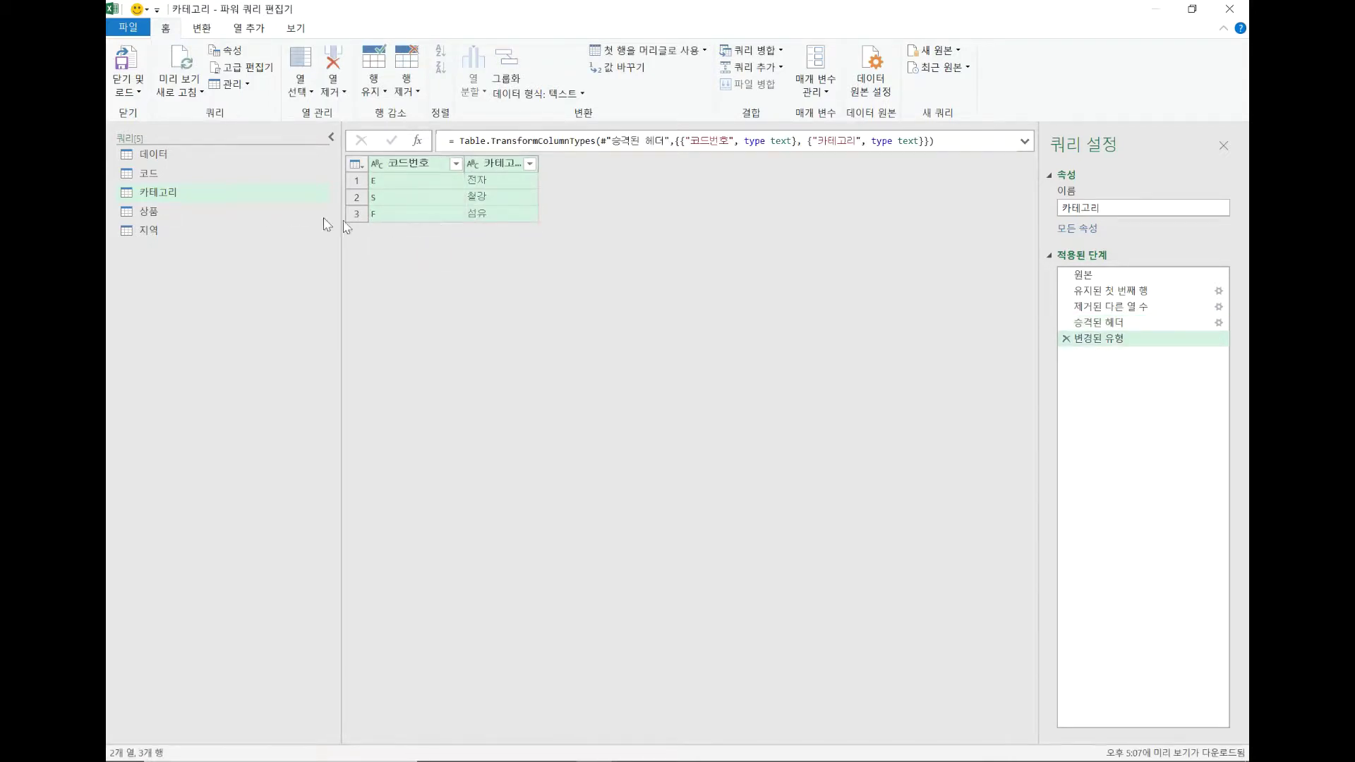
# Step: Remove the top 6 rows from the 상품 query
pyautogui.click(197, 216)
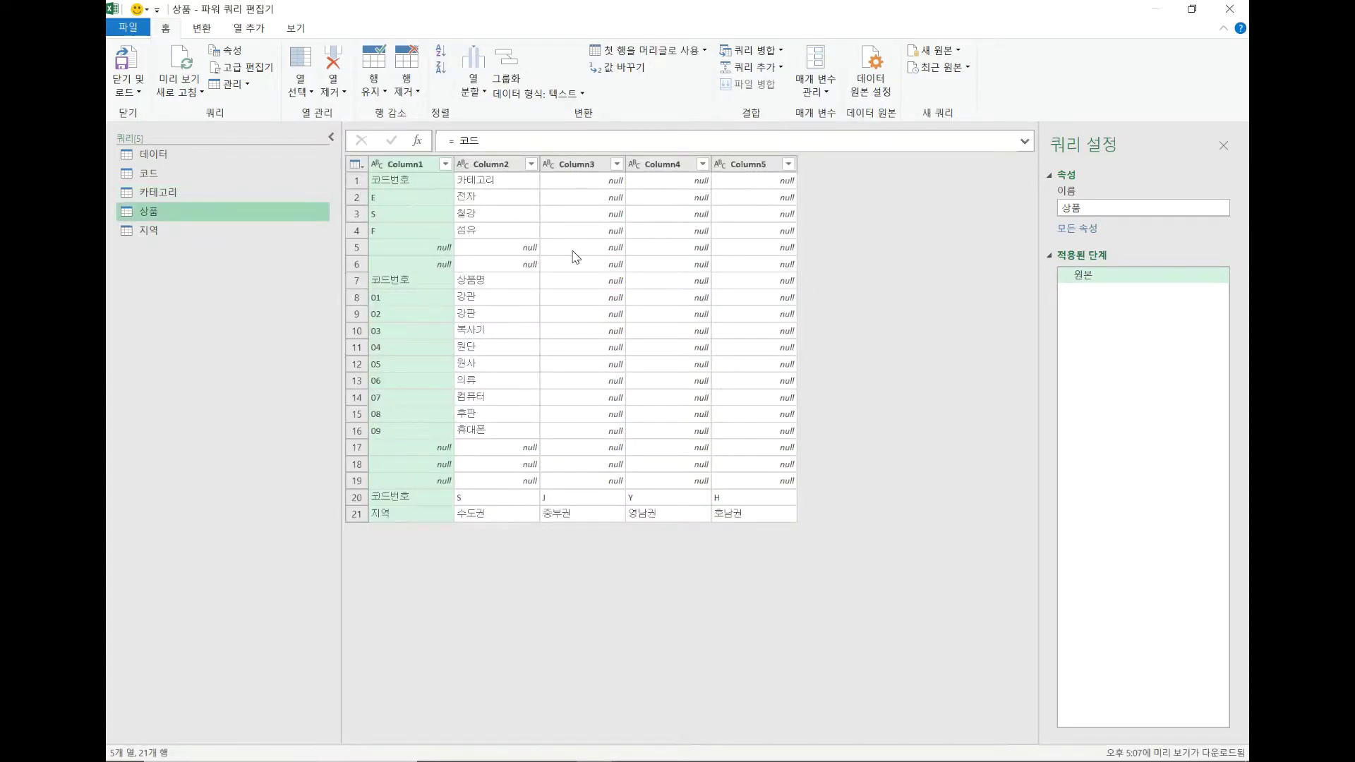
pyautogui.click(415, 94)
pyautogui.click(356, 112)
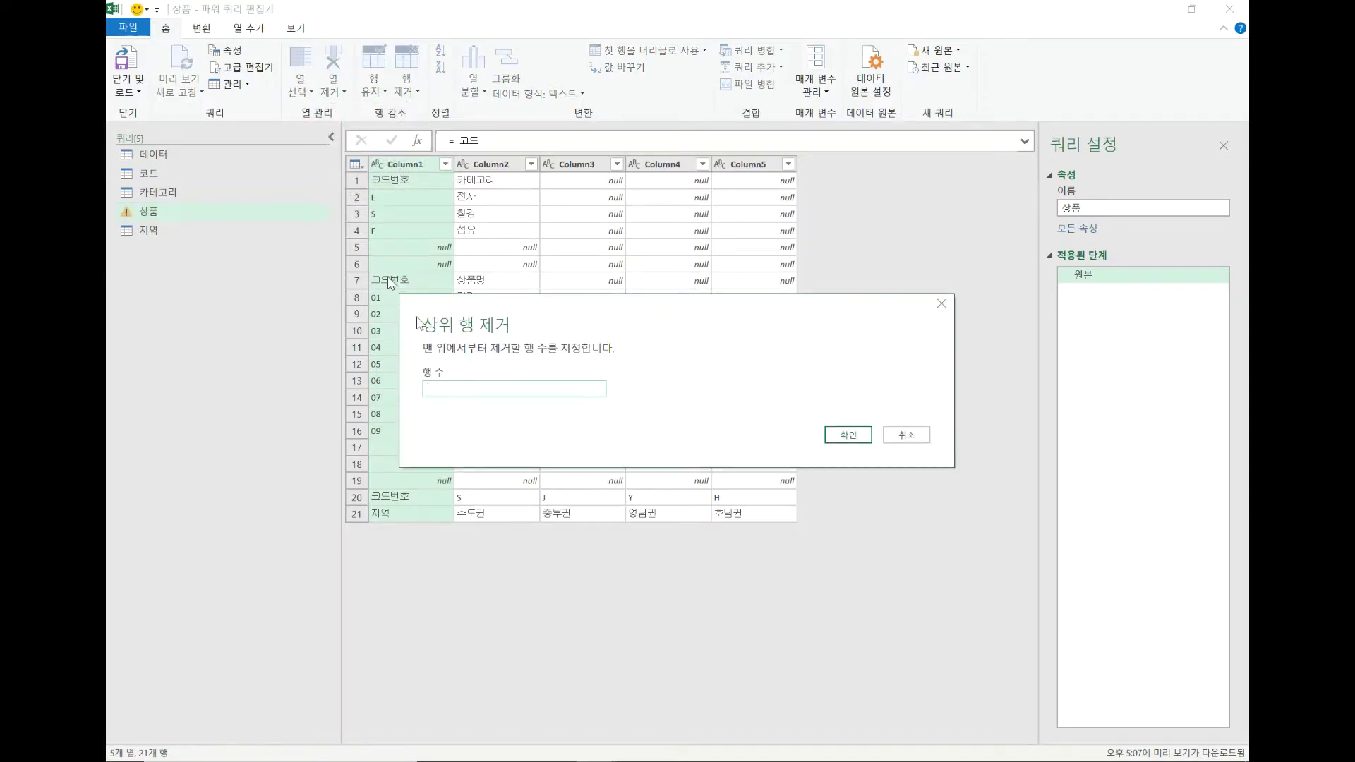
pyautogui.write('6')
pyautogui.click(849, 435)
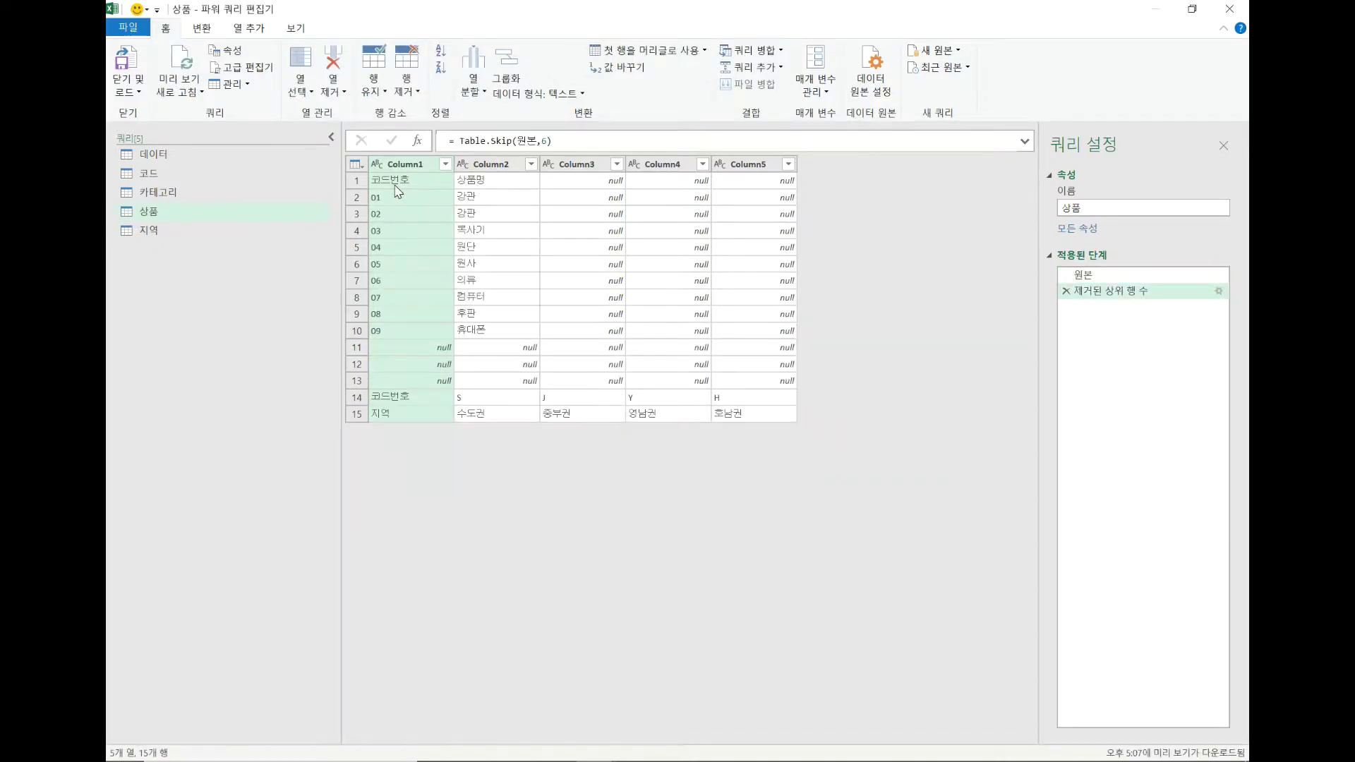
# Step: Remove the bottom 5 rows from the 상품 query
pyautogui.click(408, 83)
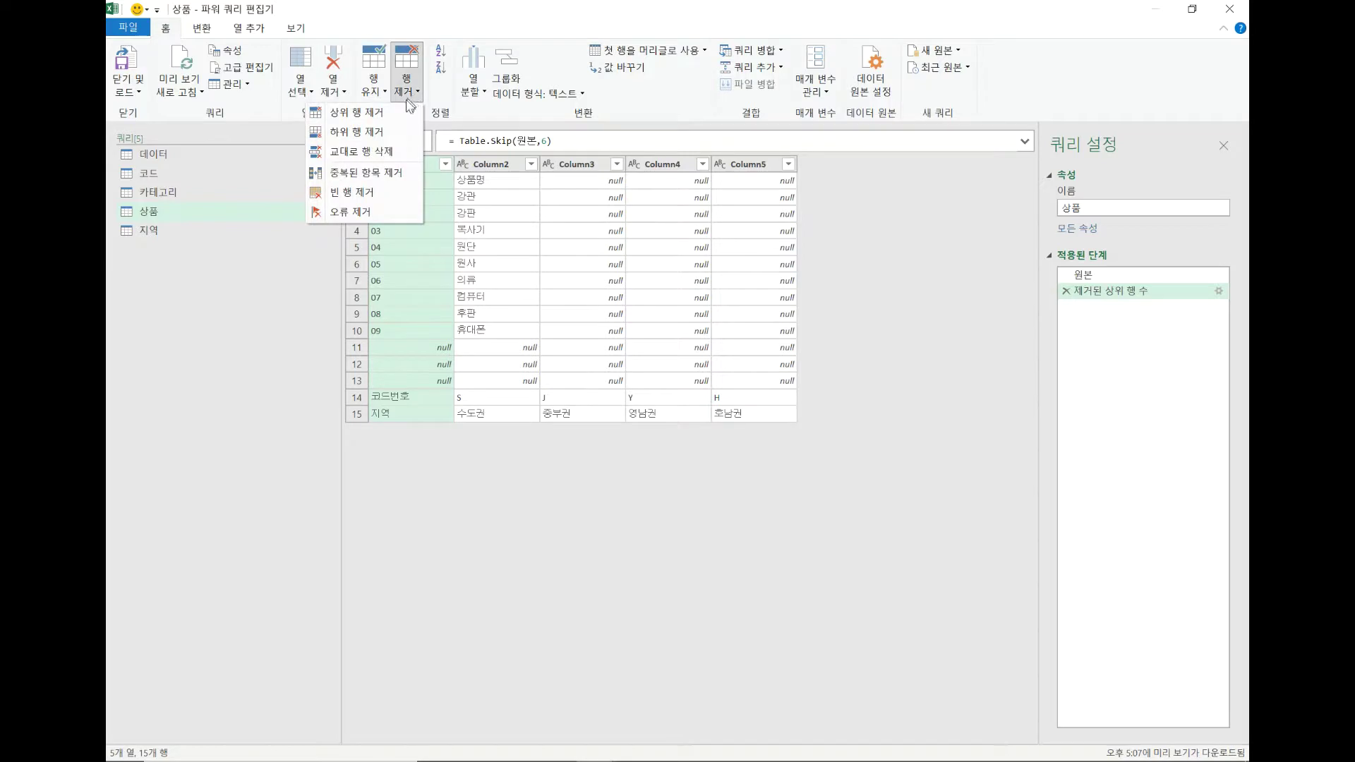
pyautogui.click(394, 133)
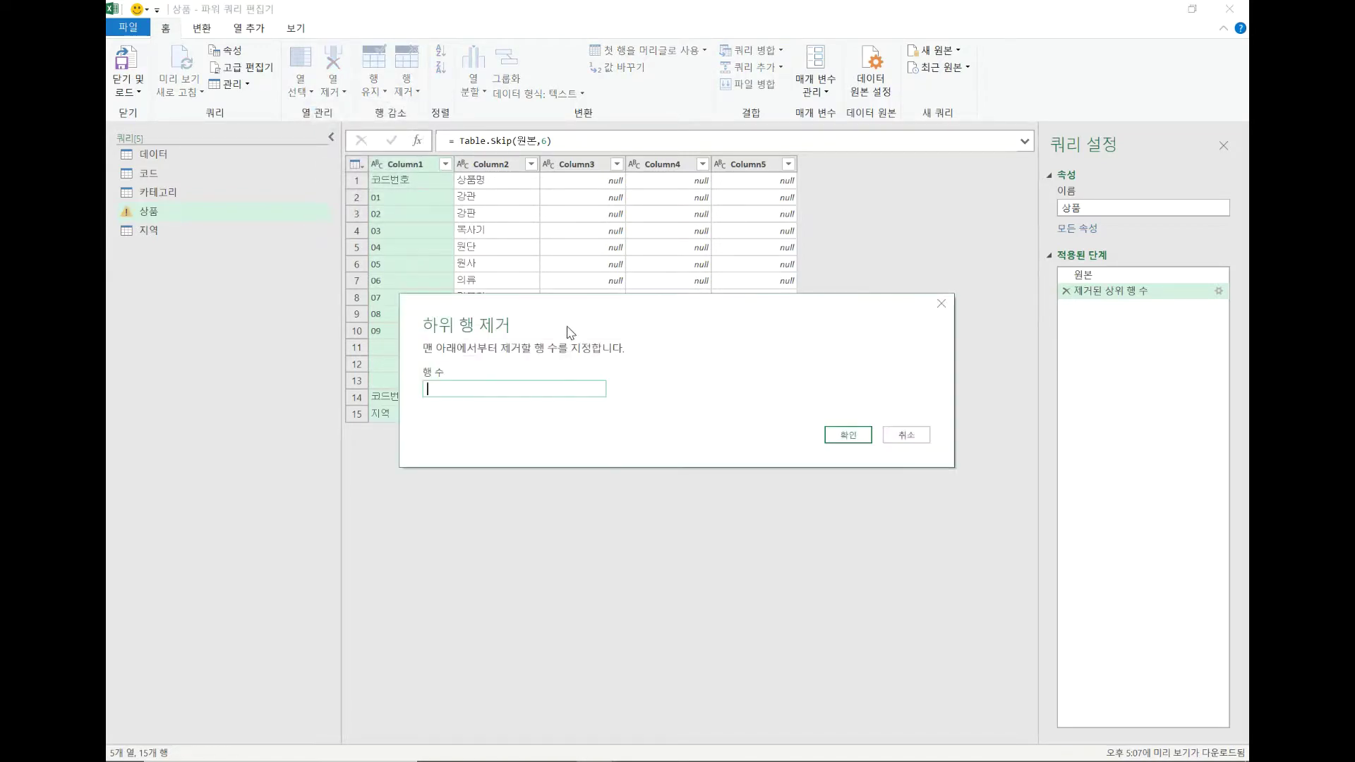
pyautogui.moveTo(544, 312); pyautogui.dragTo(675, 299)
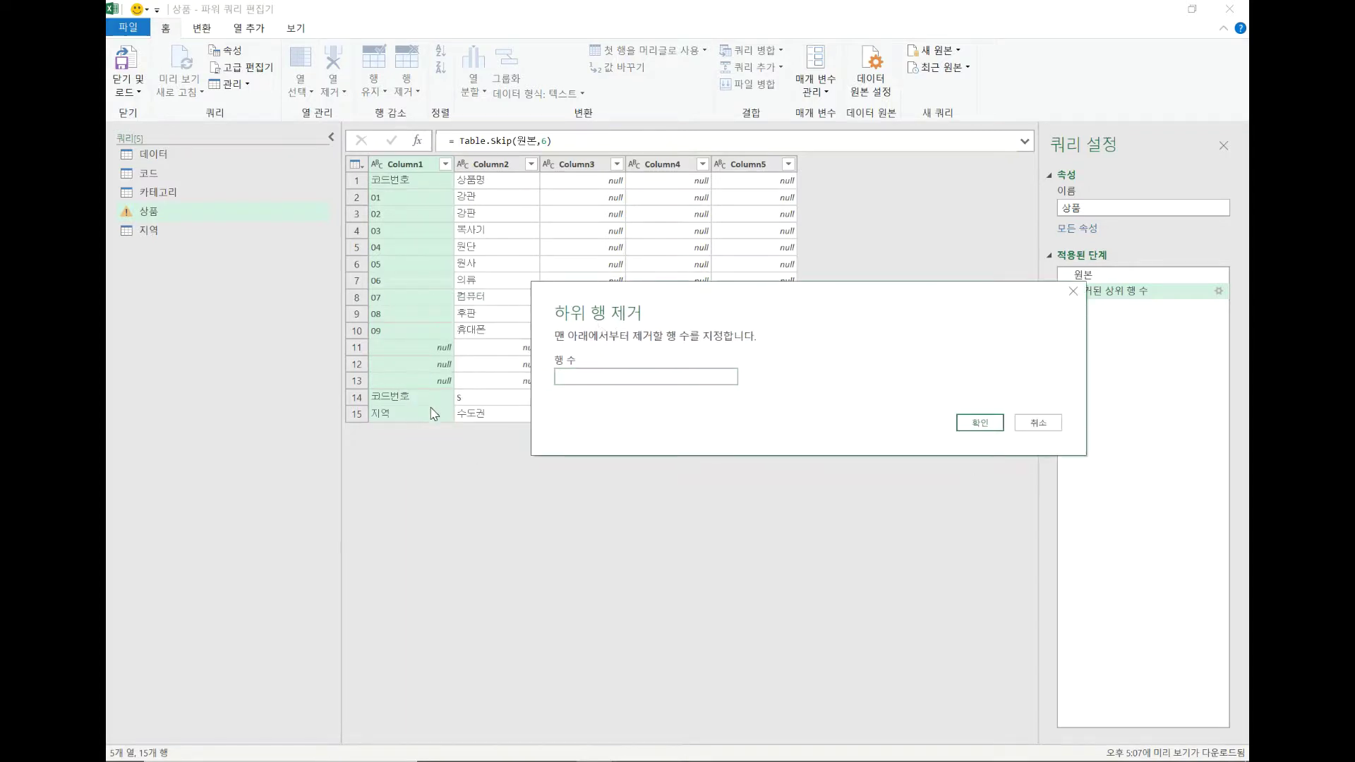
pyautogui.click(674, 378)
pyautogui.write('5')
pyautogui.click(979, 424)
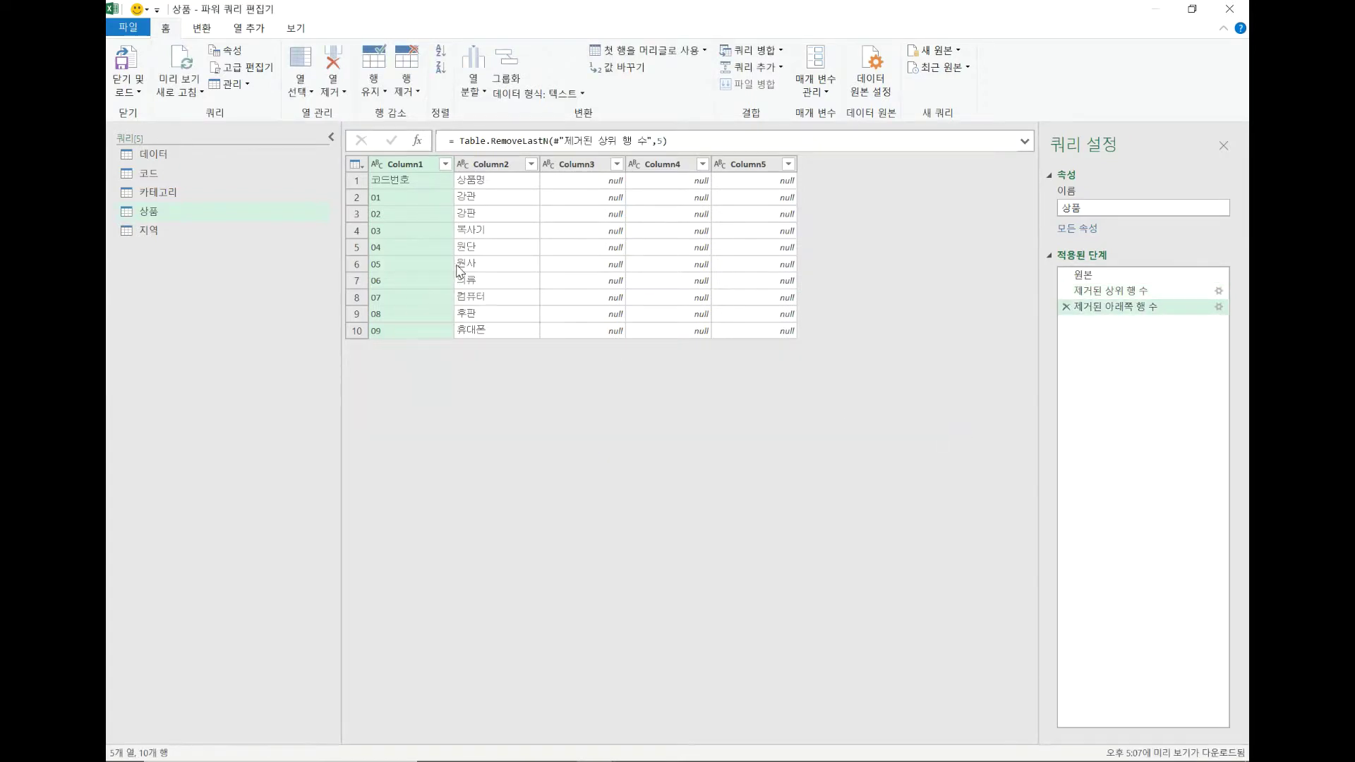
# Step: Keep only Column1 and Column2 in the 상품 query and use its first row as headers, widening the 코드번호 column
pyautogui.keyDown('shift'); pyautogui.click(497, 164); pyautogui.keyUp('shift')
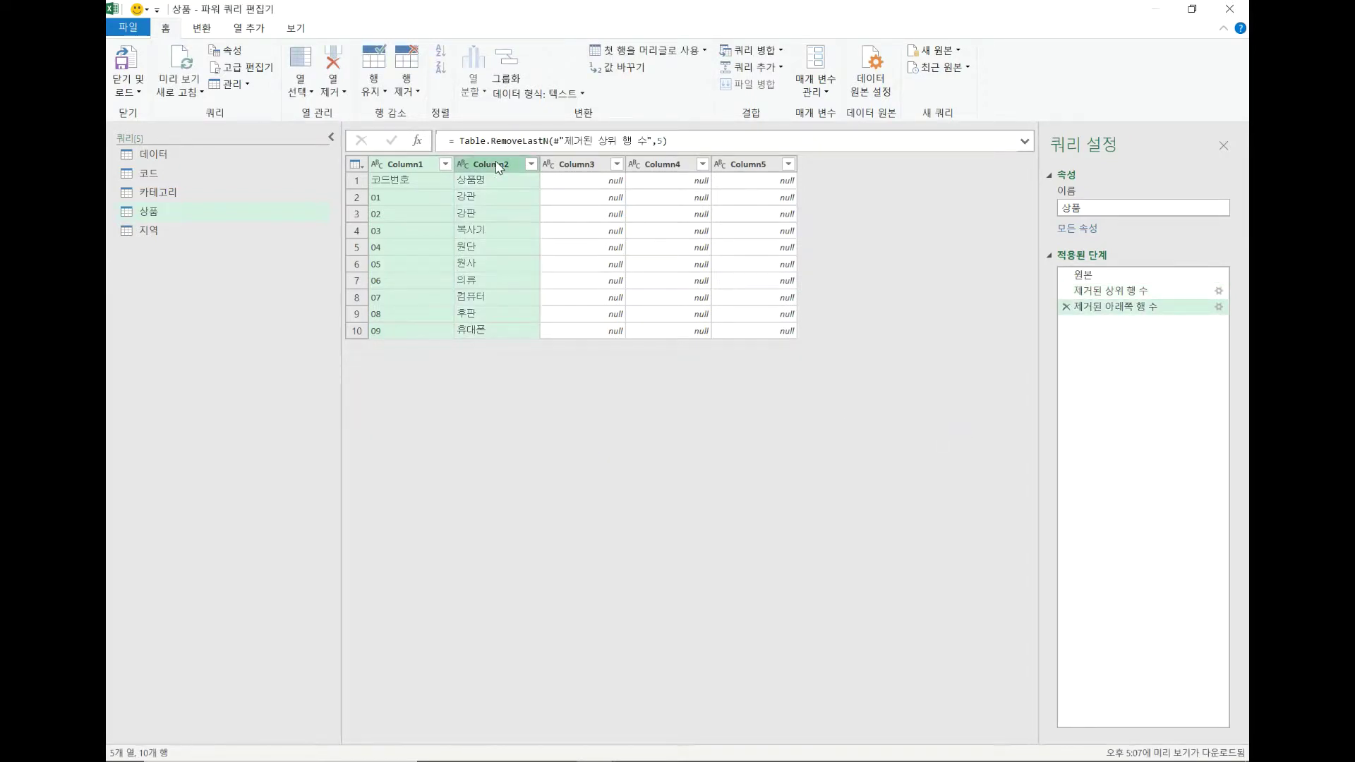
pyautogui.rightClick(497, 165)
pyautogui.click(524, 204)
pyautogui.click(643, 50)
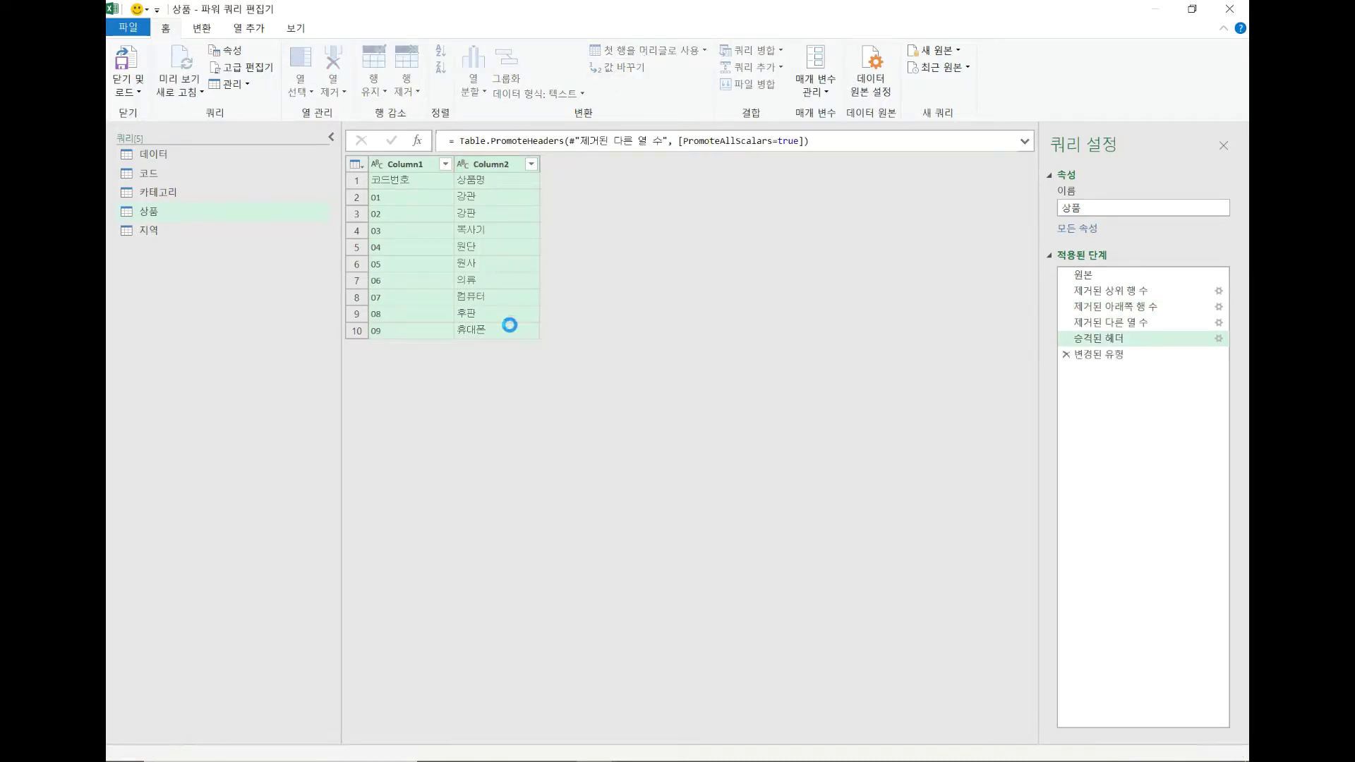
pyautogui.moveTo(443, 163); pyautogui.dragTo(473, 164)
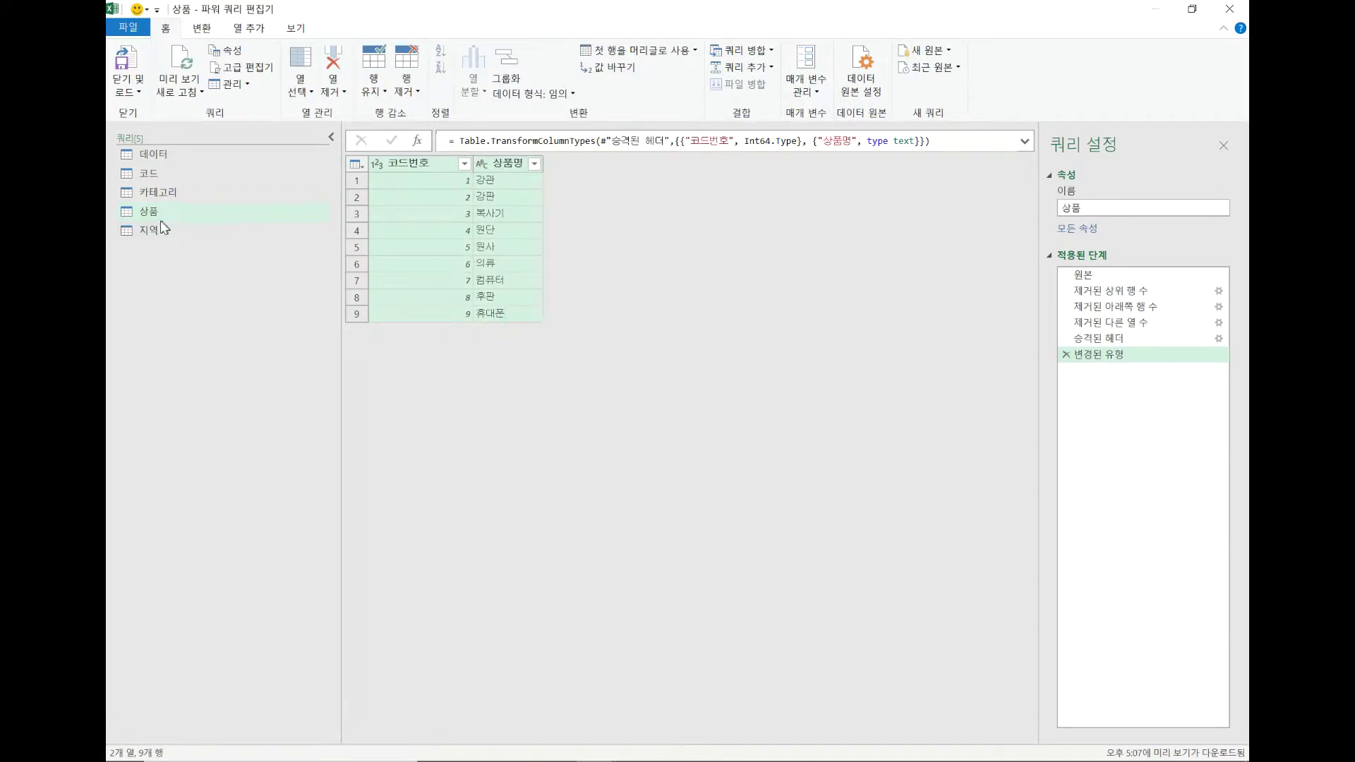
# Step: Keep only the bottom 2 rows of the 지역 query
pyautogui.click(150, 235)
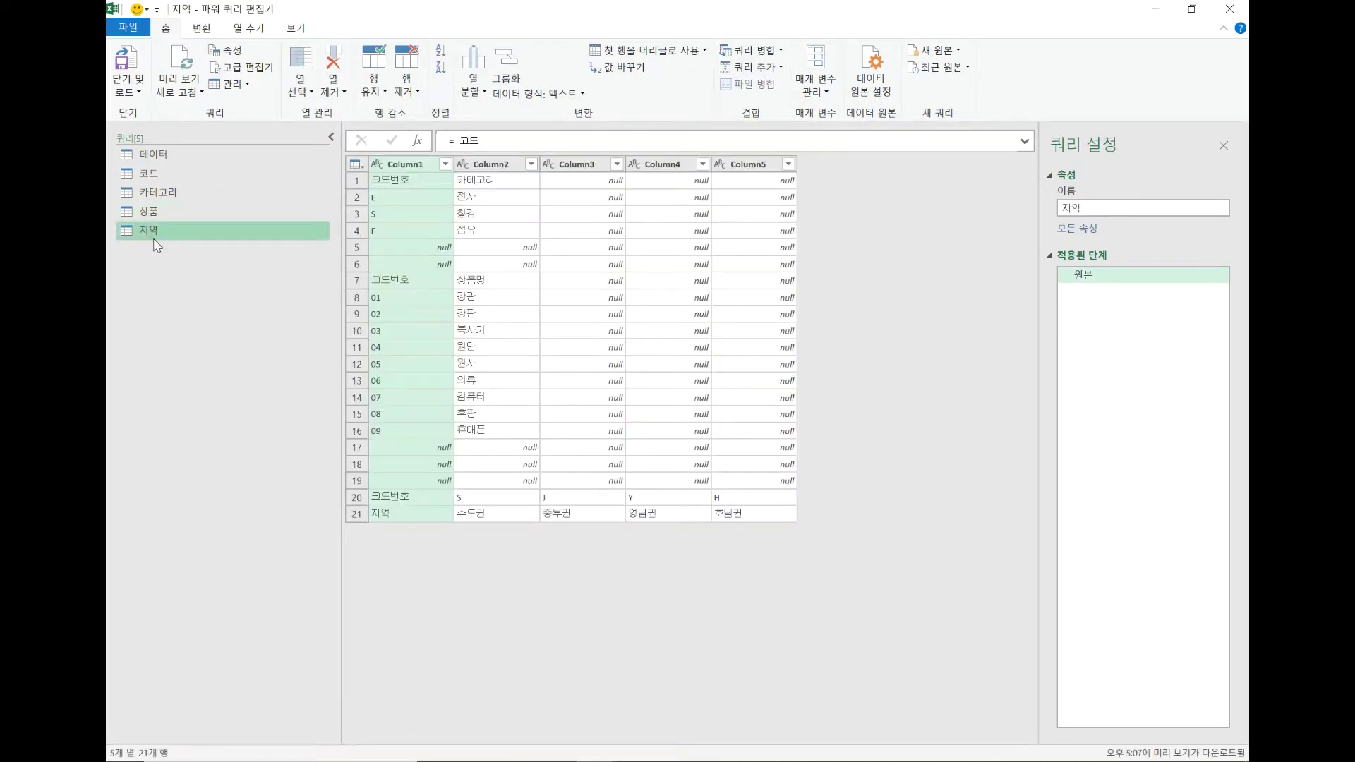
pyautogui.click(386, 97)
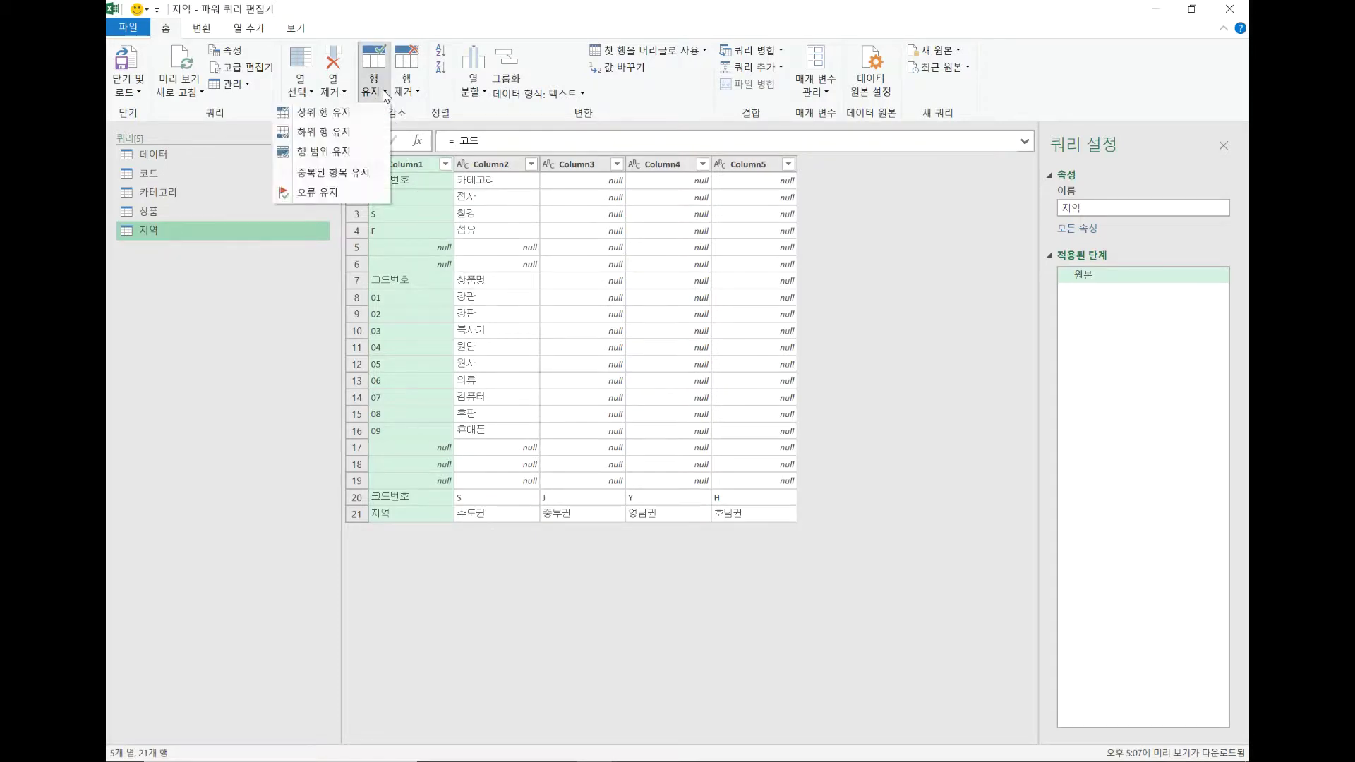
pyautogui.click(359, 145)
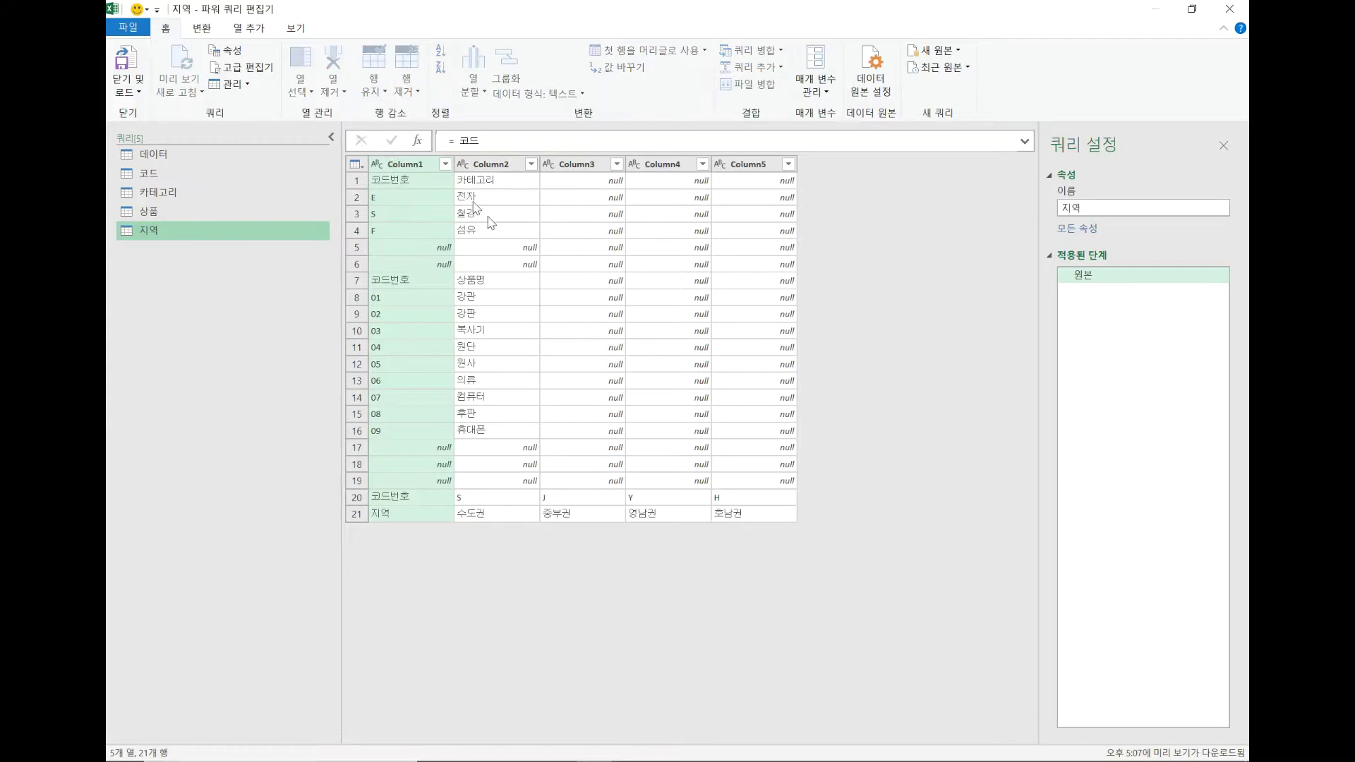
pyautogui.write('2')
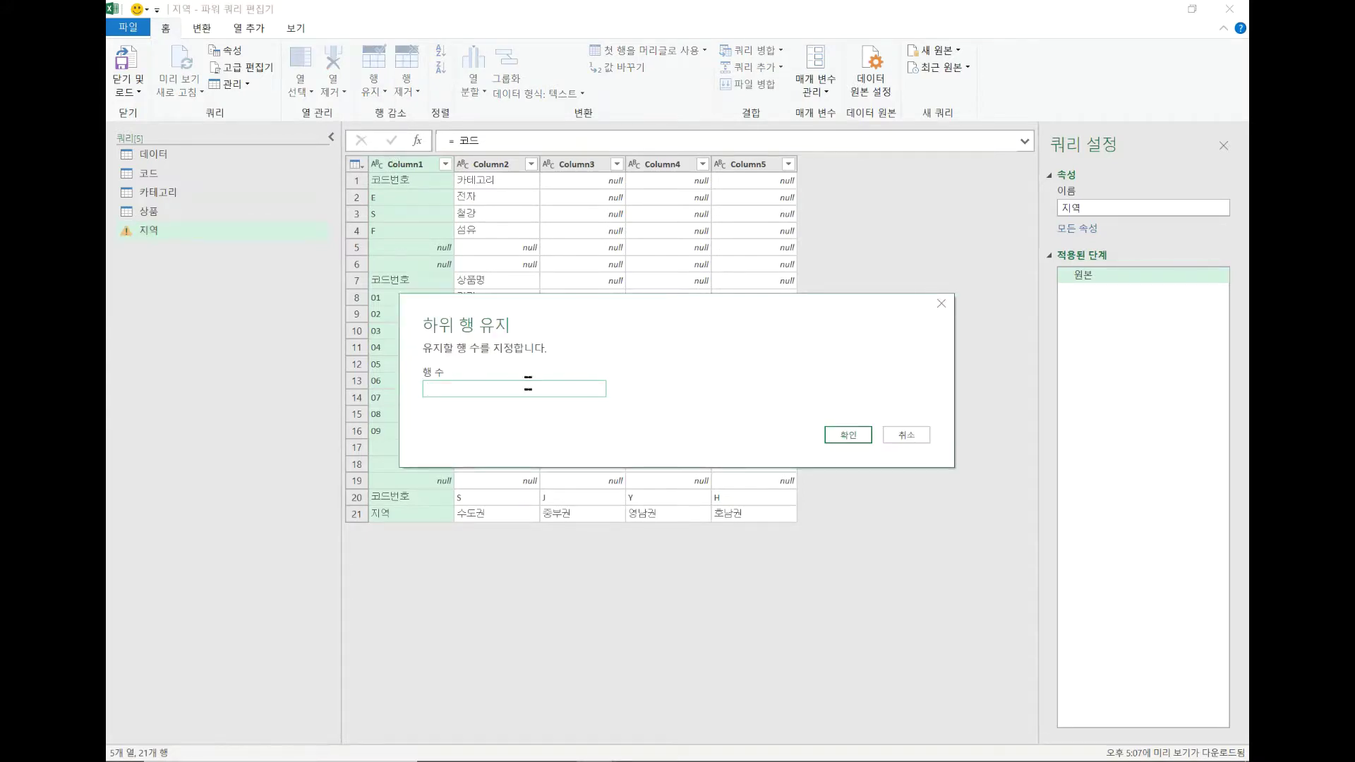
pyautogui.click(848, 435)
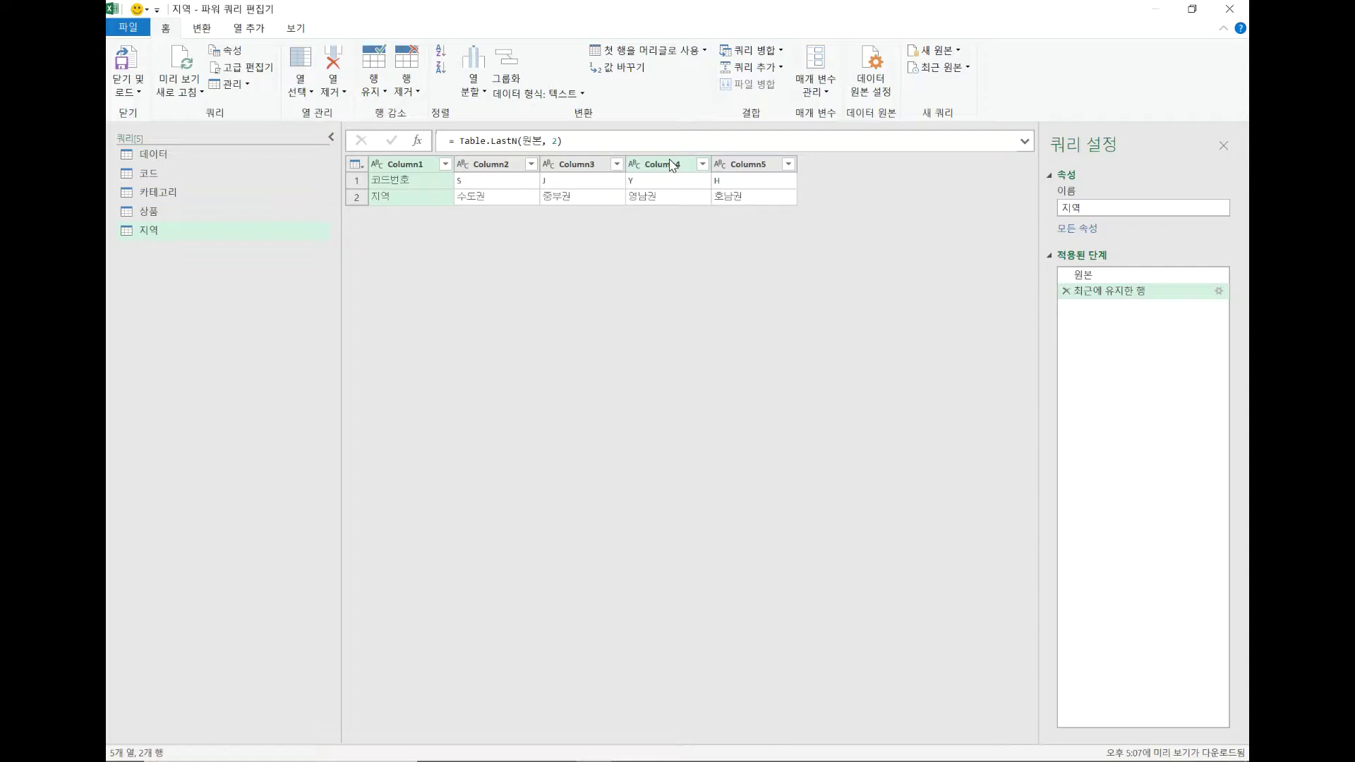
# Step: Transpose the 지역 table and promote its first row to headers, widening the 코드번호 column
pyautogui.click(211, 31)
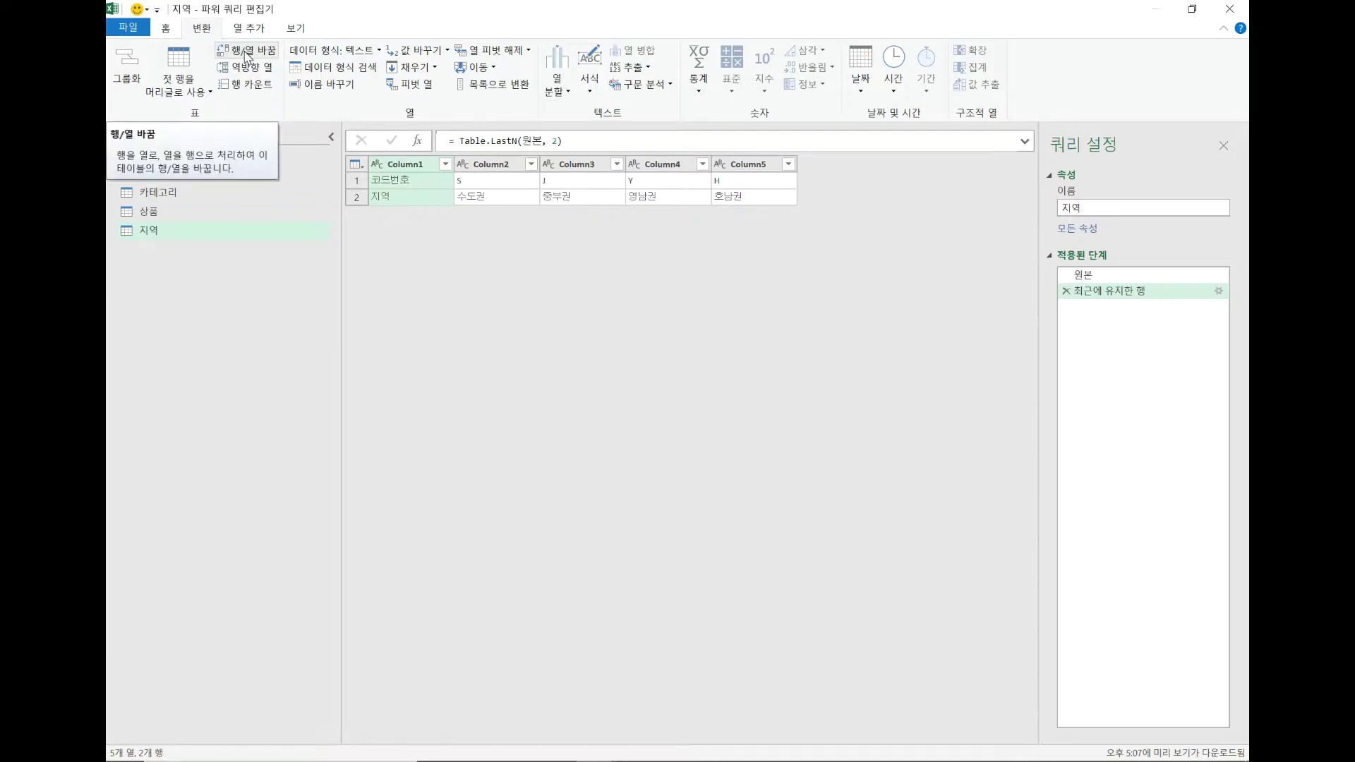
pyautogui.click(247, 55)
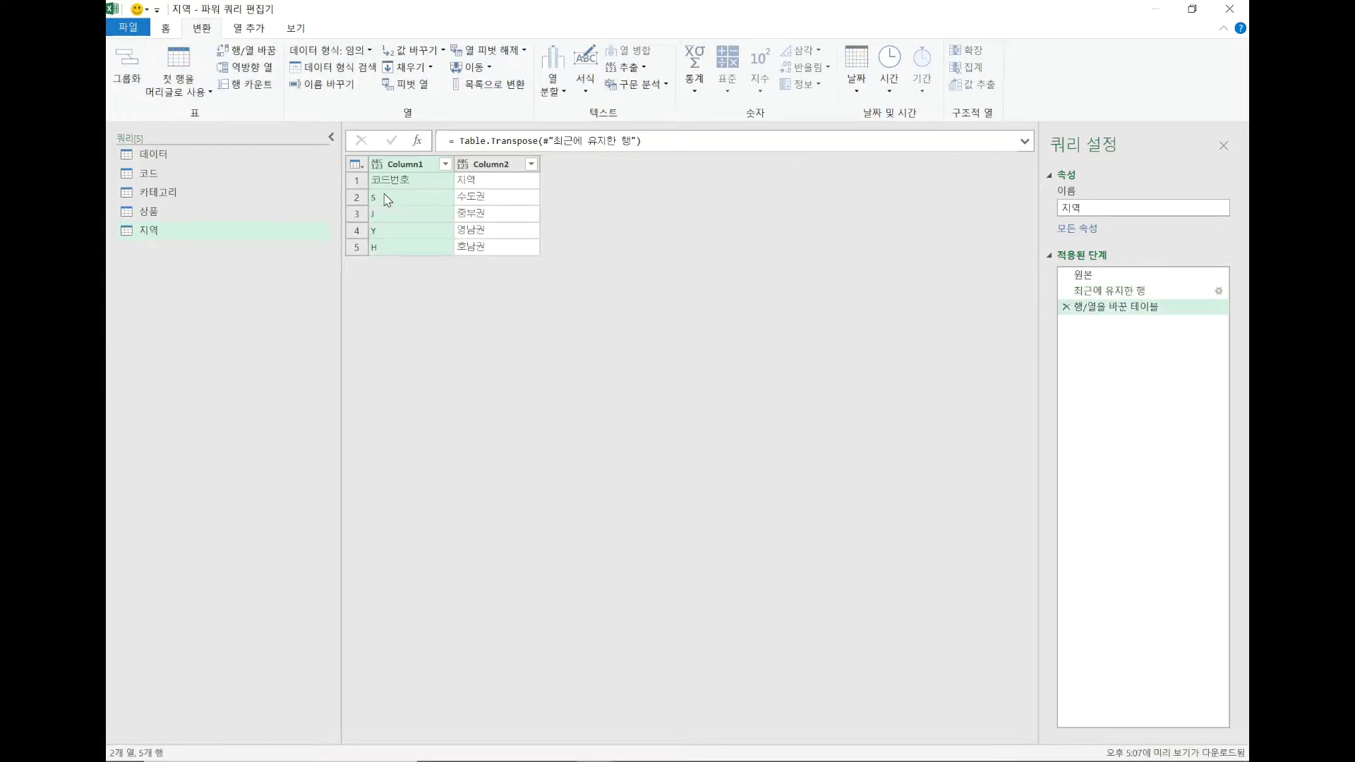
pyautogui.click(187, 58)
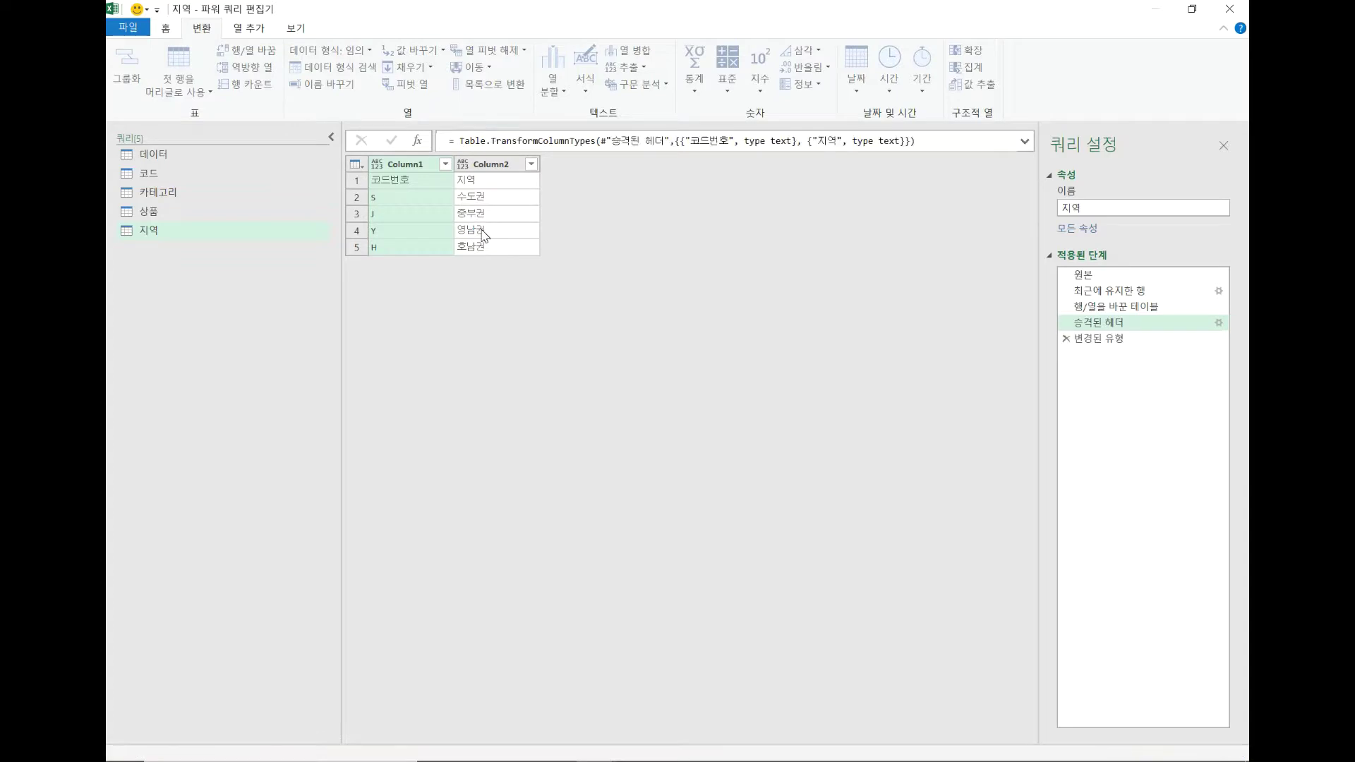
pyautogui.doubleClick(440, 163)
# Step: Review the 코드, 카테고리, 상품 and 지역 queries in turn, and open the 데이터 query
pyautogui.click(154, 173)
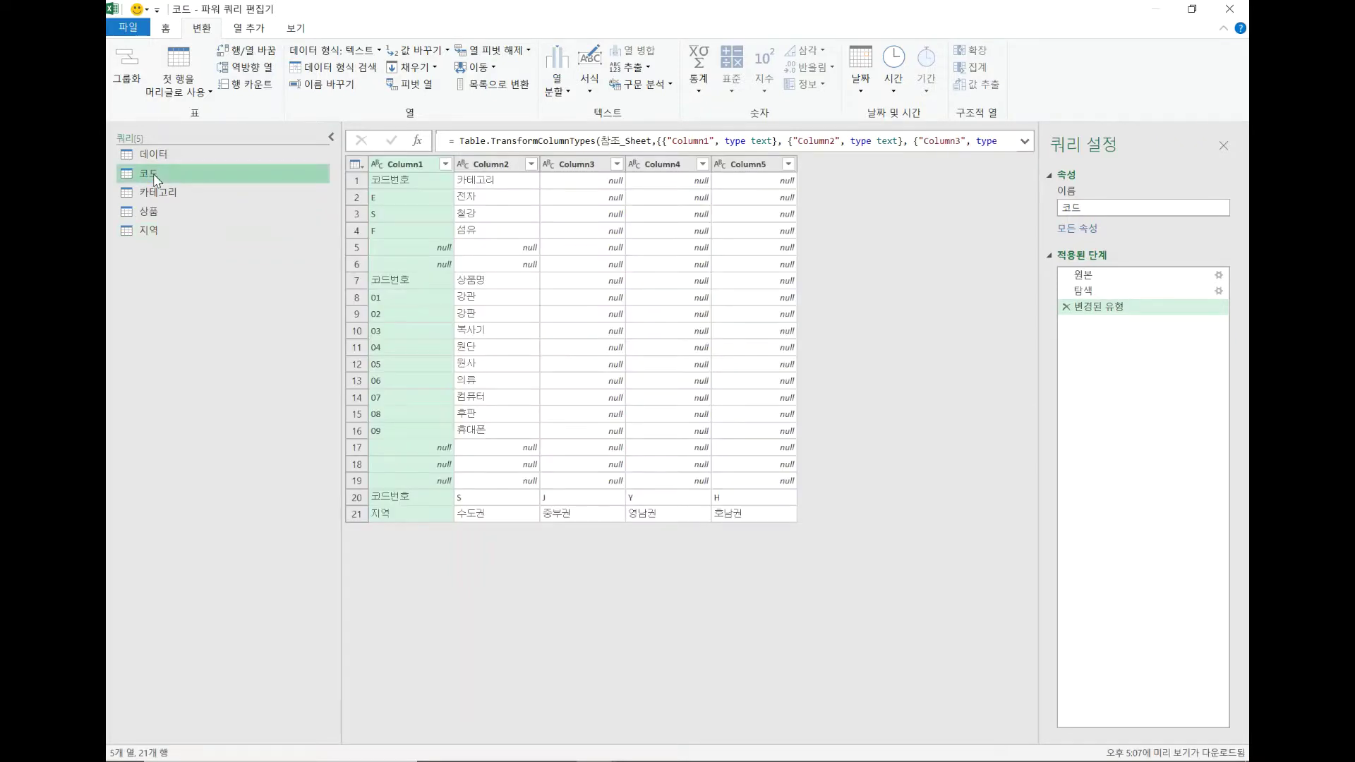
pyautogui.click(166, 195)
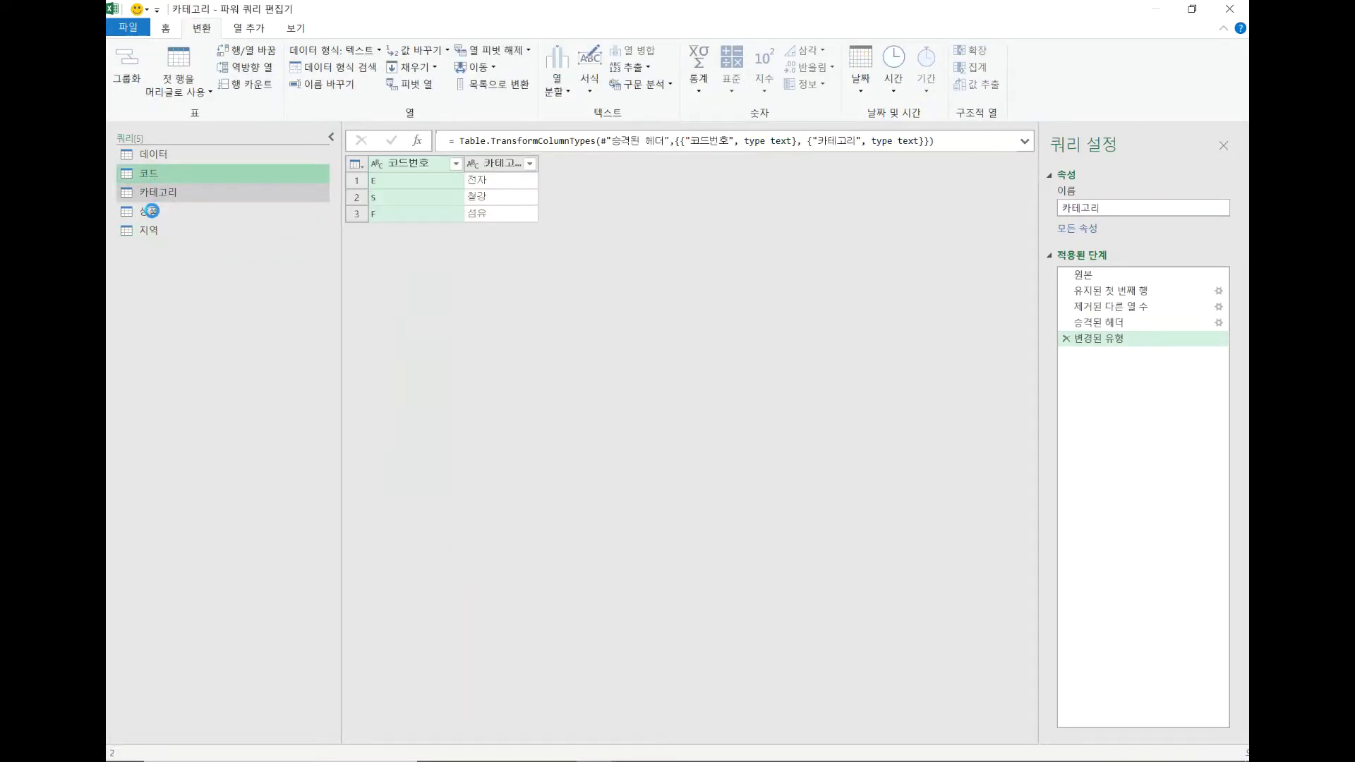
pyautogui.click(151, 210)
pyautogui.click(149, 231)
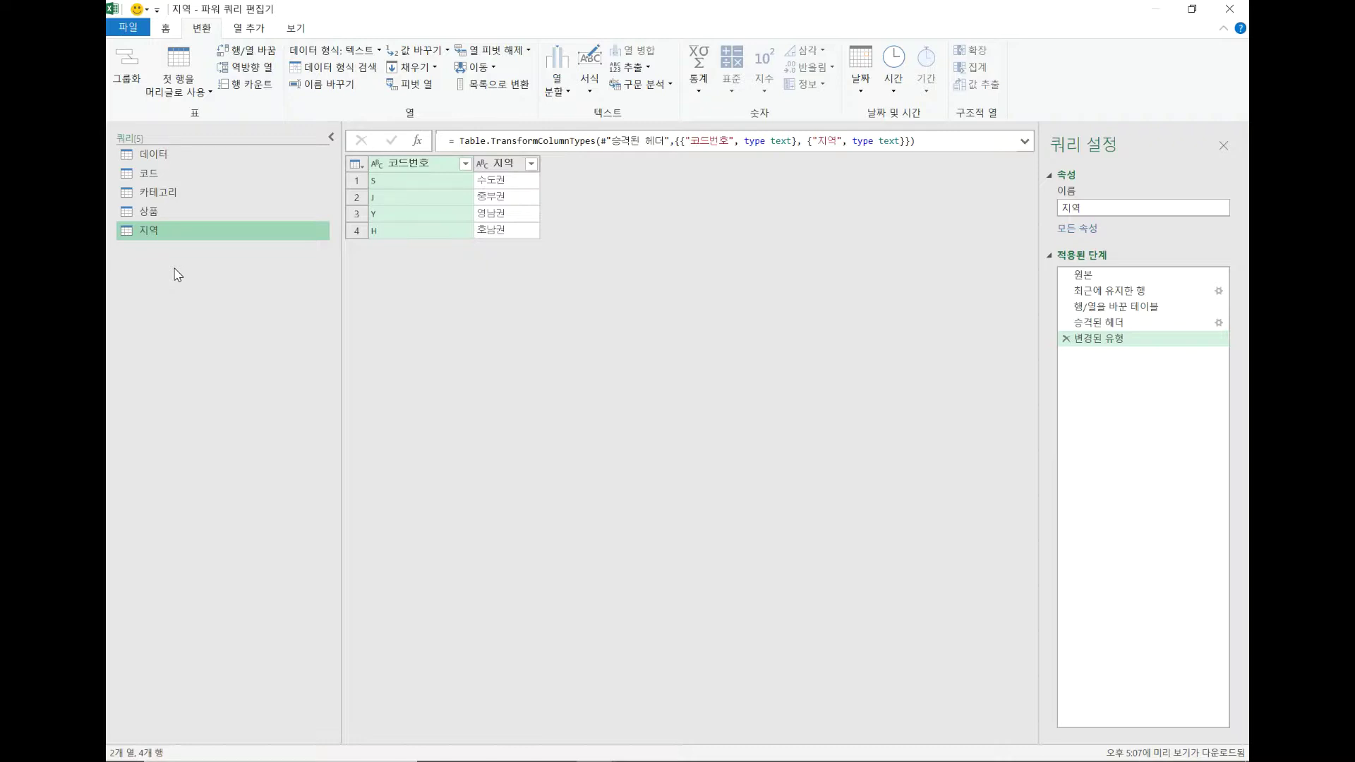
pyautogui.click(195, 159)
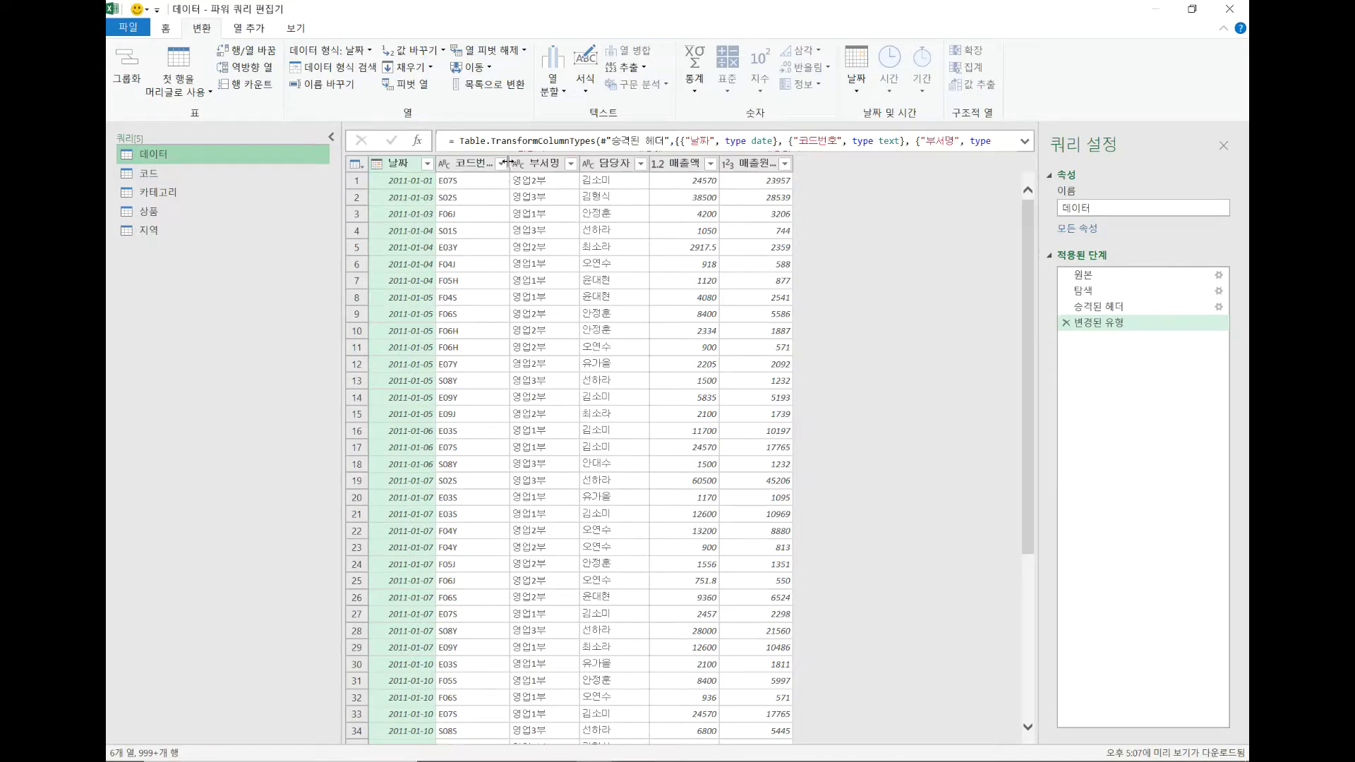
# Step: Widen the 코드번호 column in the 데이터 query so its full header fits
pyautogui.moveTo(508, 162); pyautogui.dragTo(542, 163)
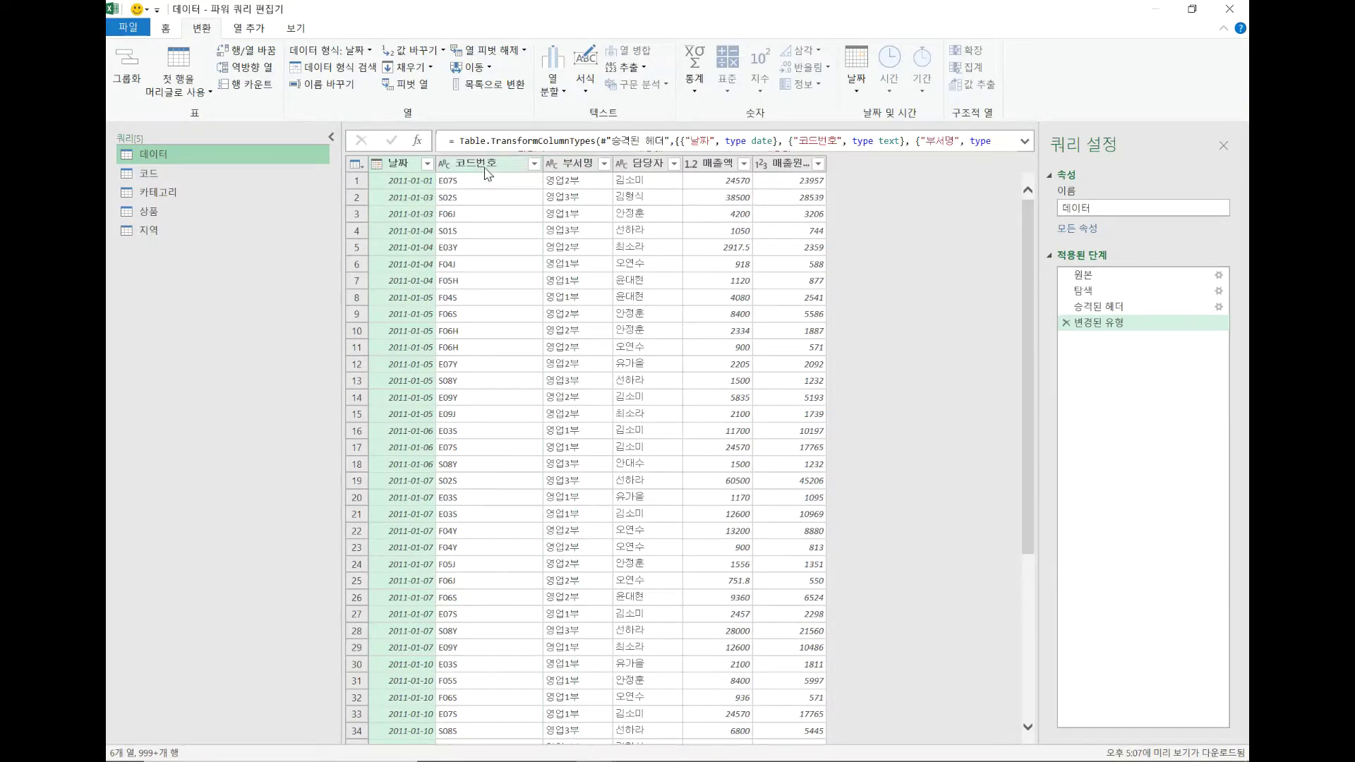
pyautogui.click(486, 173)
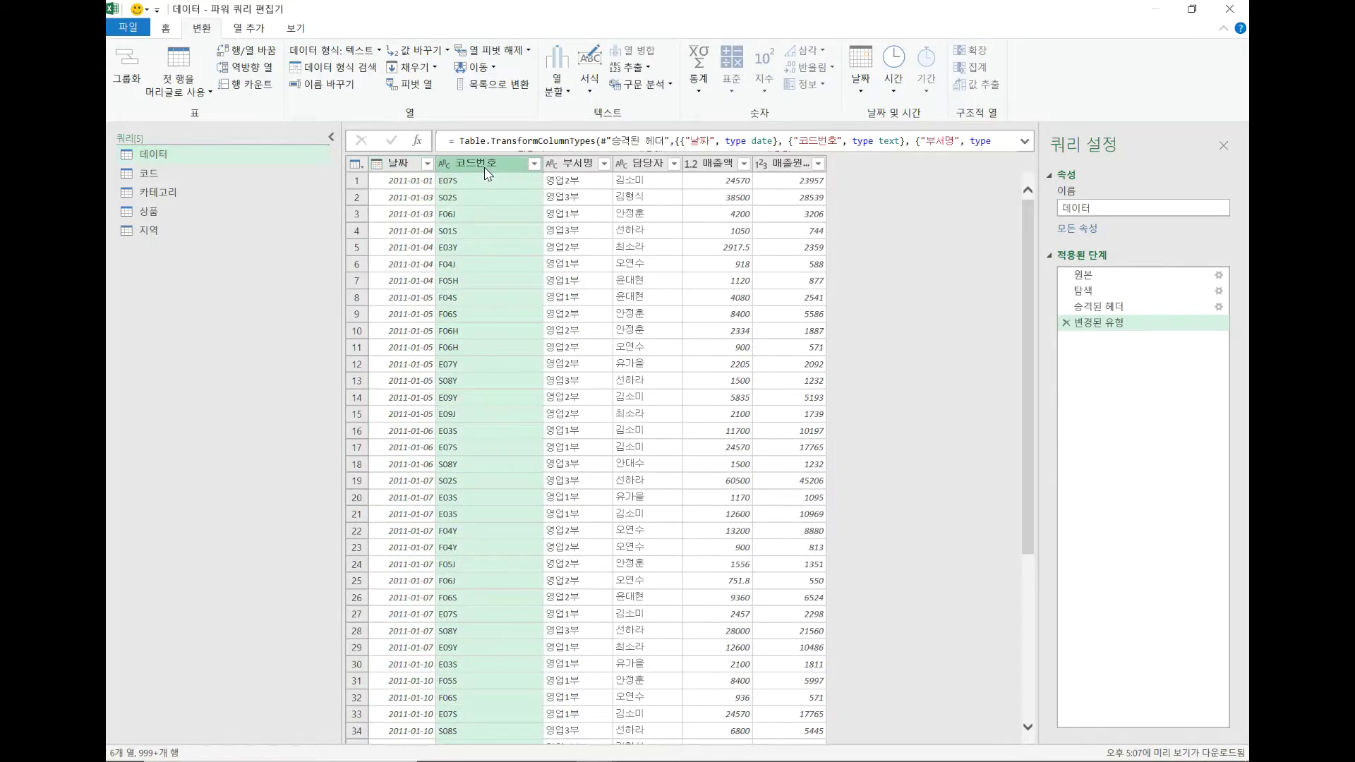
pyautogui.click(557, 89)
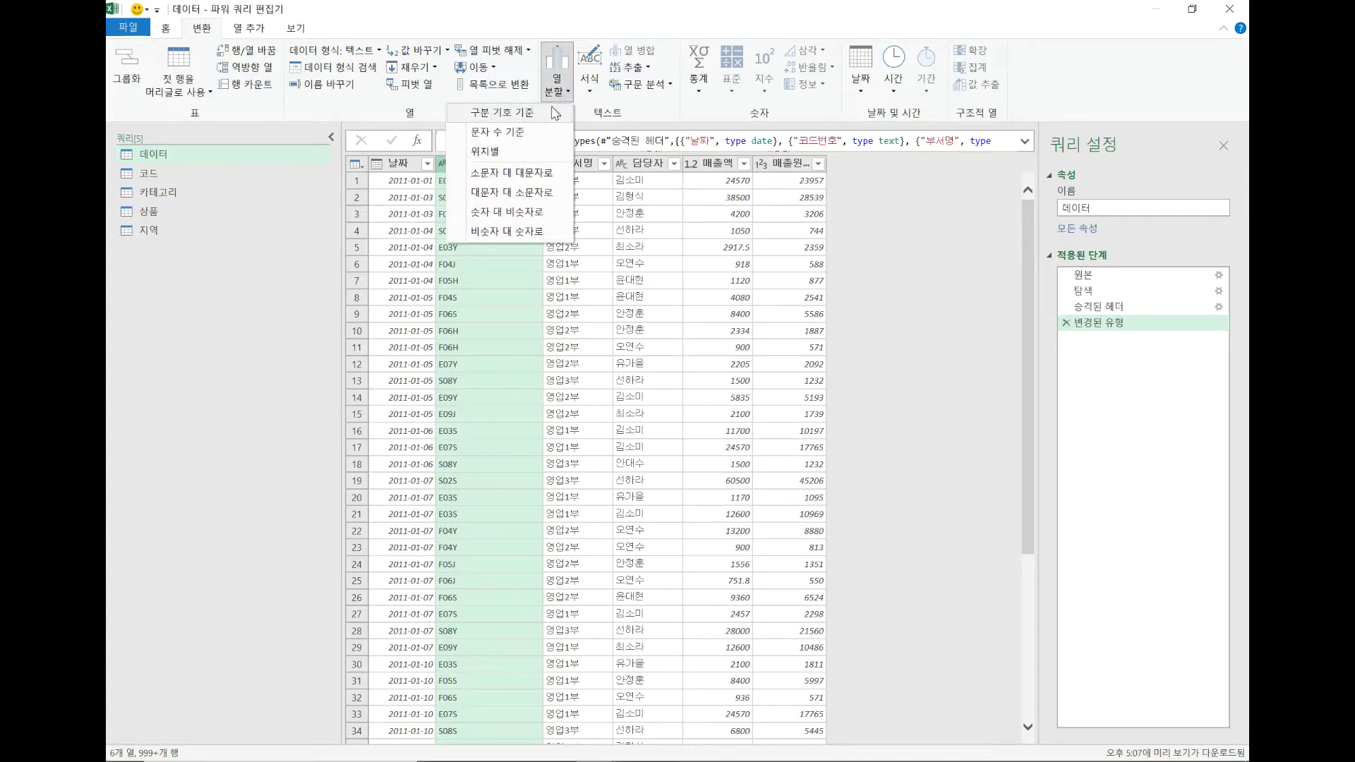
pyautogui.click(535, 134)
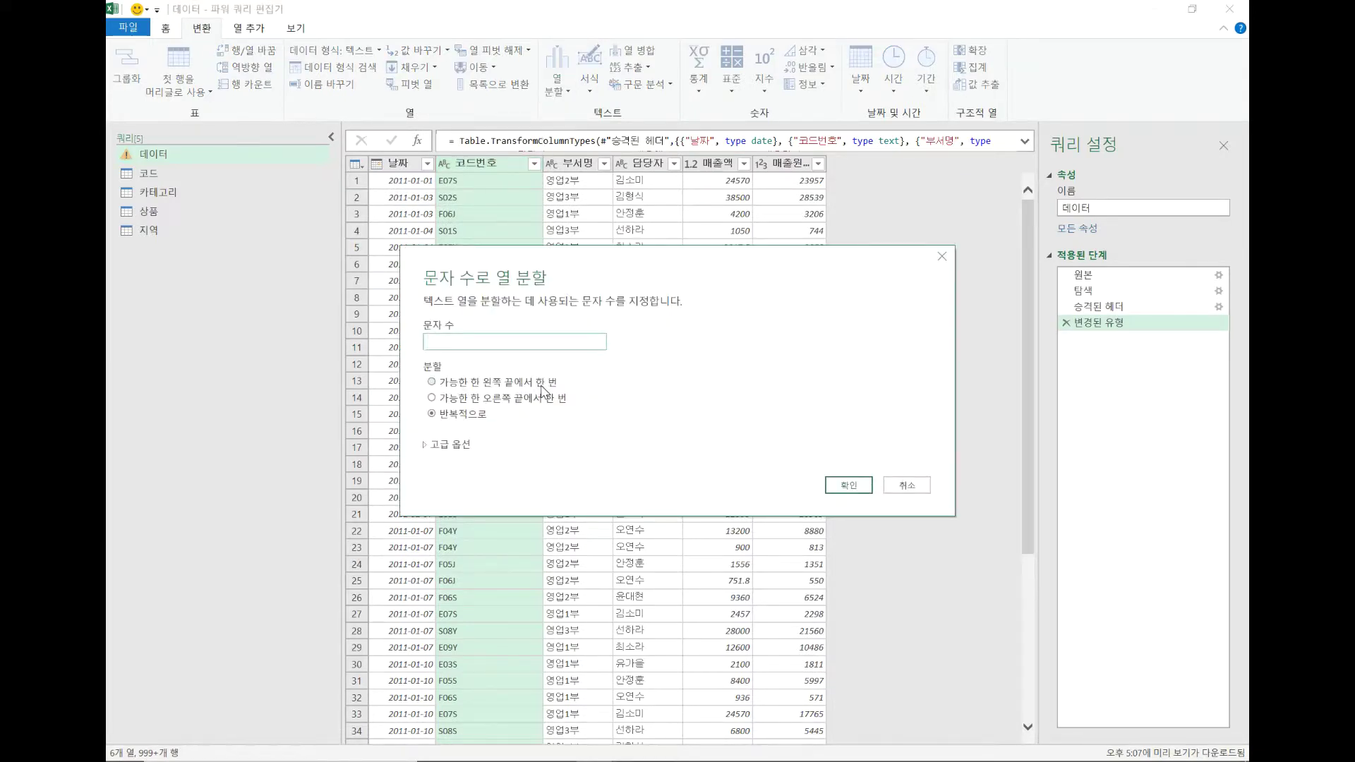
pyautogui.click(541, 386)
pyautogui.click(943, 258)
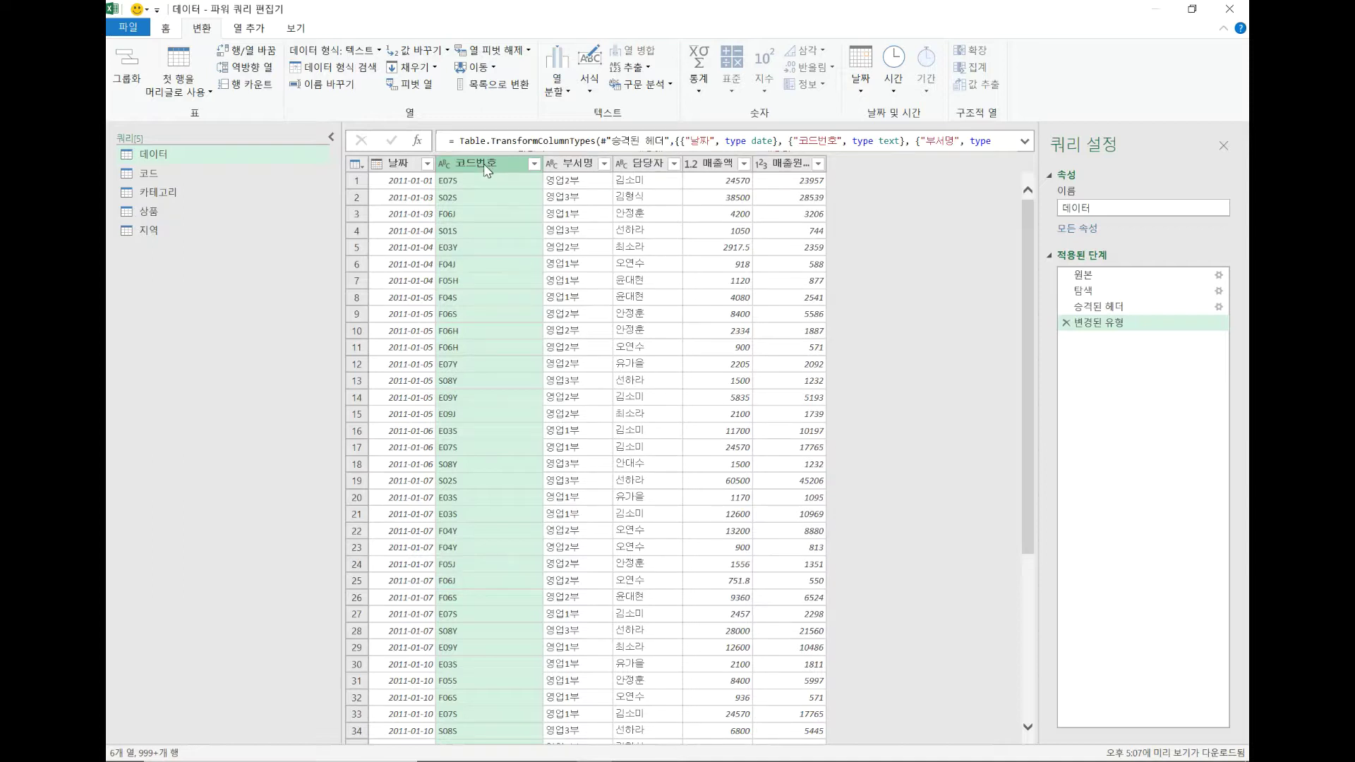
# Step: Split the 코드번호 column by number of characters, once after 1 character from the left end
pyautogui.click(560, 97)
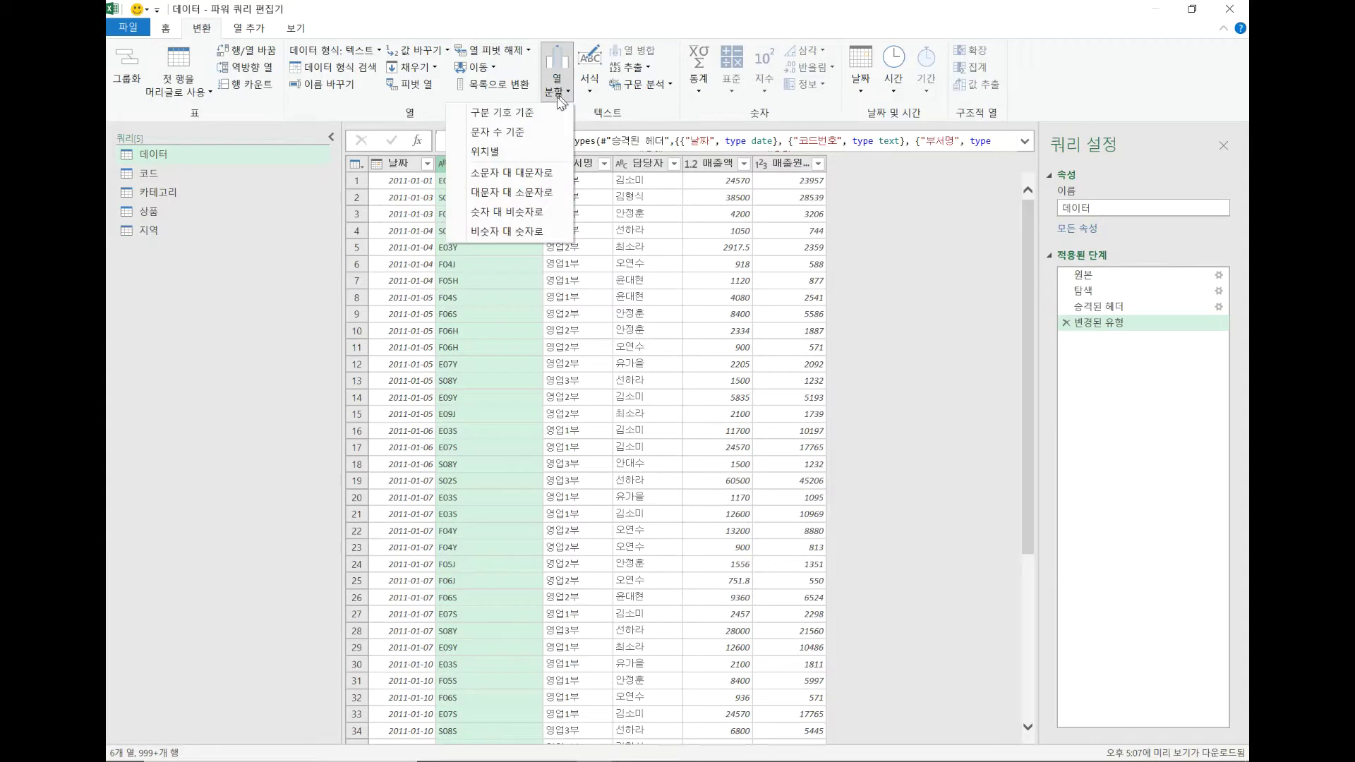
pyautogui.click(518, 139)
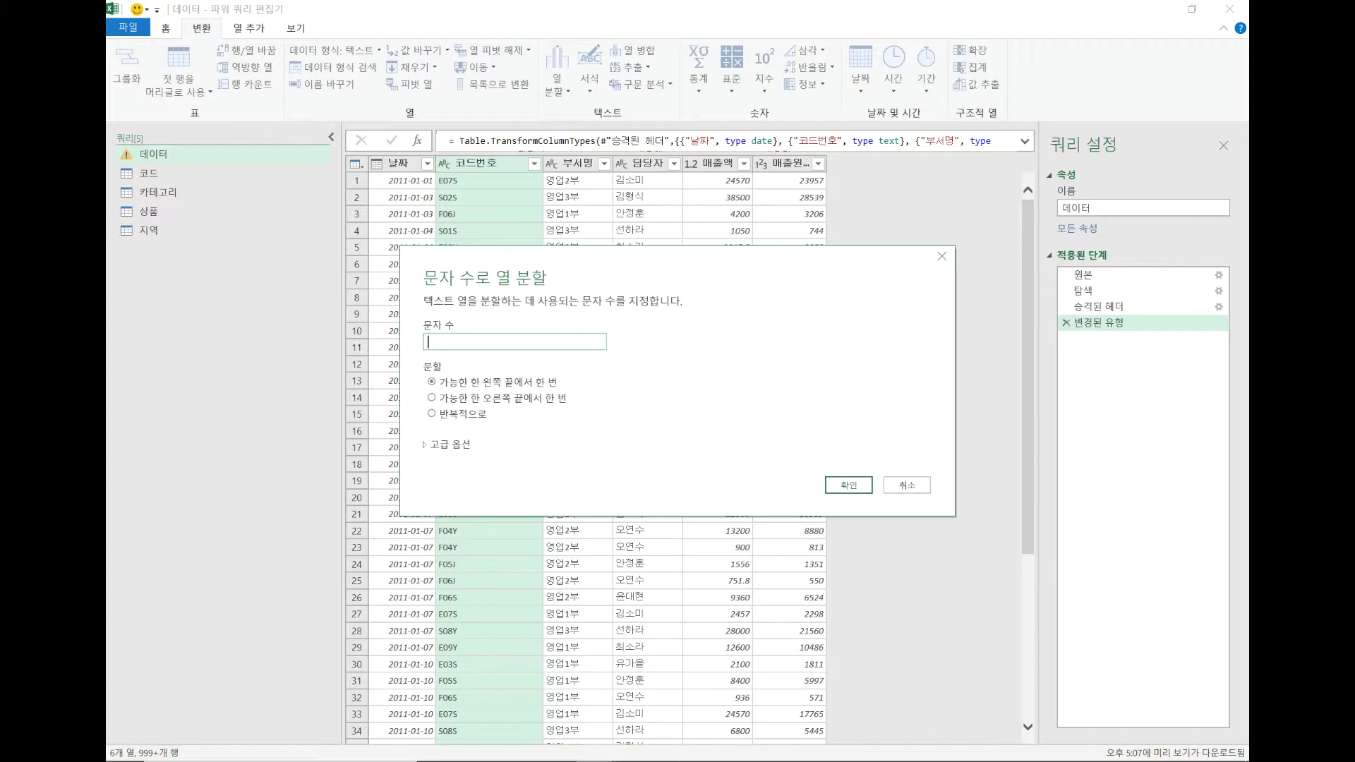
pyautogui.write('1')
pyautogui.click(847, 485)
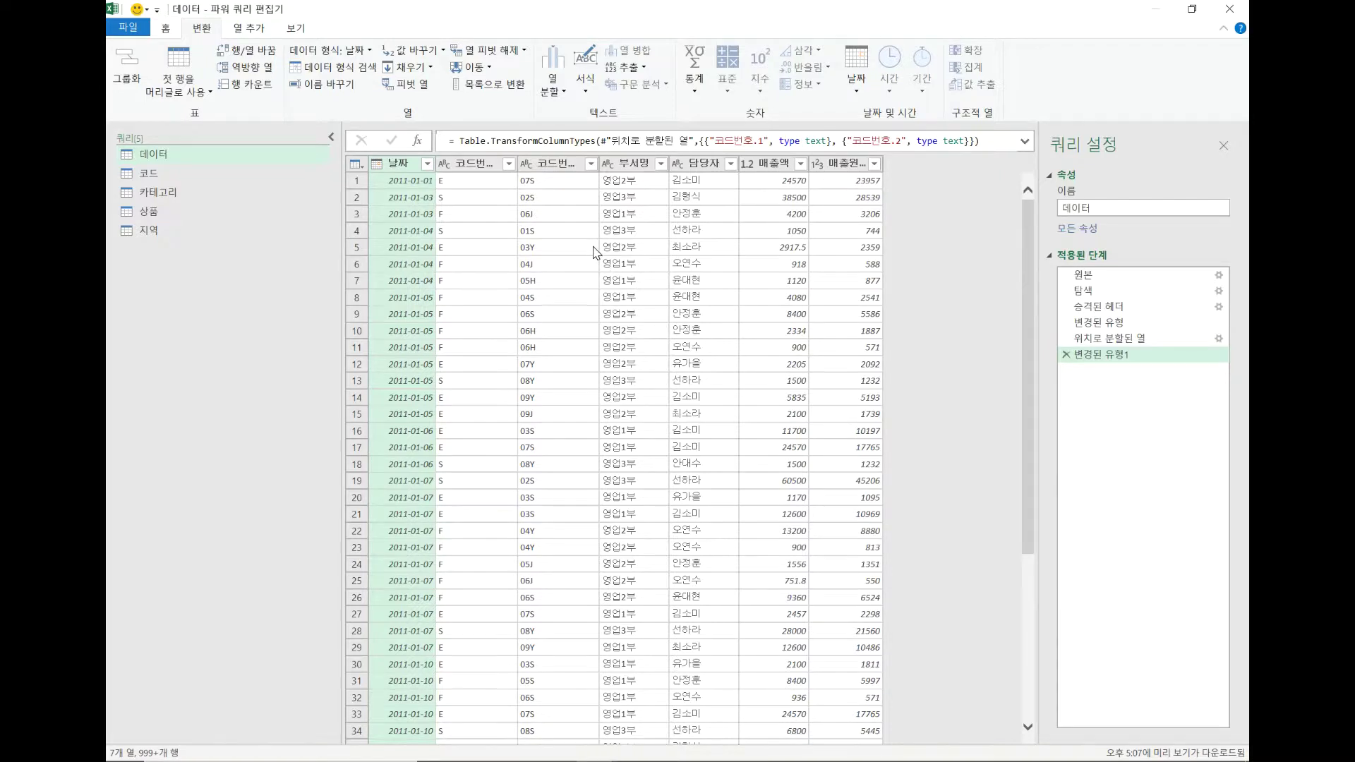
# Step: Split the remaining code column 코드번호.2 by number of characters, once after 2 characters from the left end
pyautogui.click(544, 168)
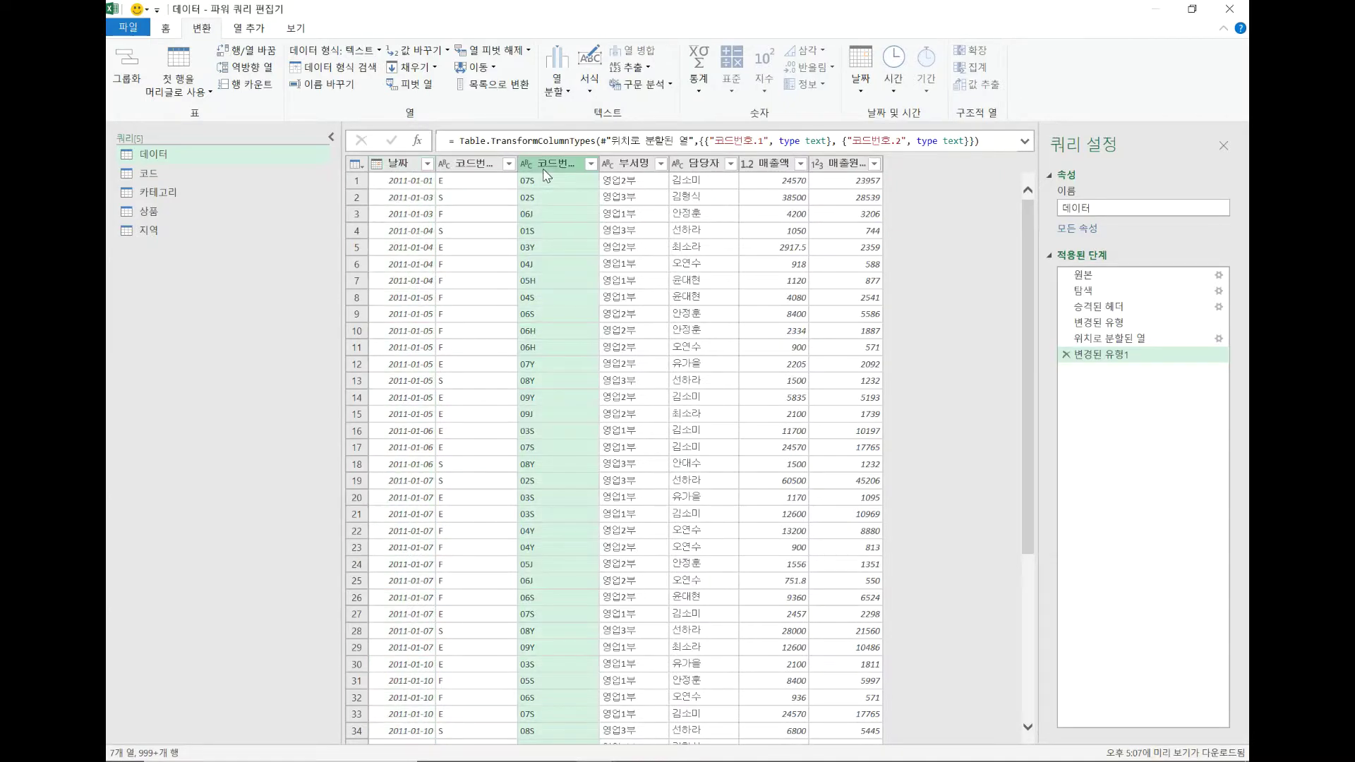
pyautogui.click(556, 81)
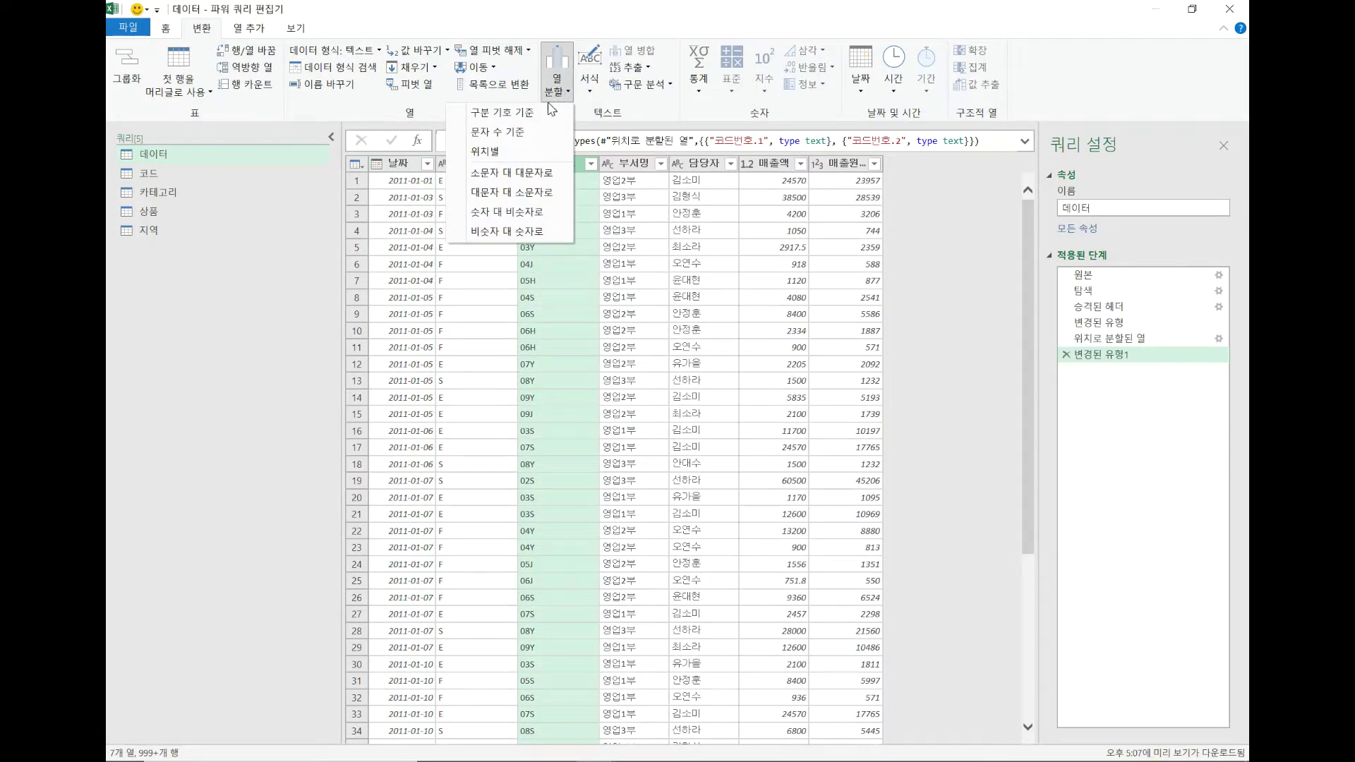
pyautogui.click(528, 134)
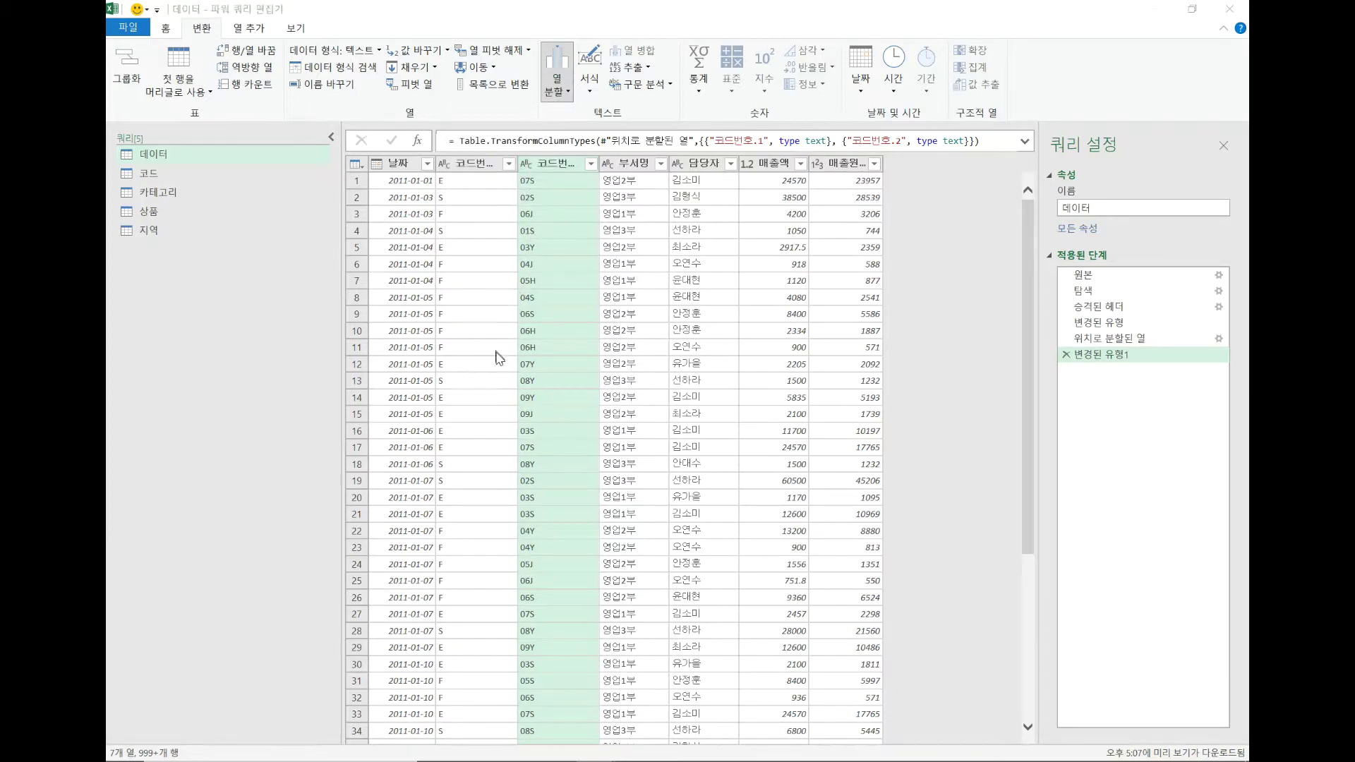
pyautogui.click(485, 385)
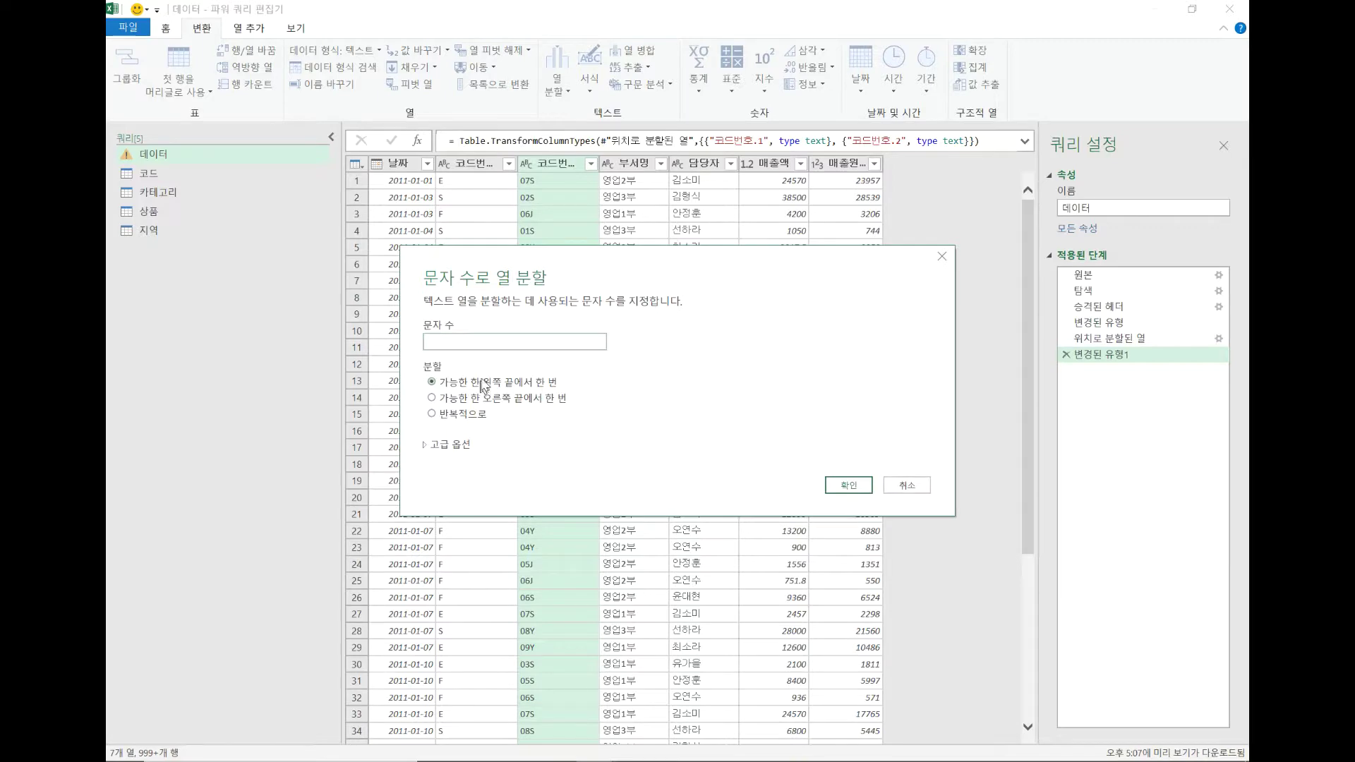
pyautogui.click(519, 341)
pyautogui.write('2')
pyautogui.click(835, 487)
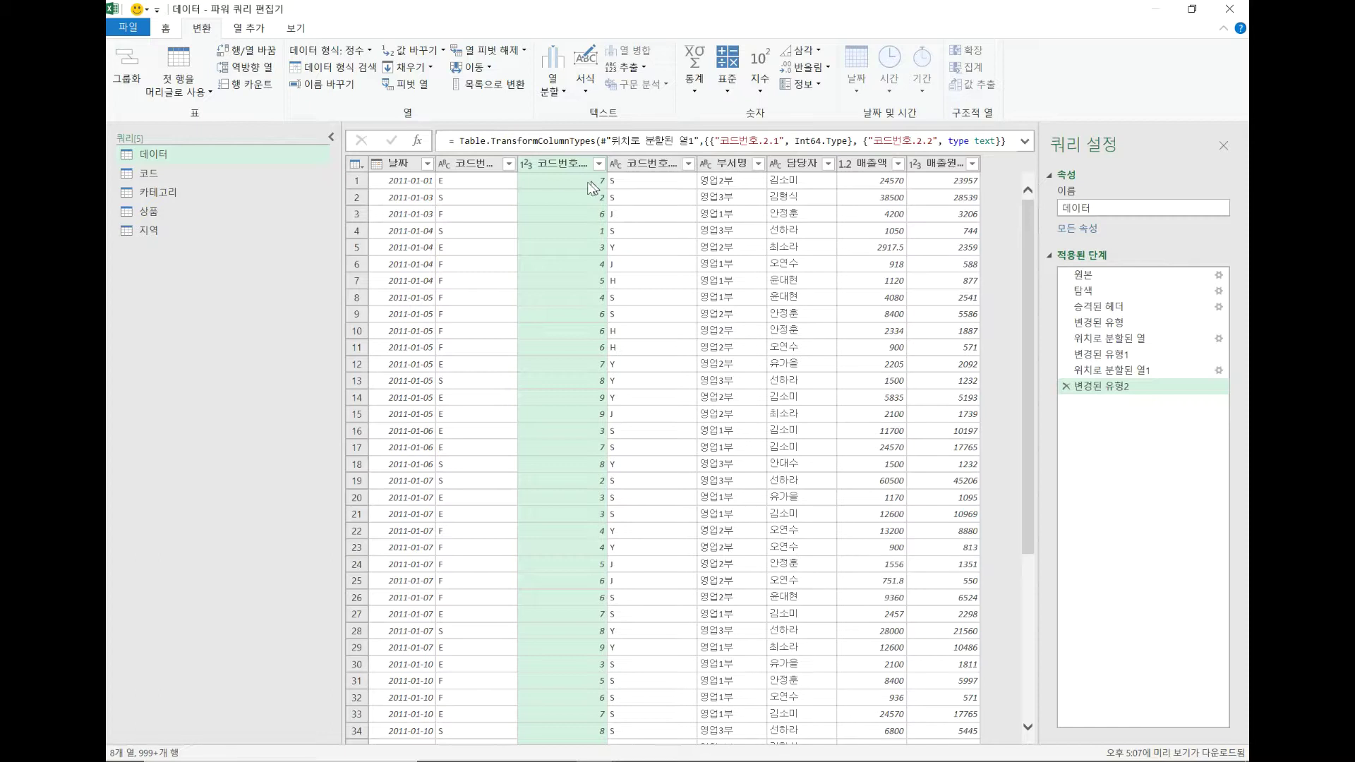
# Step: Compare the split code columns in 데이터 with the 코드번호 columns of the 지역, 상품 and 카테고리 queries
pyautogui.click(151, 232)
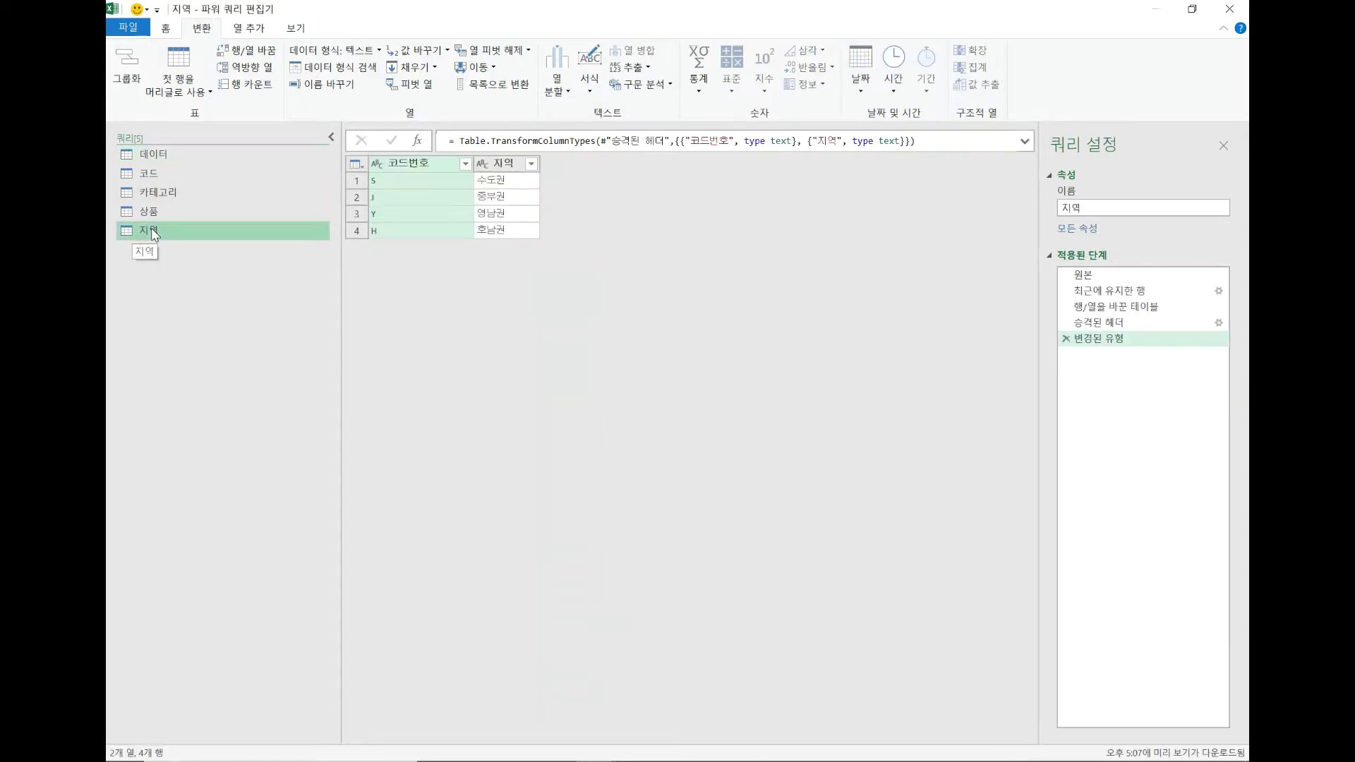
pyautogui.click(158, 221)
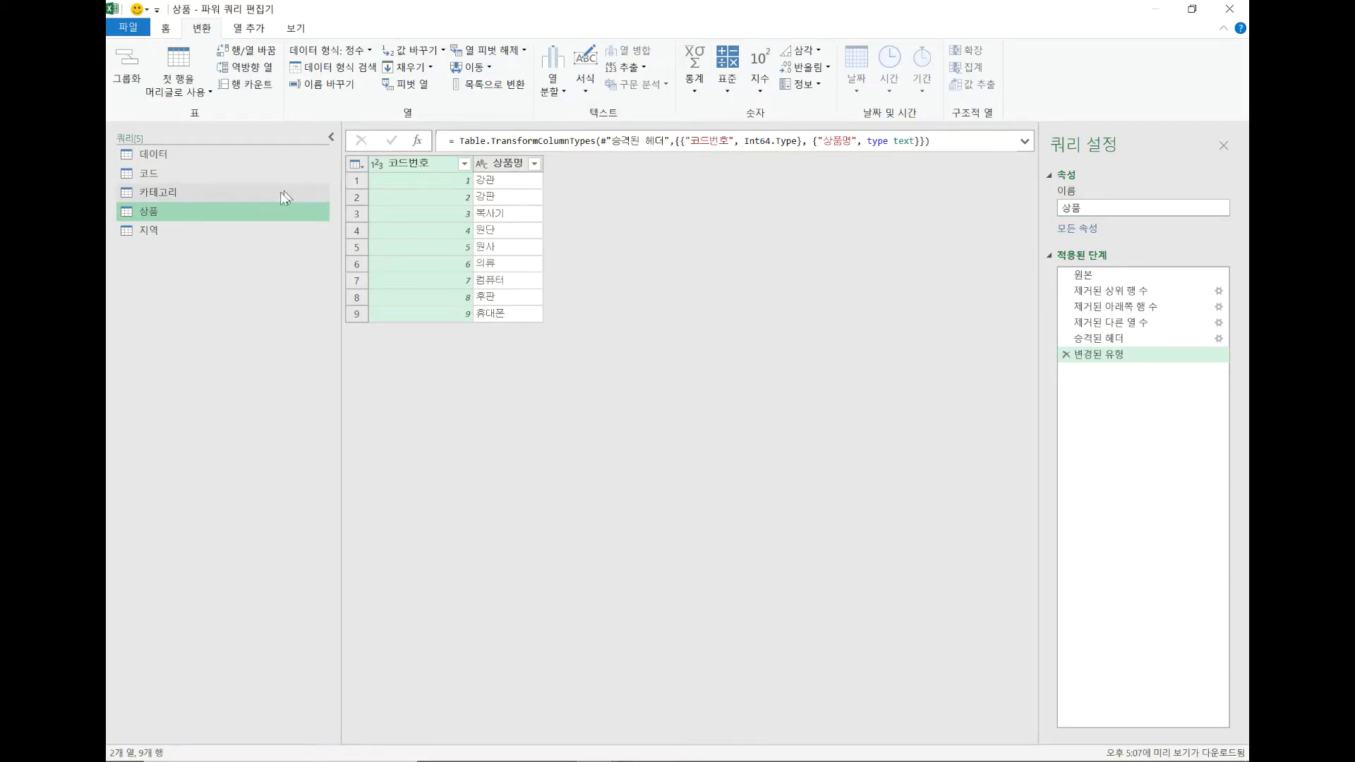
pyautogui.click(172, 156)
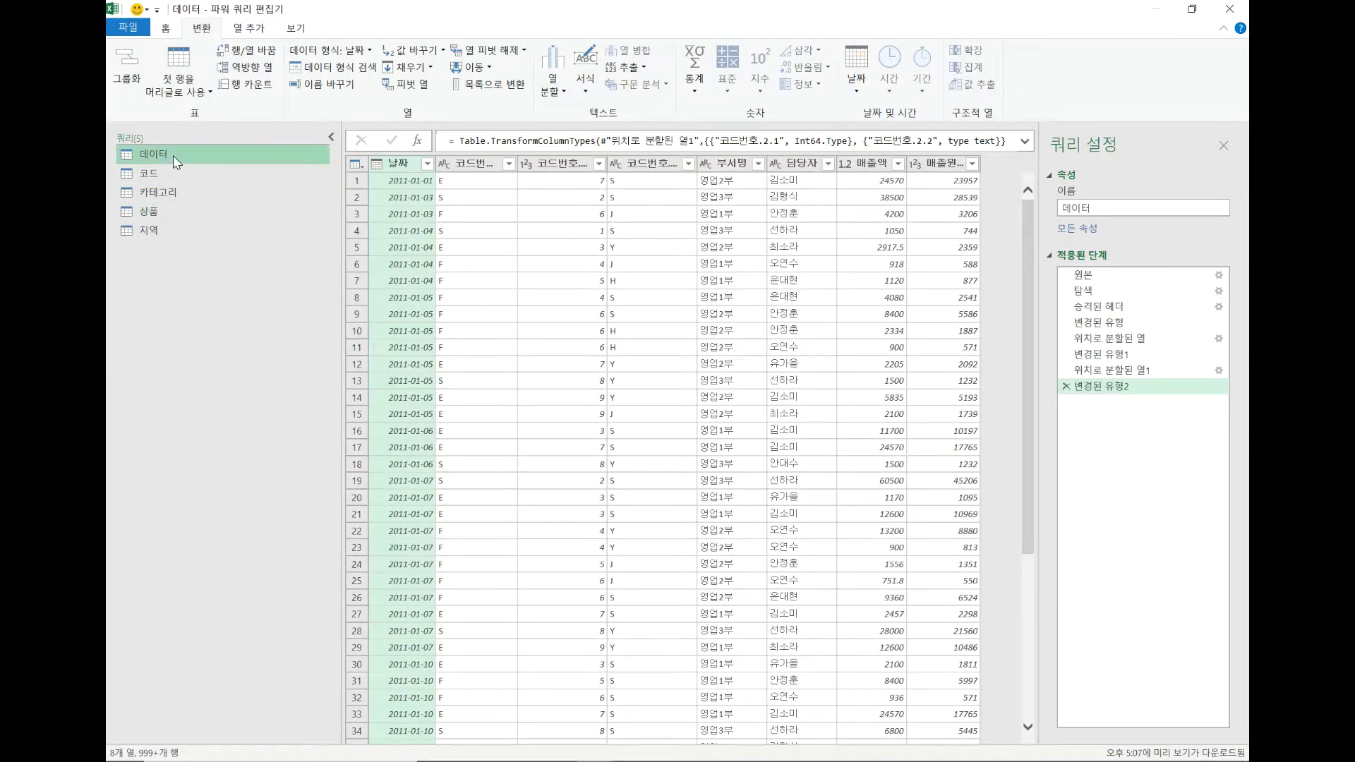
pyautogui.click(489, 168)
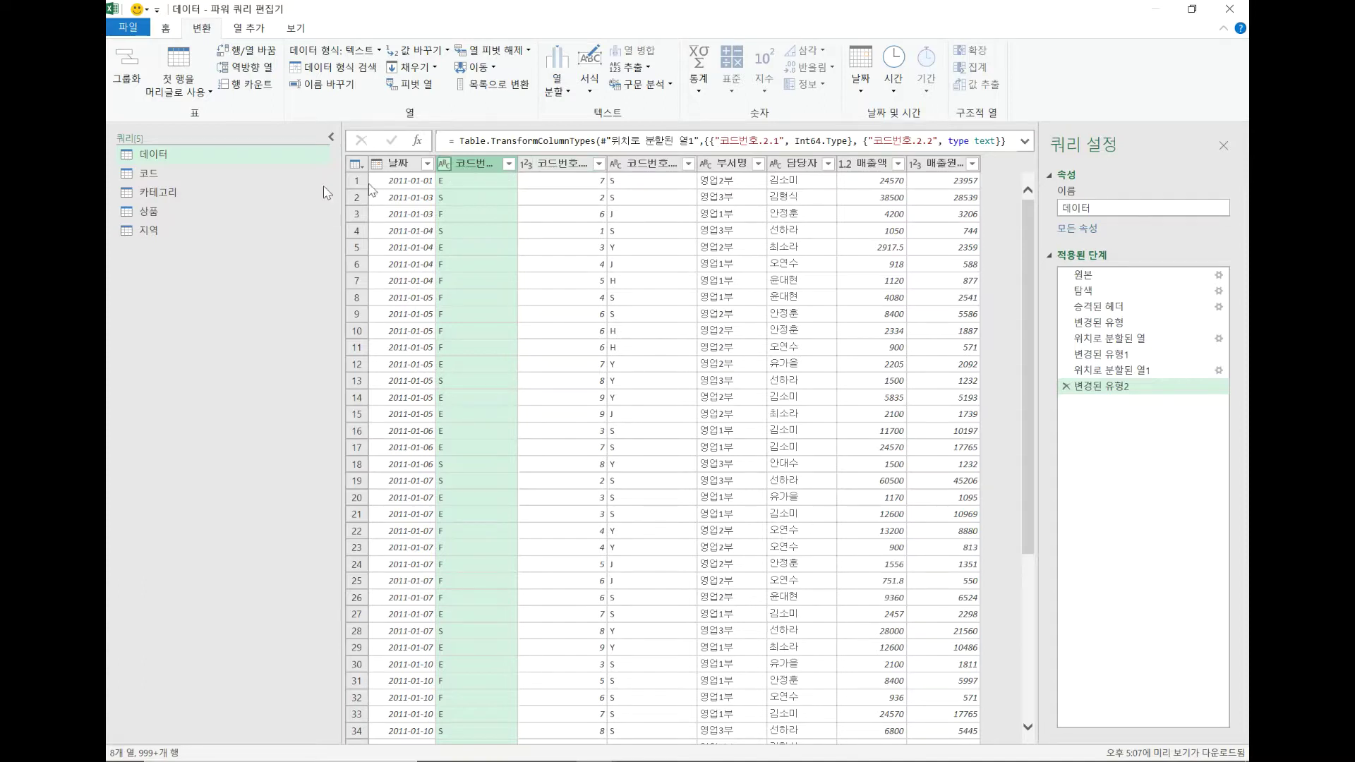
pyautogui.click(226, 192)
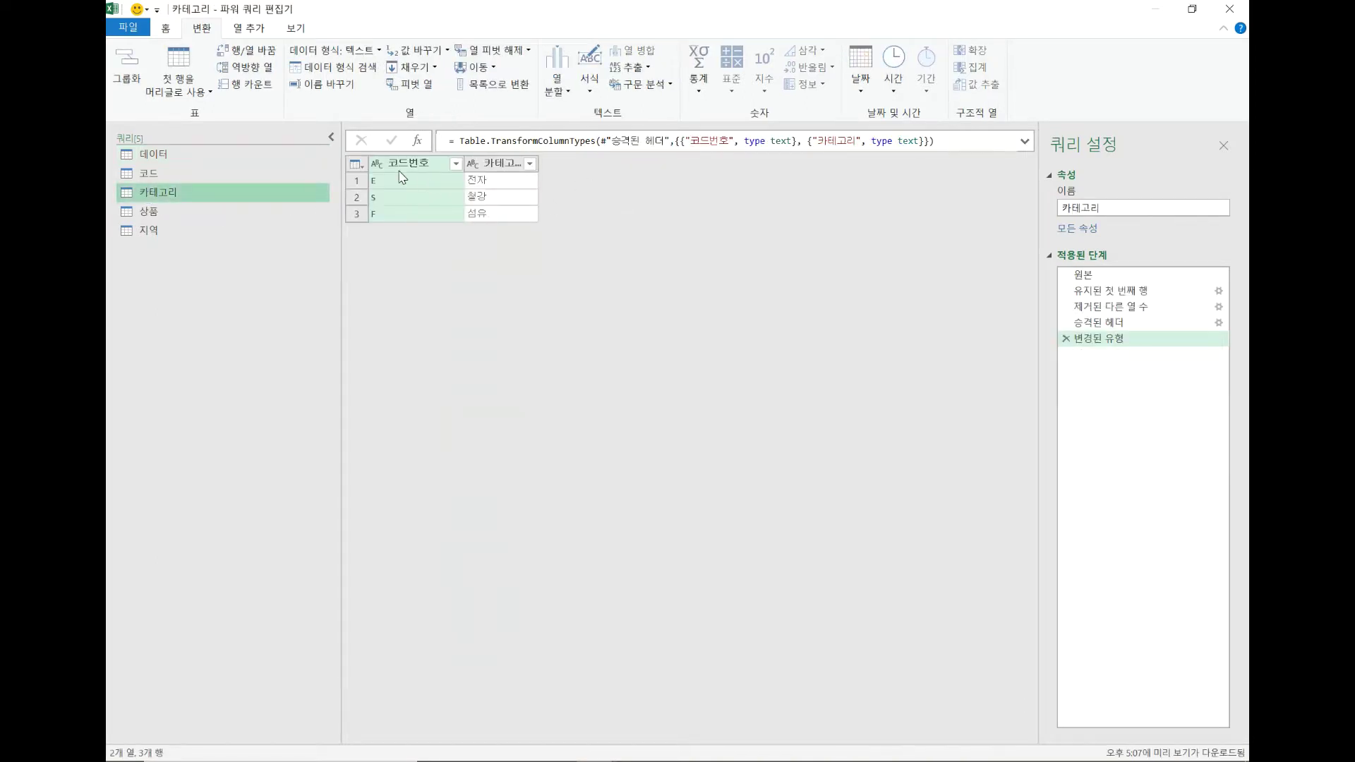
pyautogui.click(190, 154)
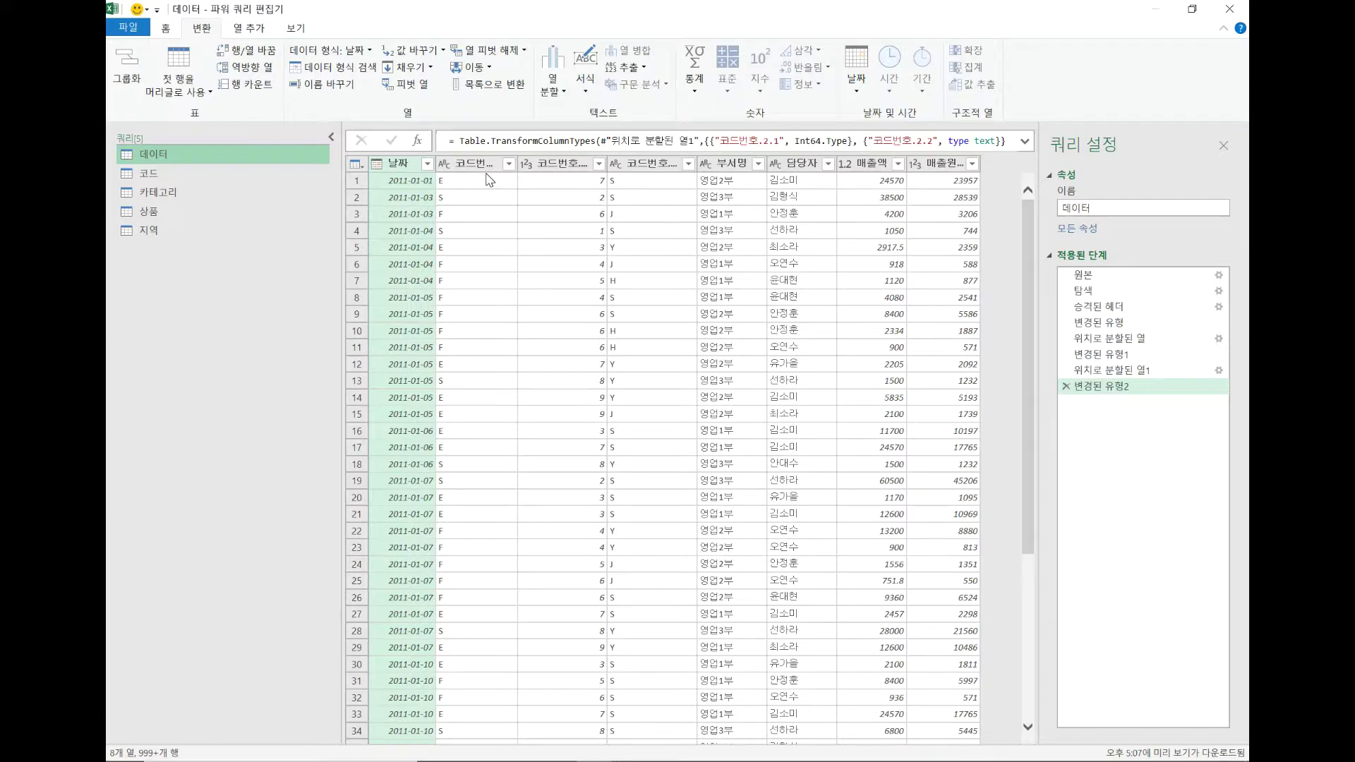
pyautogui.click(544, 167)
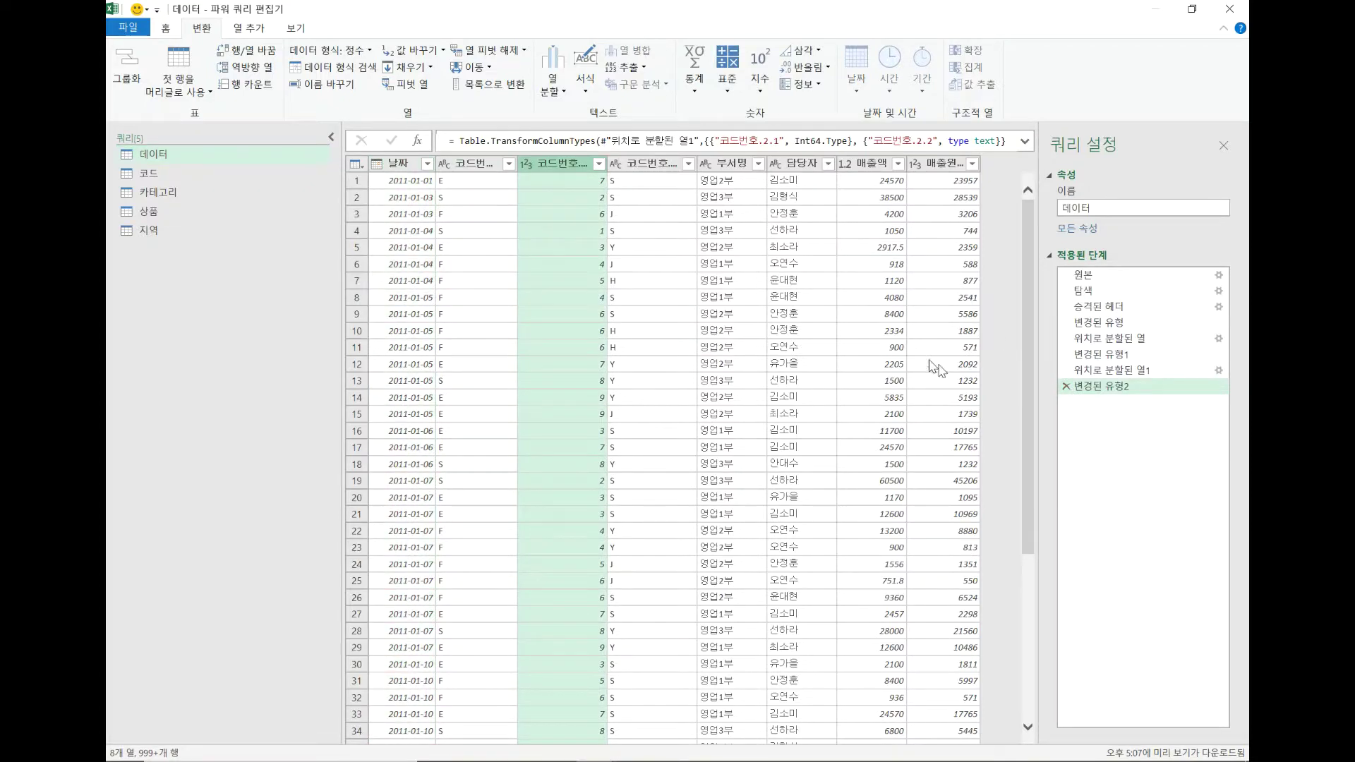
# Step: Delete the final type-change step from both the 데이터 and 상품 queries to keep the product codes as two-digit text
pyautogui.click(1066, 387)
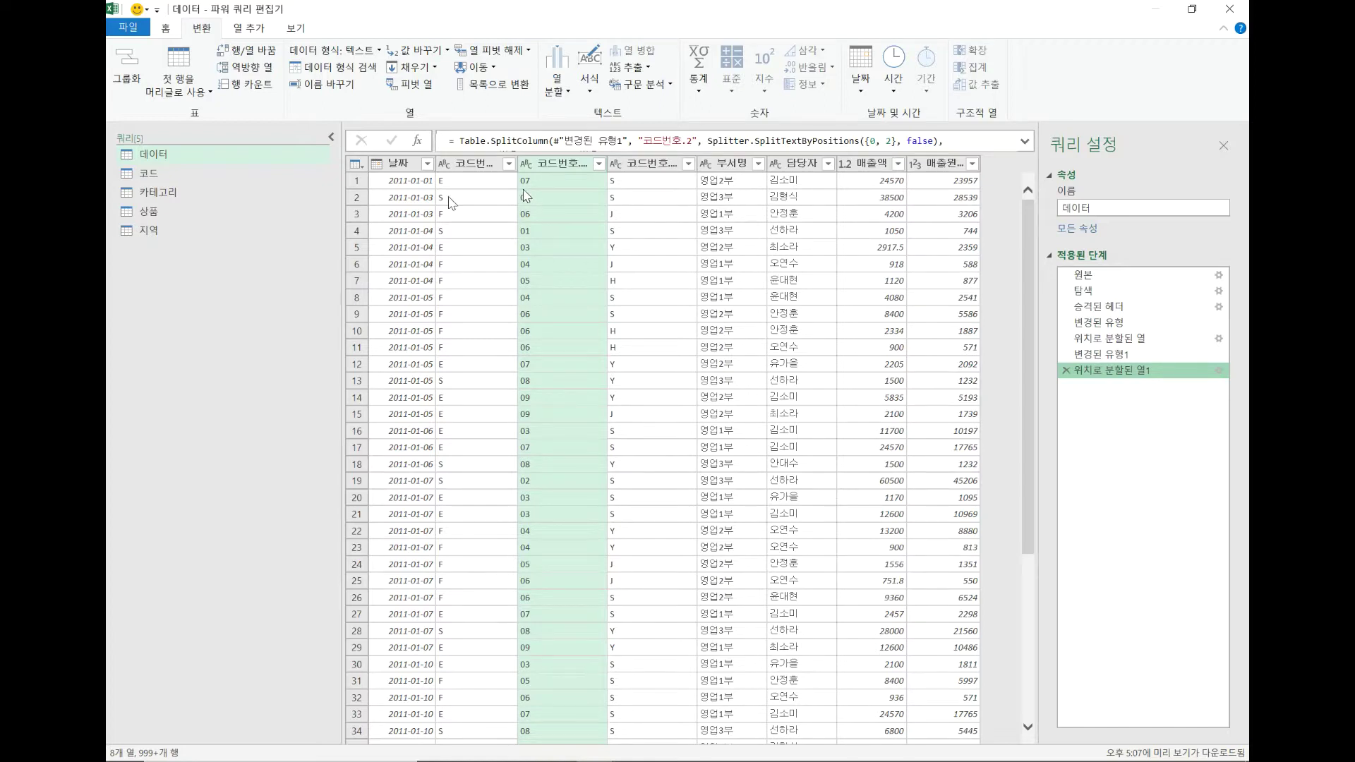
pyautogui.click(167, 207)
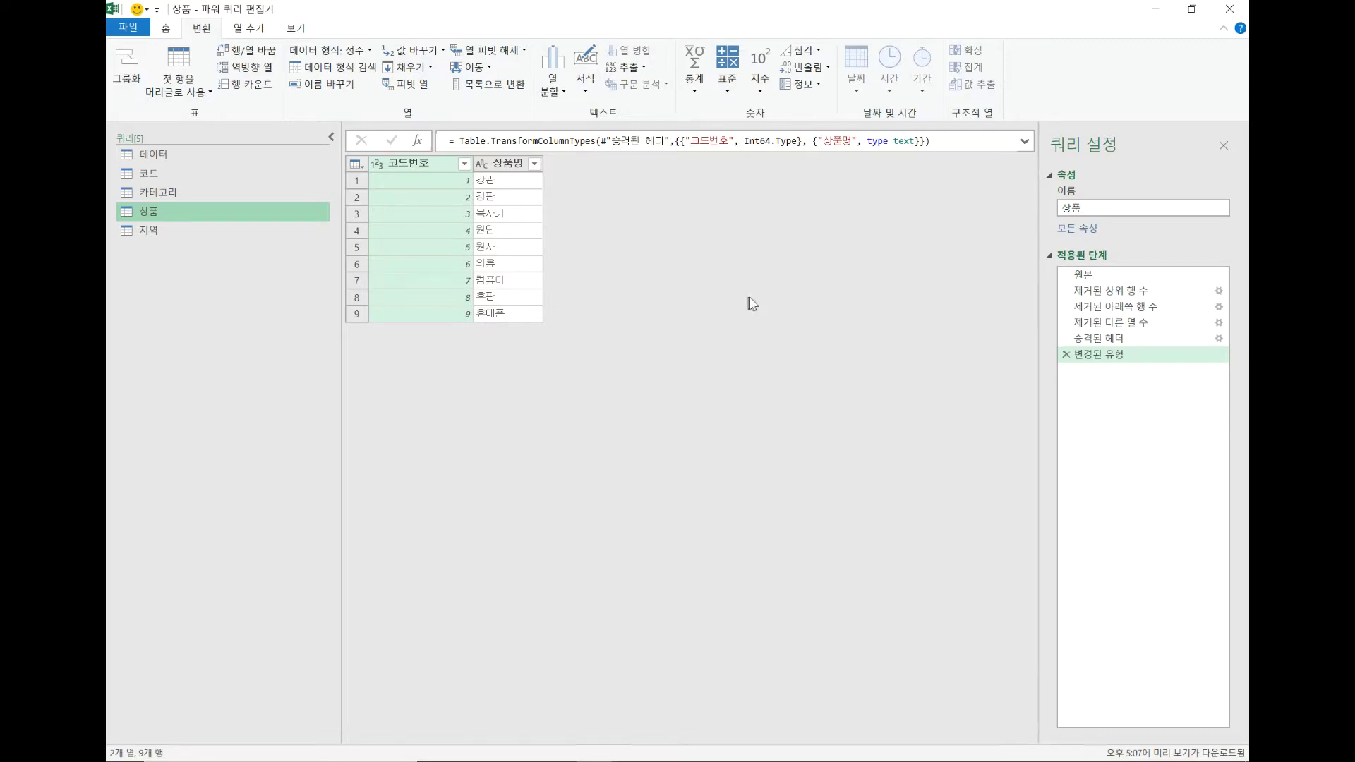
pyautogui.click(1067, 354)
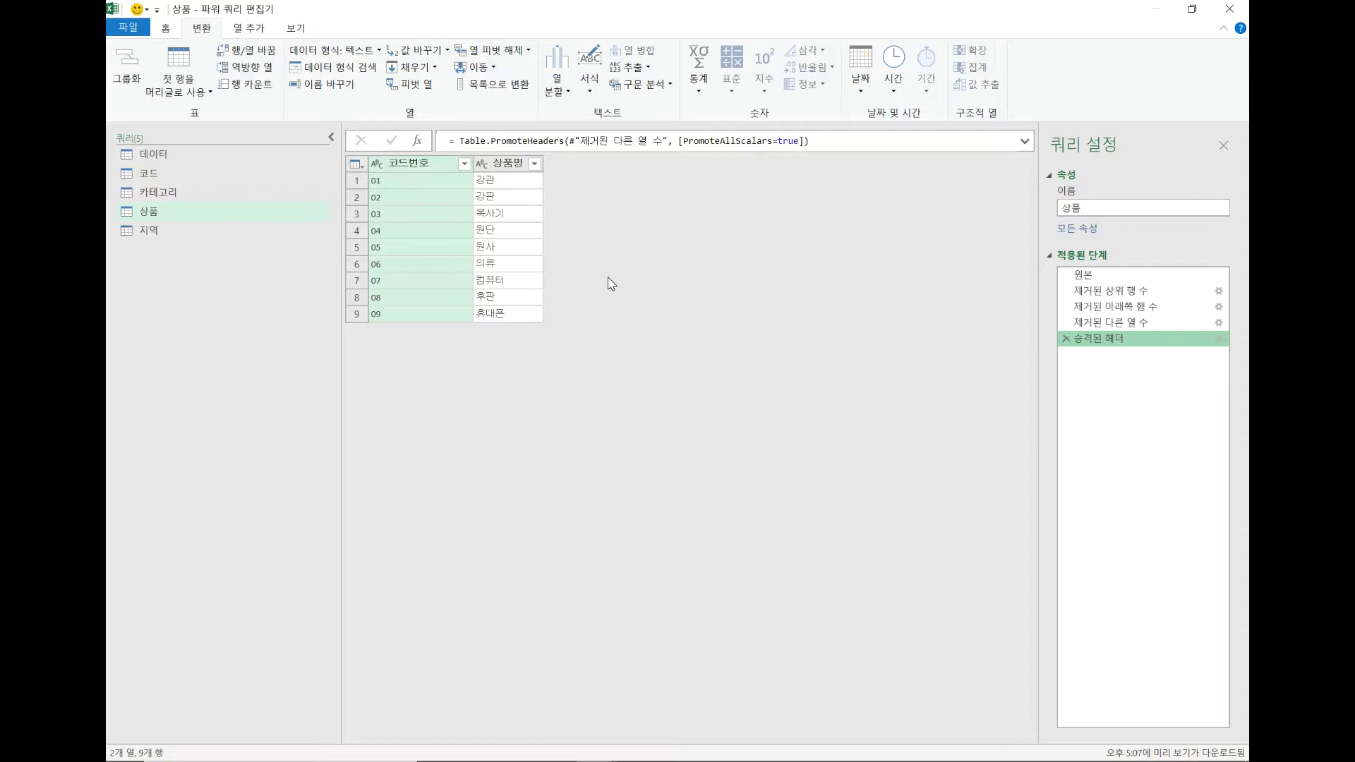
# Step: Delete both column-split steps and the type change between them from the 데이터 query, restoring the single 코드번호 column
pyautogui.click(184, 154)
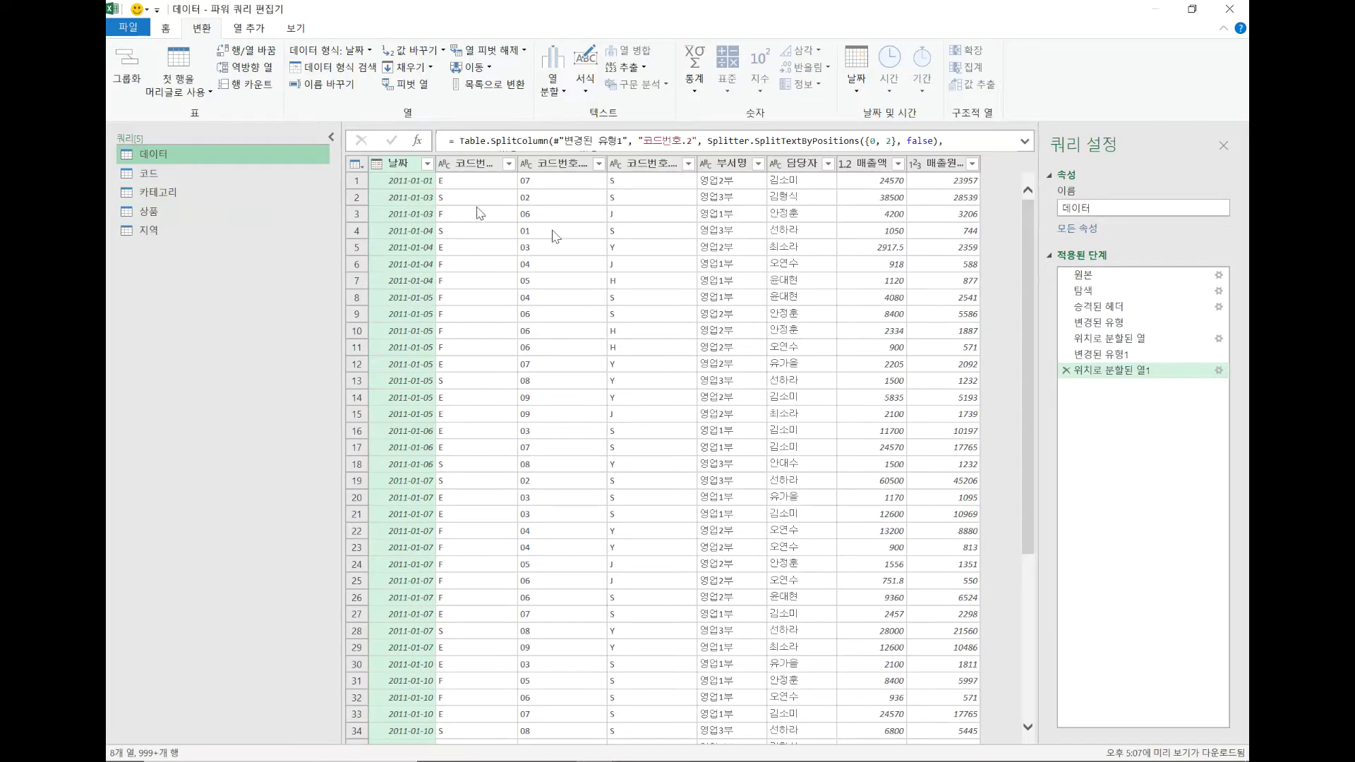
pyautogui.click(1067, 370)
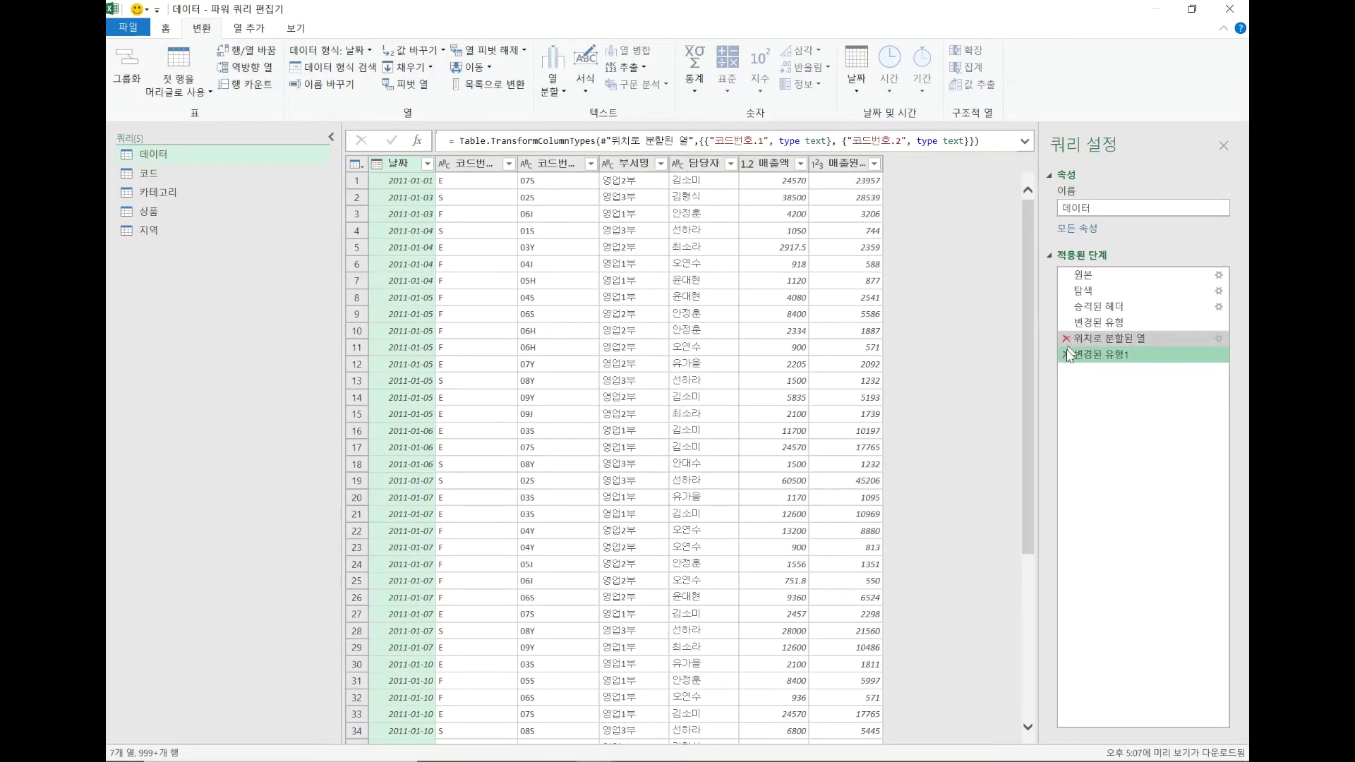
pyautogui.click(1065, 355)
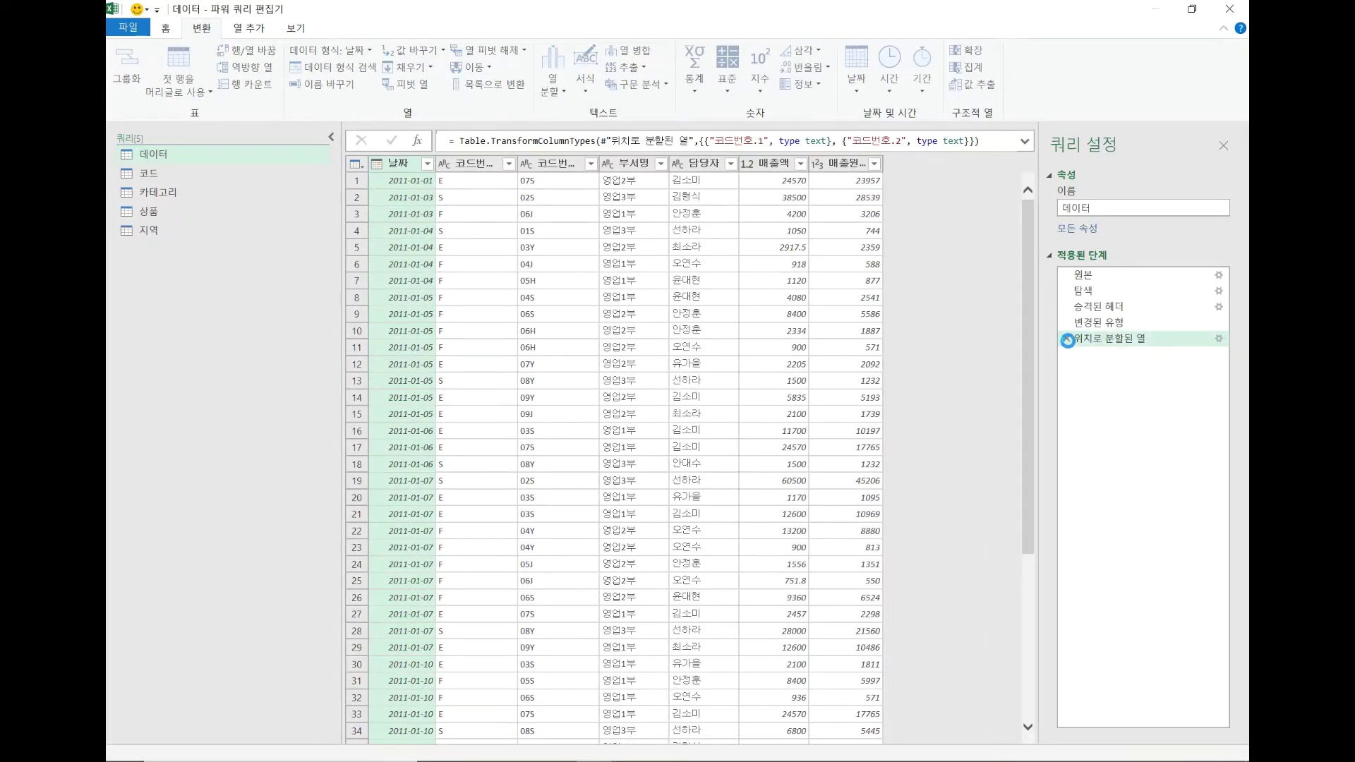
pyautogui.click(1066, 339)
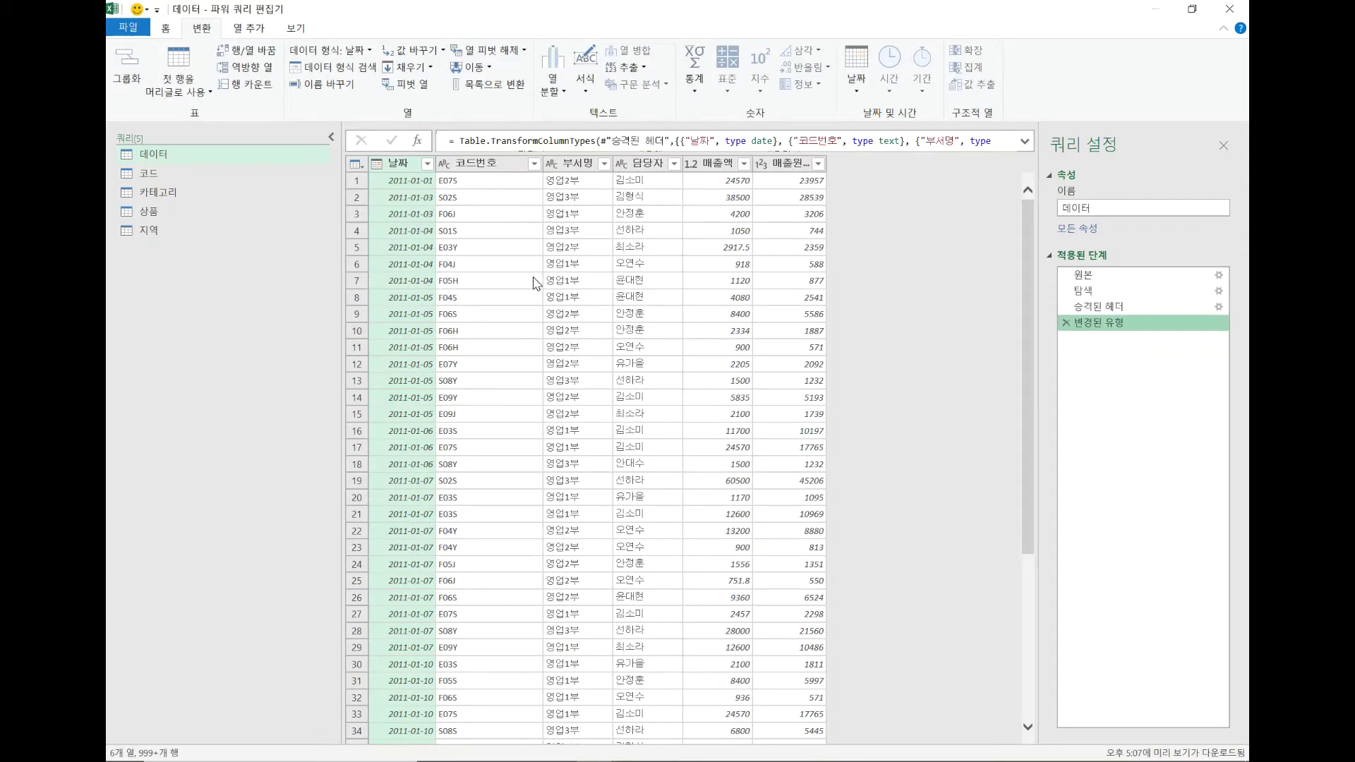
# Step: Try extracting only the first 1 character of the 코드번호 column in place, and delete that extraction step
pyautogui.click(496, 164)
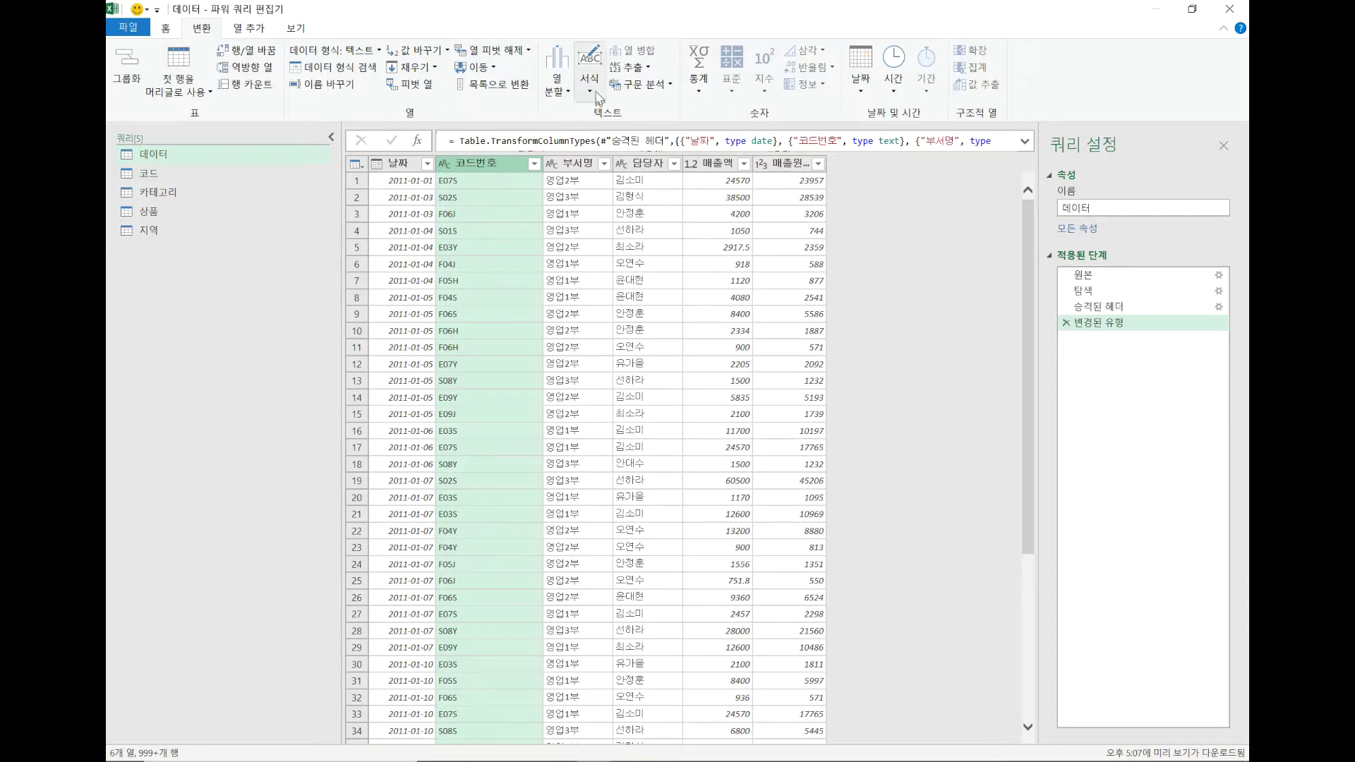
pyautogui.click(643, 70)
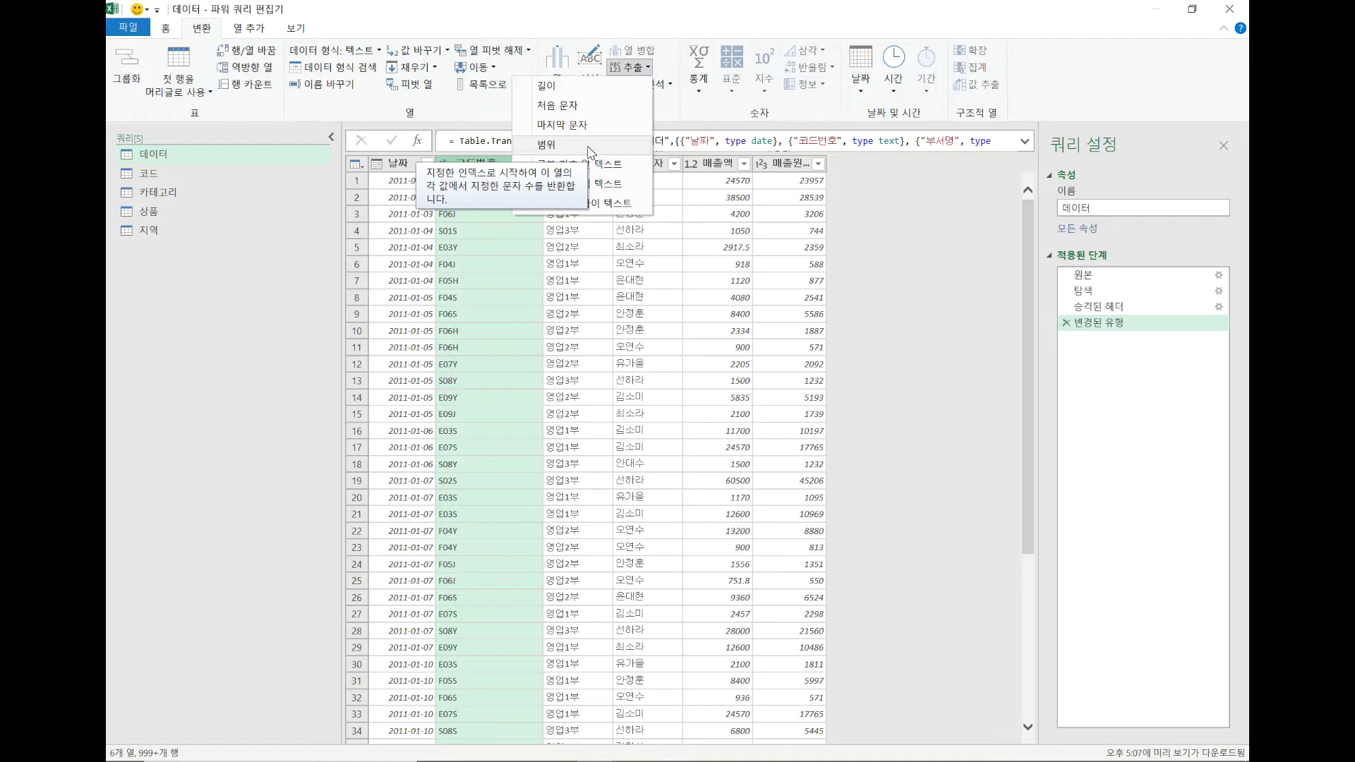
pyautogui.click(497, 212)
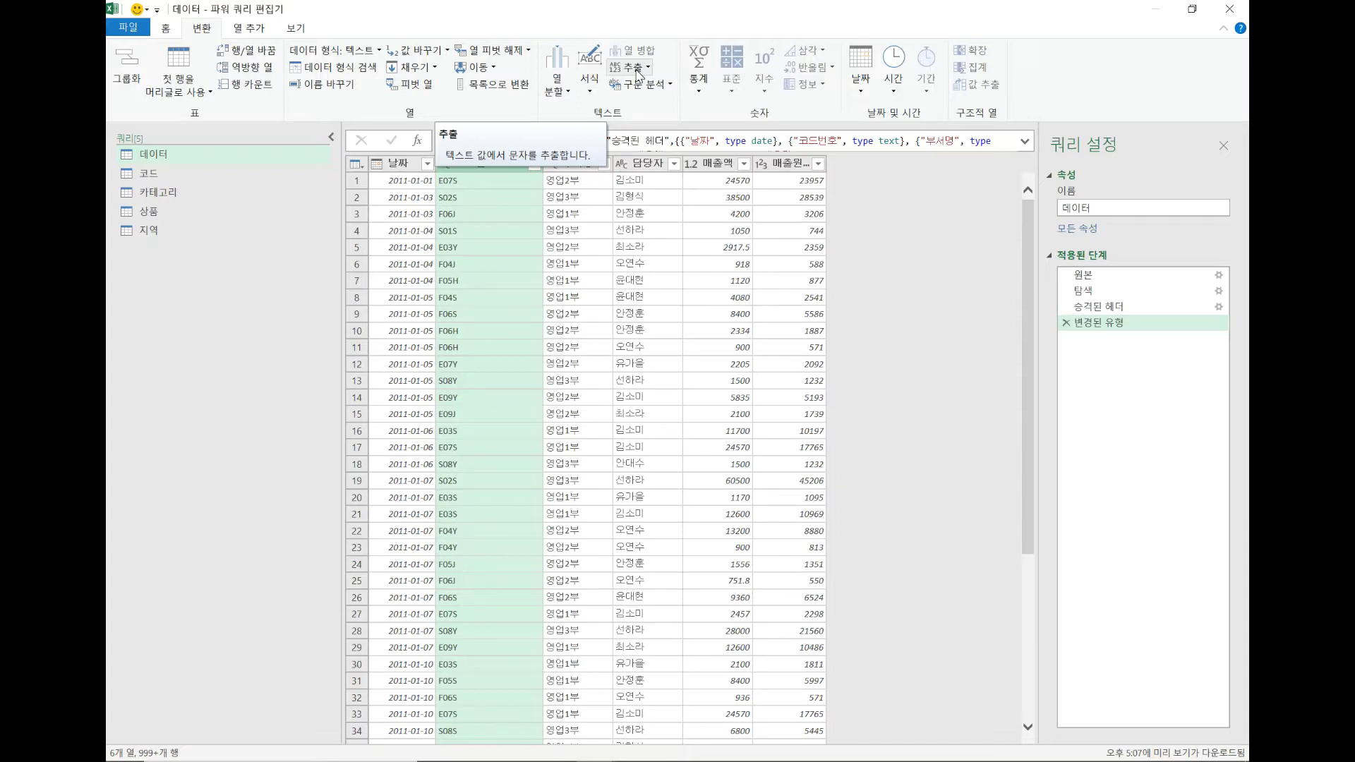
pyautogui.click(638, 69)
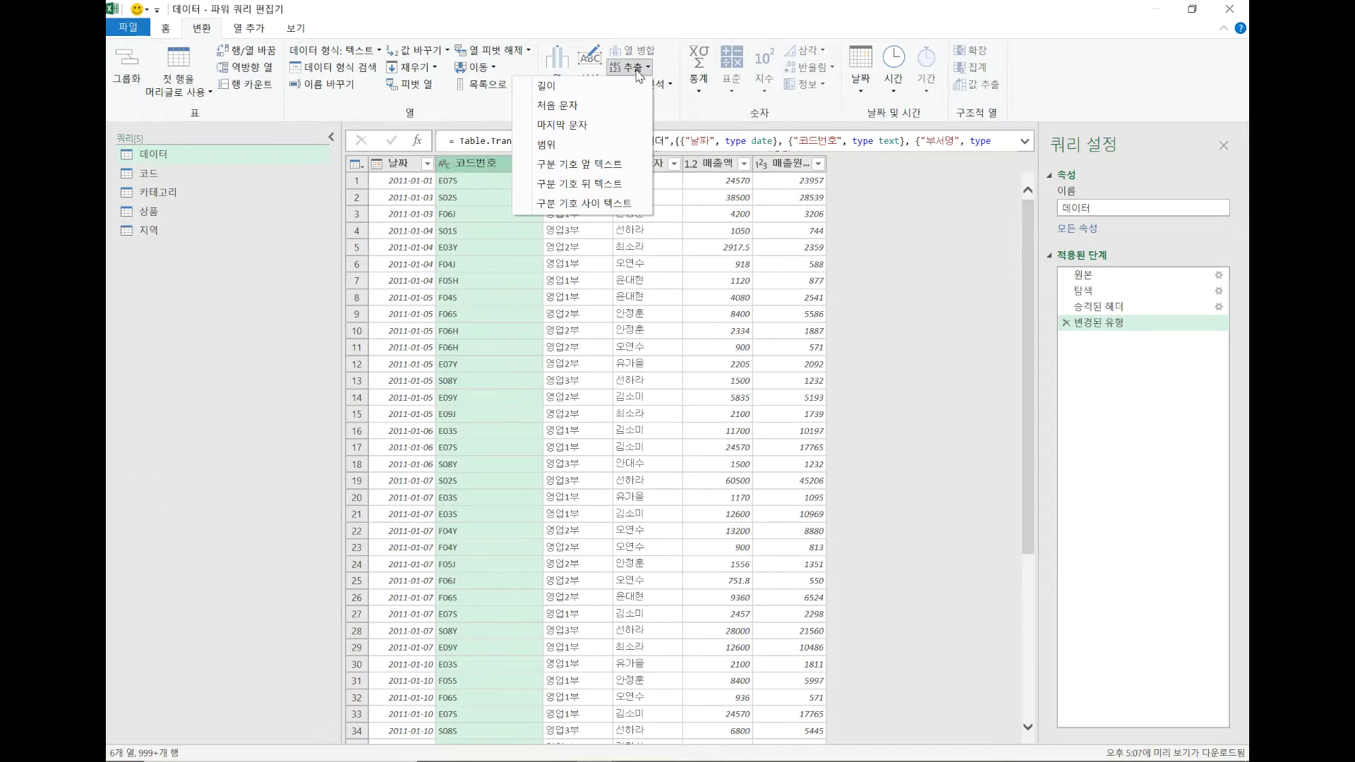
pyautogui.click(596, 112)
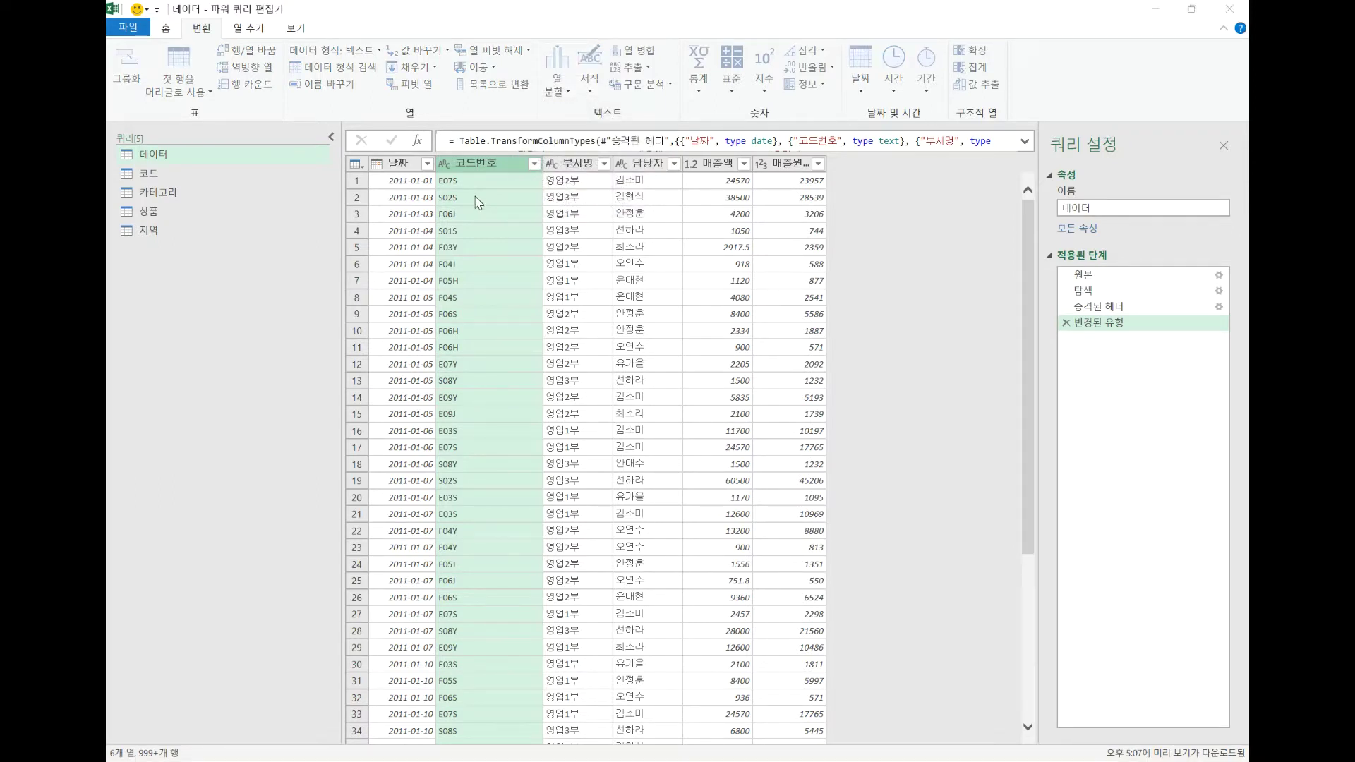
pyautogui.write('1')
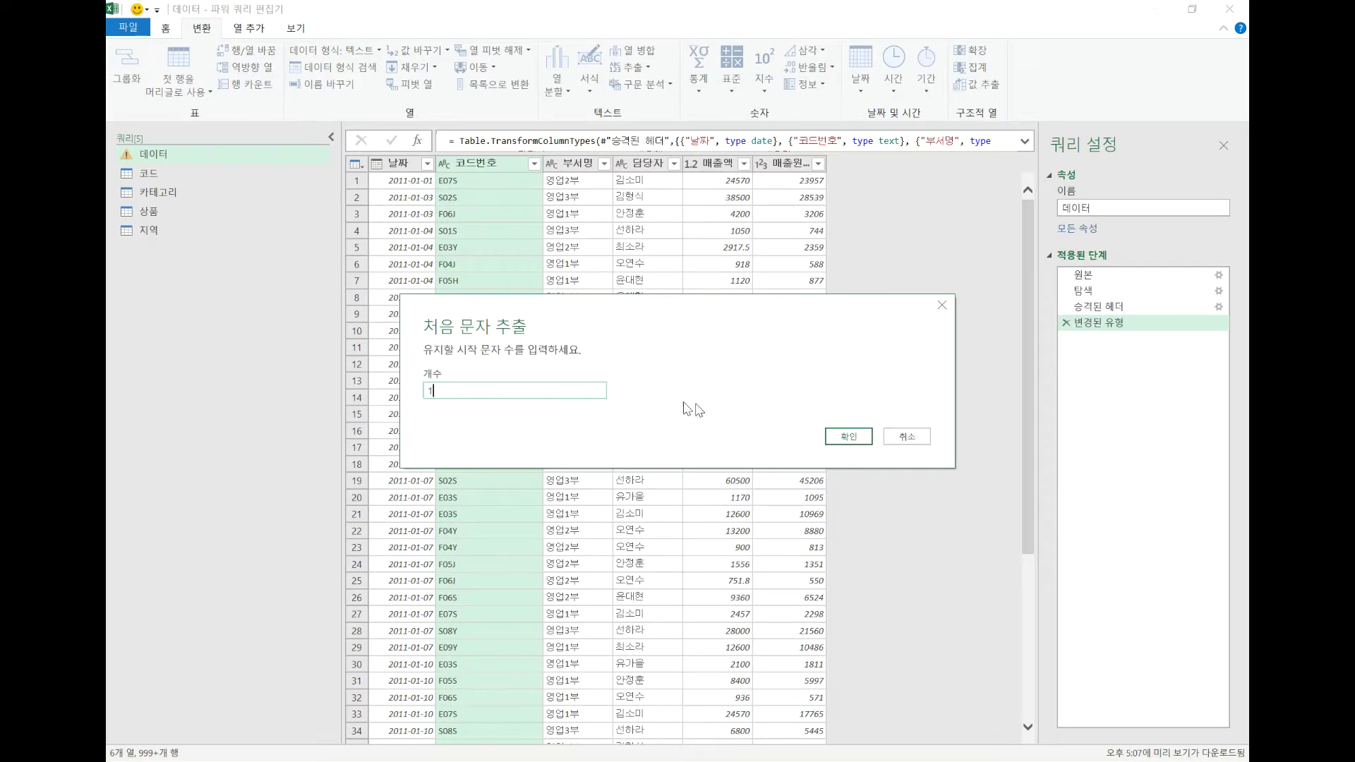
pyautogui.click(852, 438)
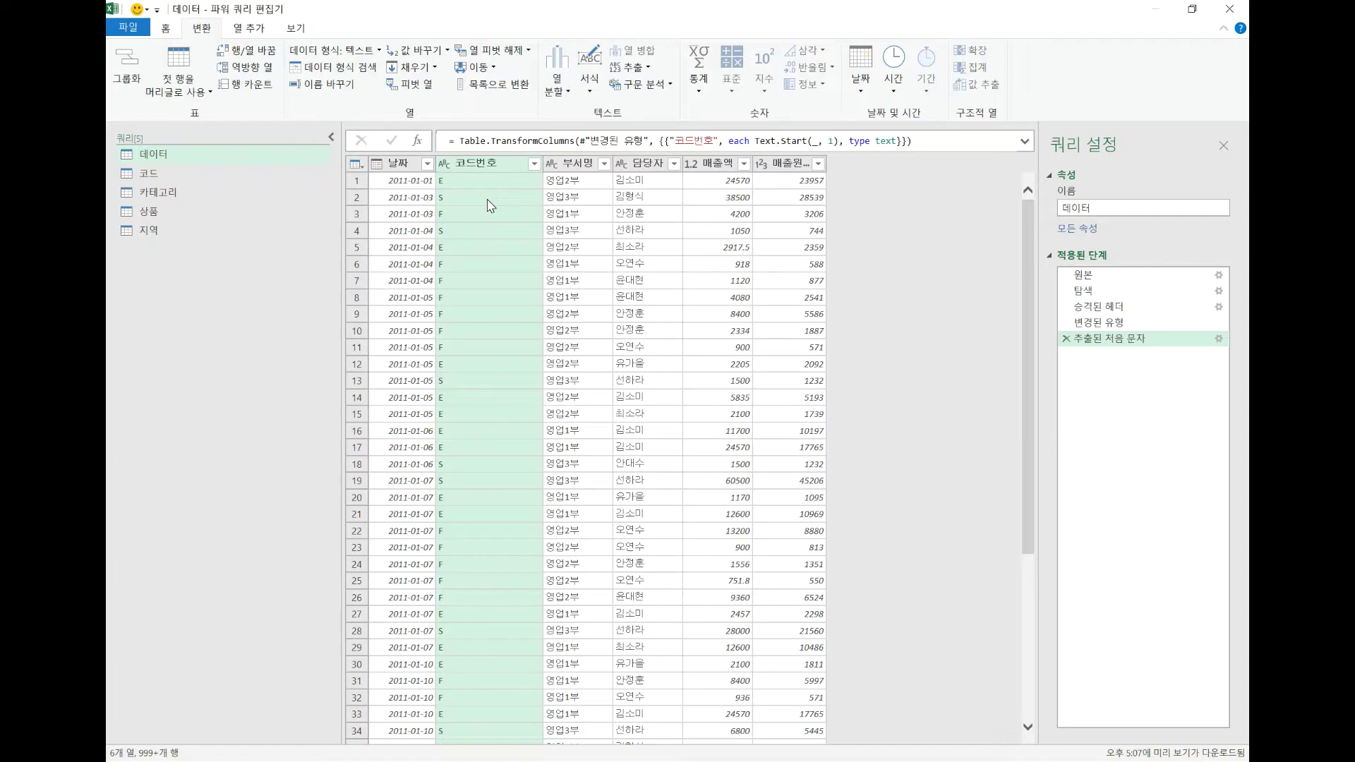
pyautogui.click(1067, 340)
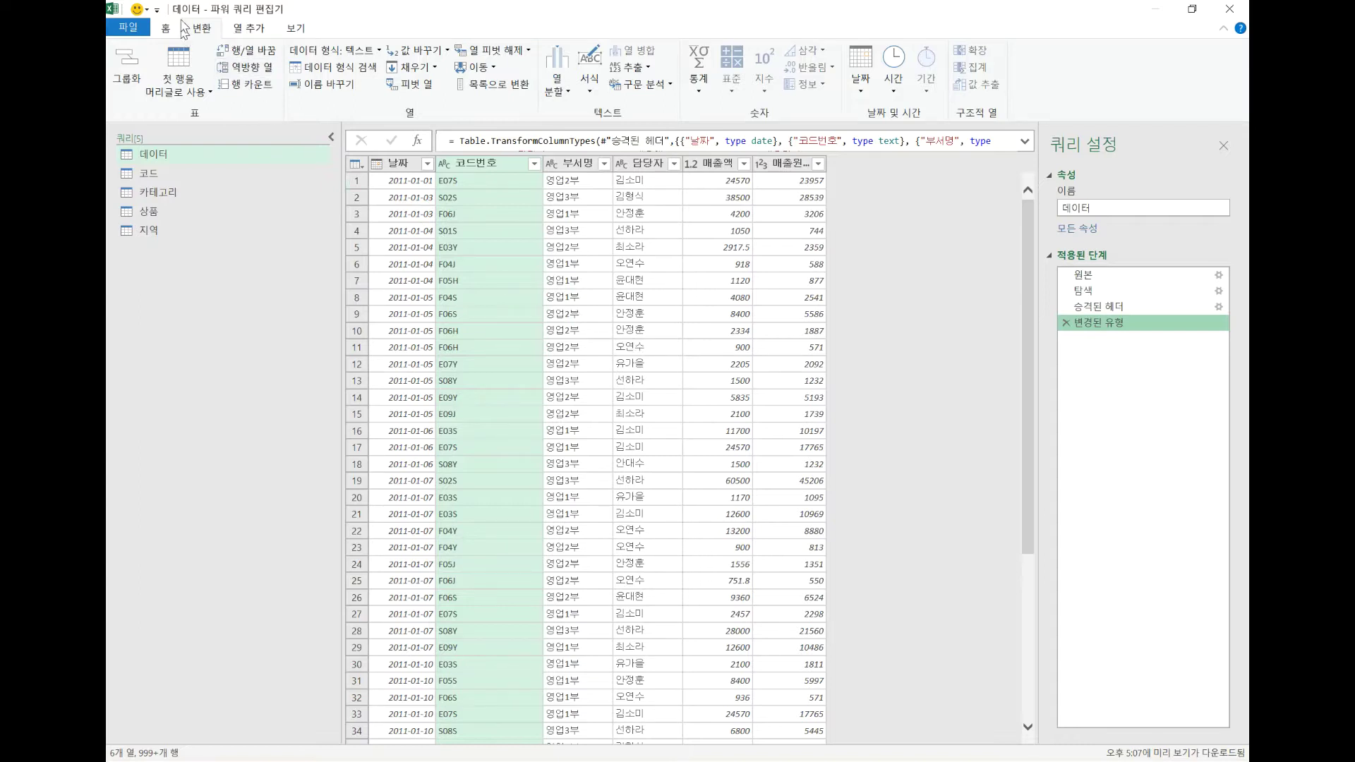
# Step: Add a new column to the 데이터 query containing the first 1 character of 코드번호
pyautogui.click(256, 31)
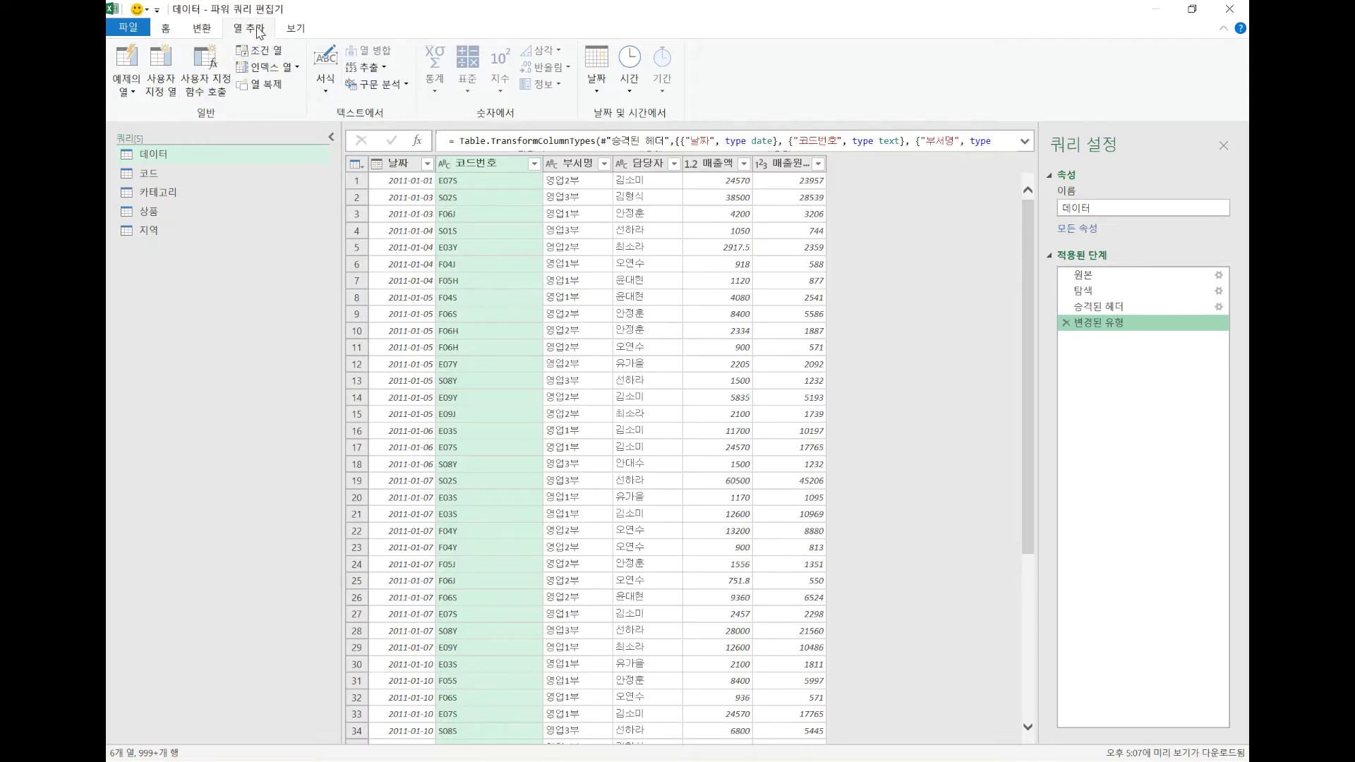
pyautogui.click(381, 70)
pyautogui.click(353, 110)
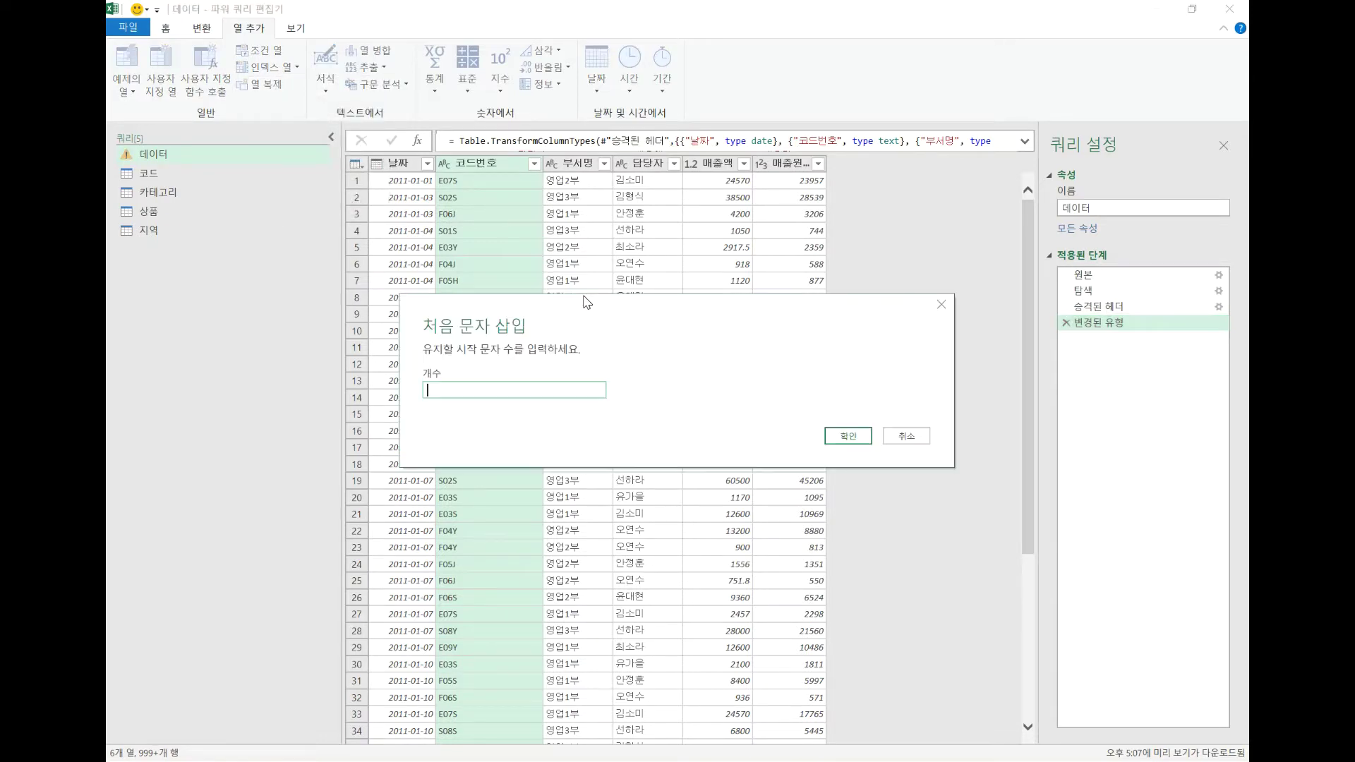
pyautogui.write('1')
pyautogui.click(849, 437)
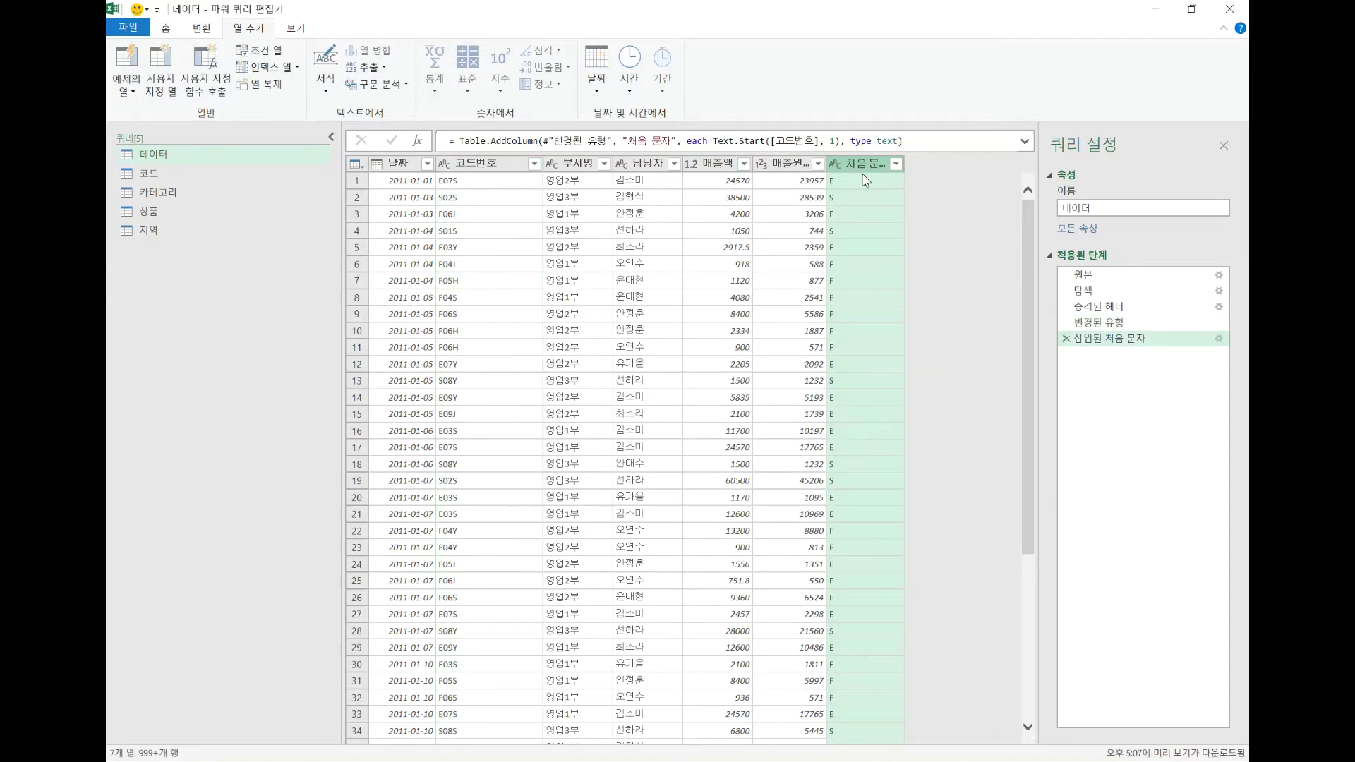
# Step: Add a new column extracting a text range from 코드번호 with start index 1 and 2 characters
pyautogui.click(518, 172)
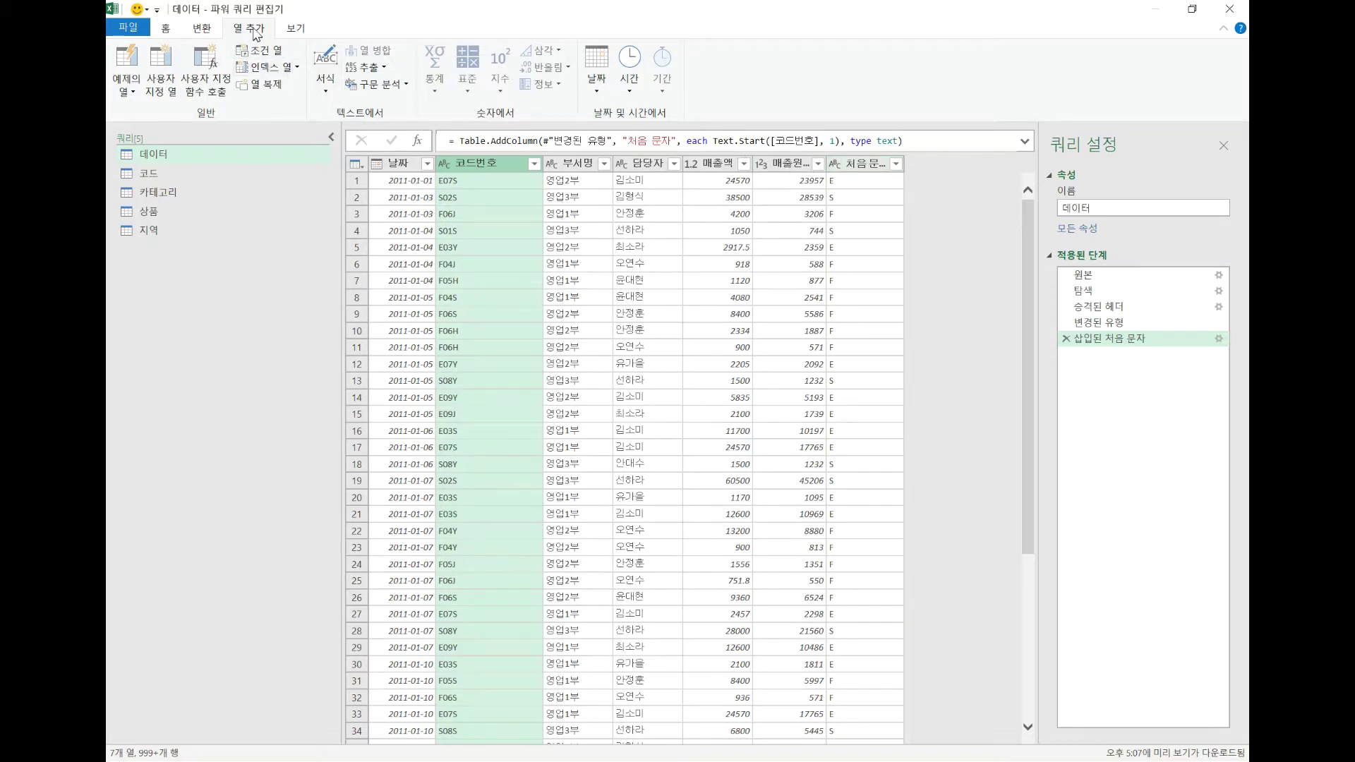
pyautogui.click(385, 71)
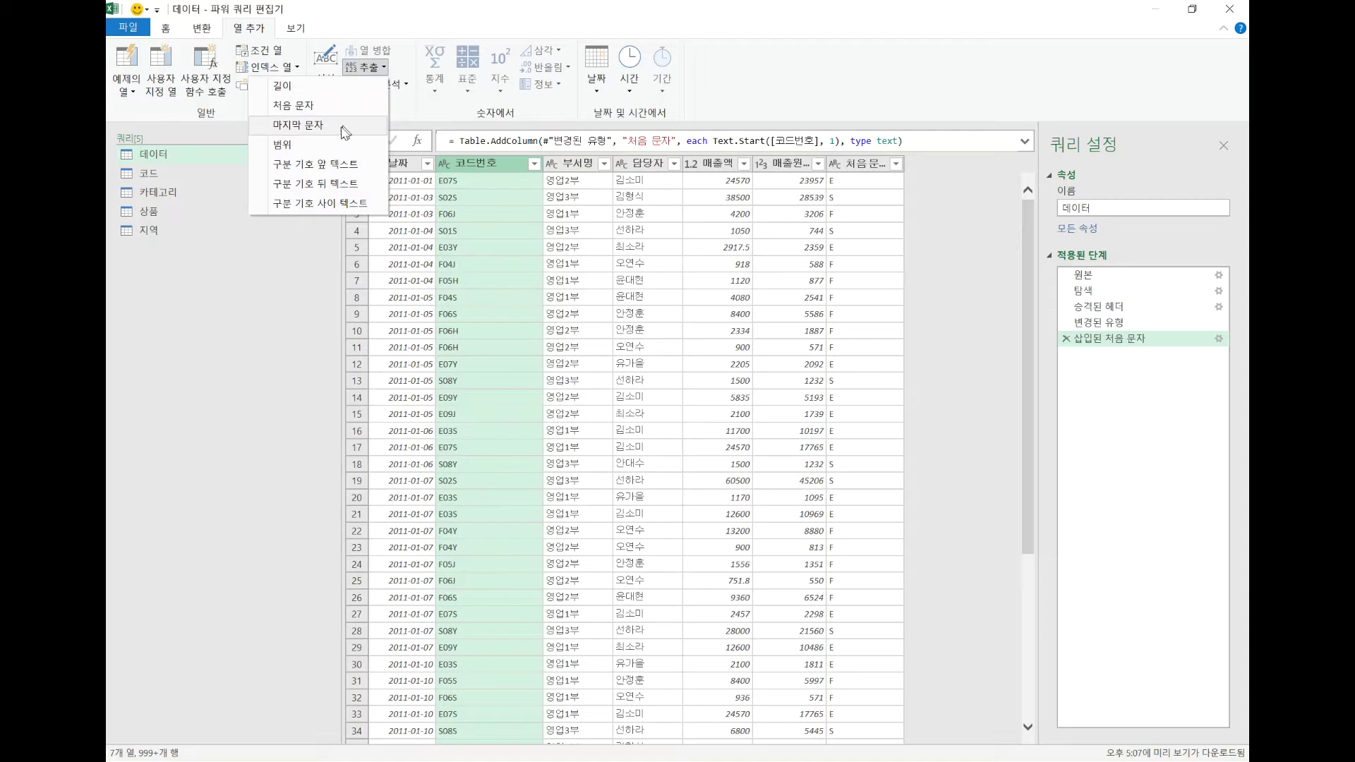
pyautogui.click(329, 147)
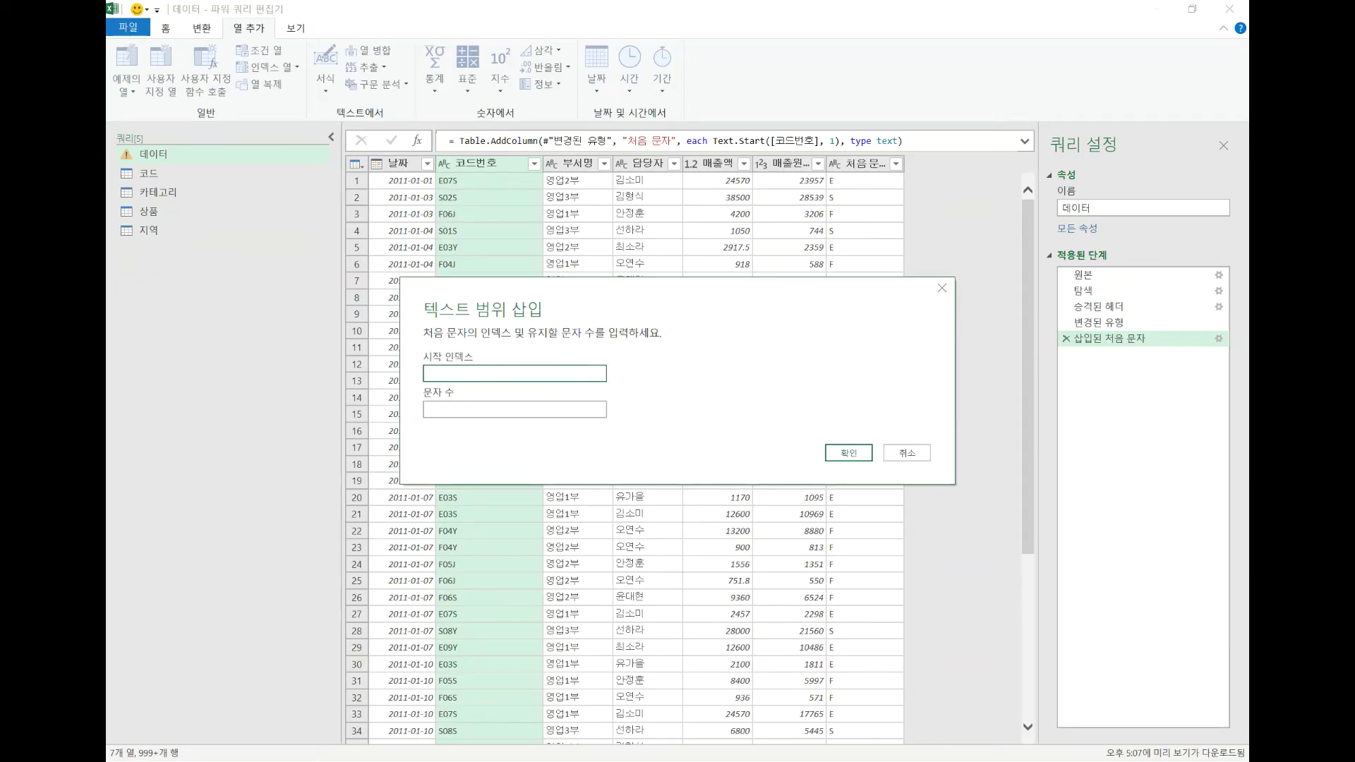
pyautogui.write('1')
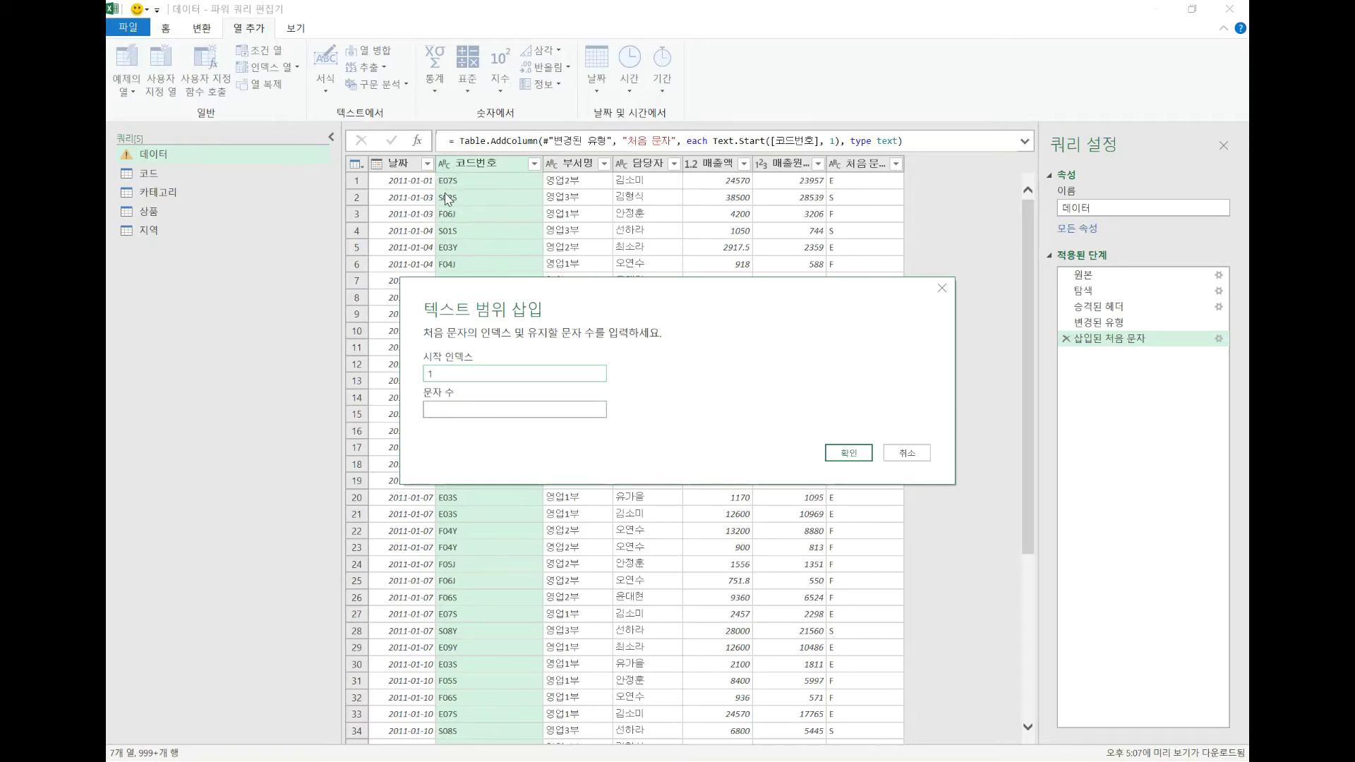
pyautogui.click(455, 409)
pyautogui.write('2')
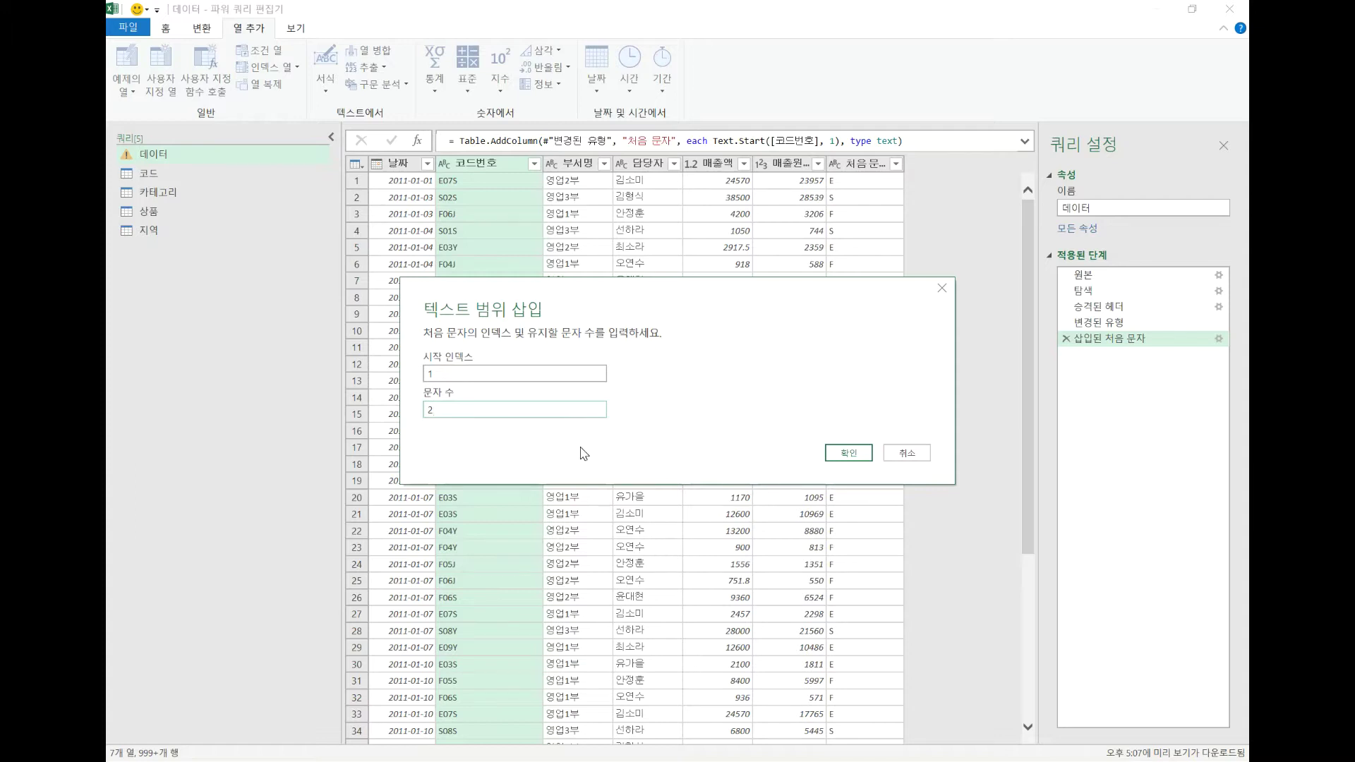
pyautogui.click(853, 456)
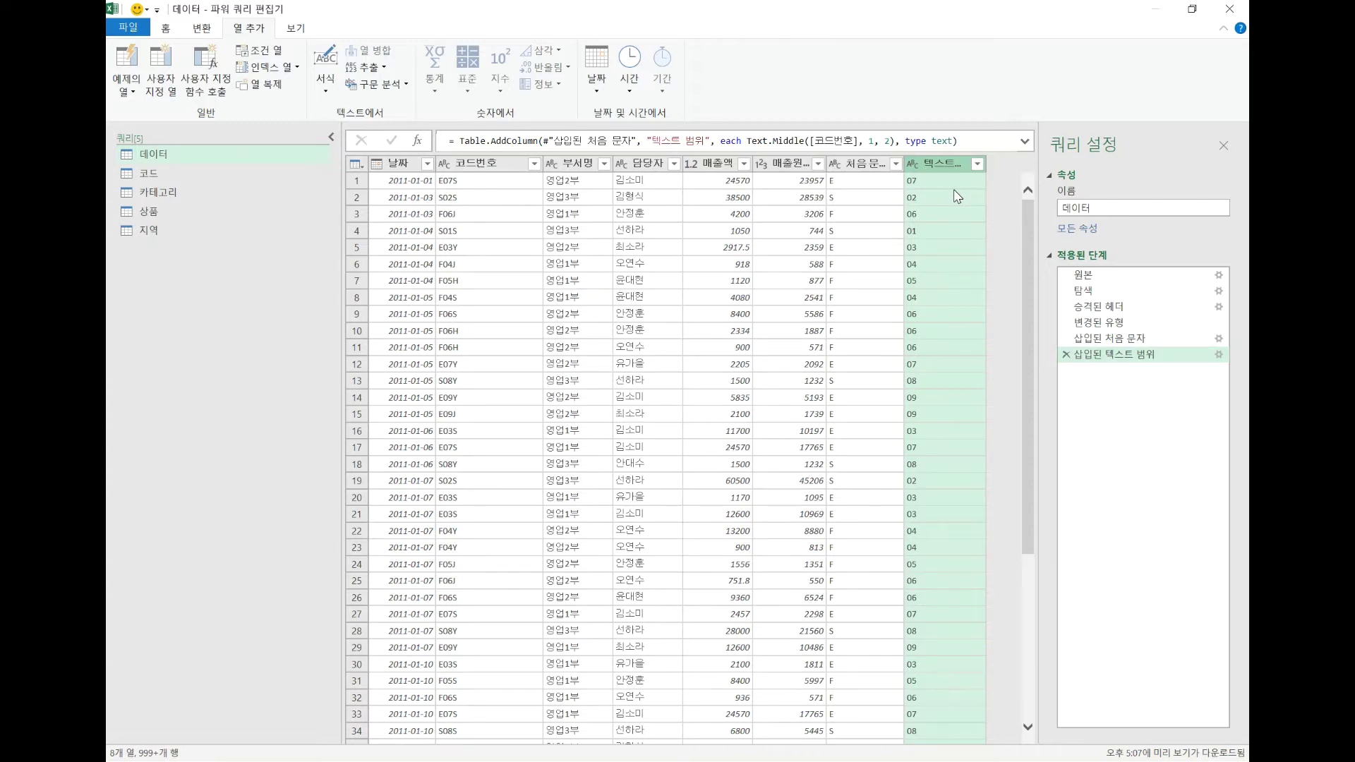
# Step: Add a new column containing the last 1 character of 코드번호
pyautogui.click(512, 176)
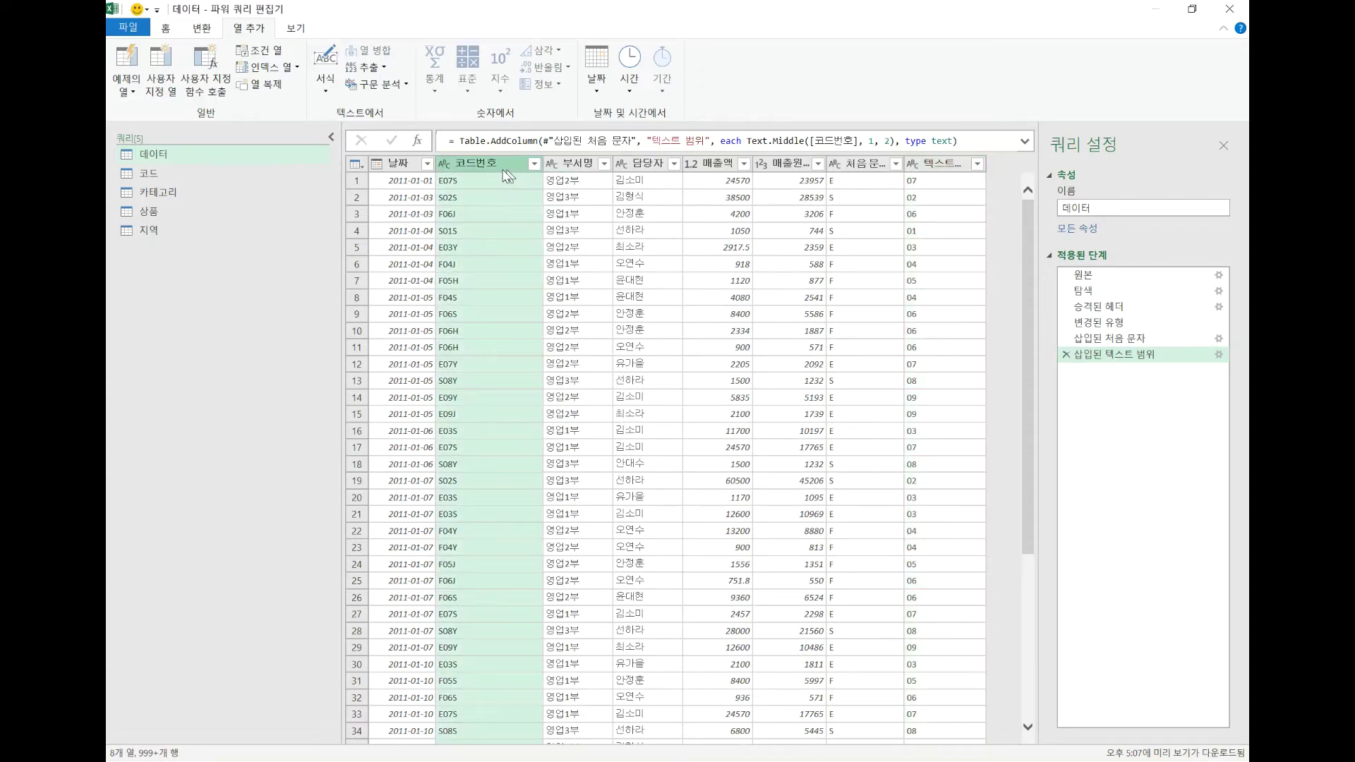
pyautogui.click(366, 67)
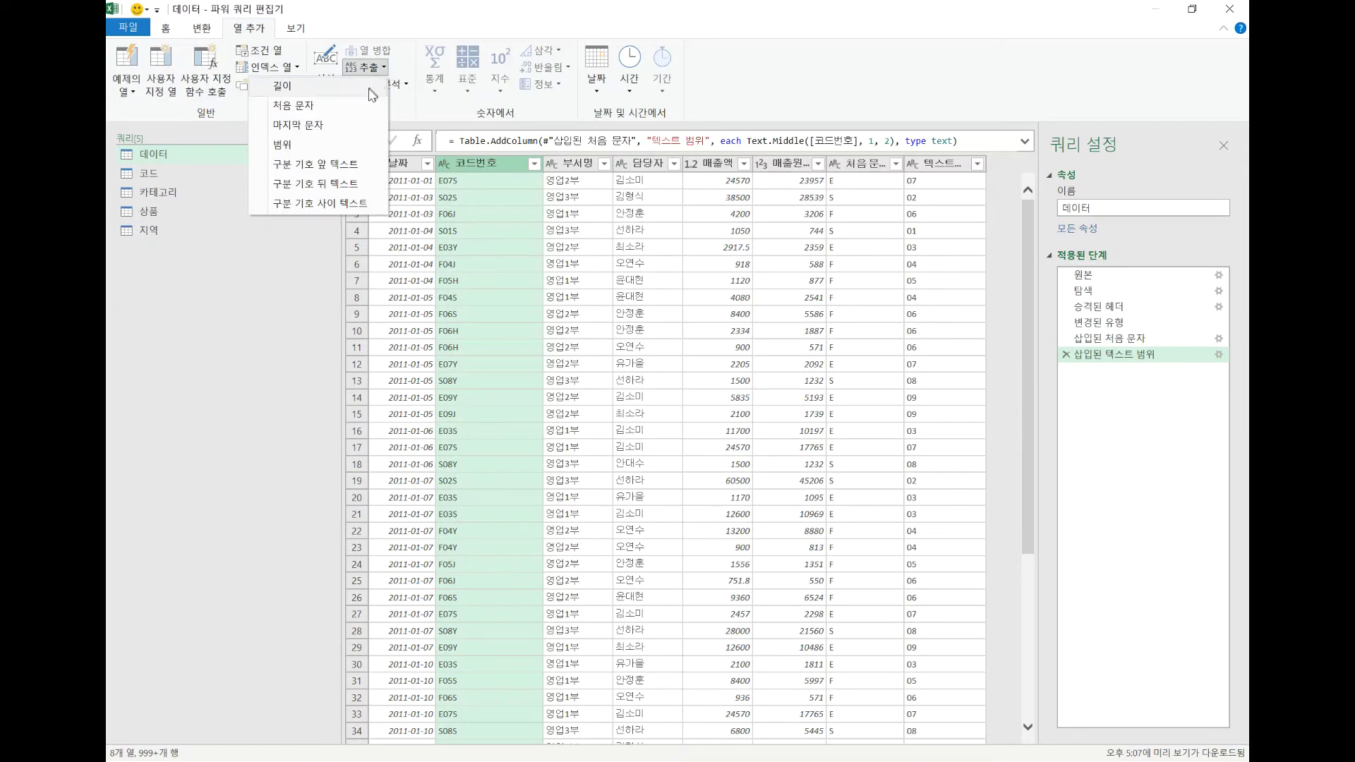
pyautogui.click(360, 126)
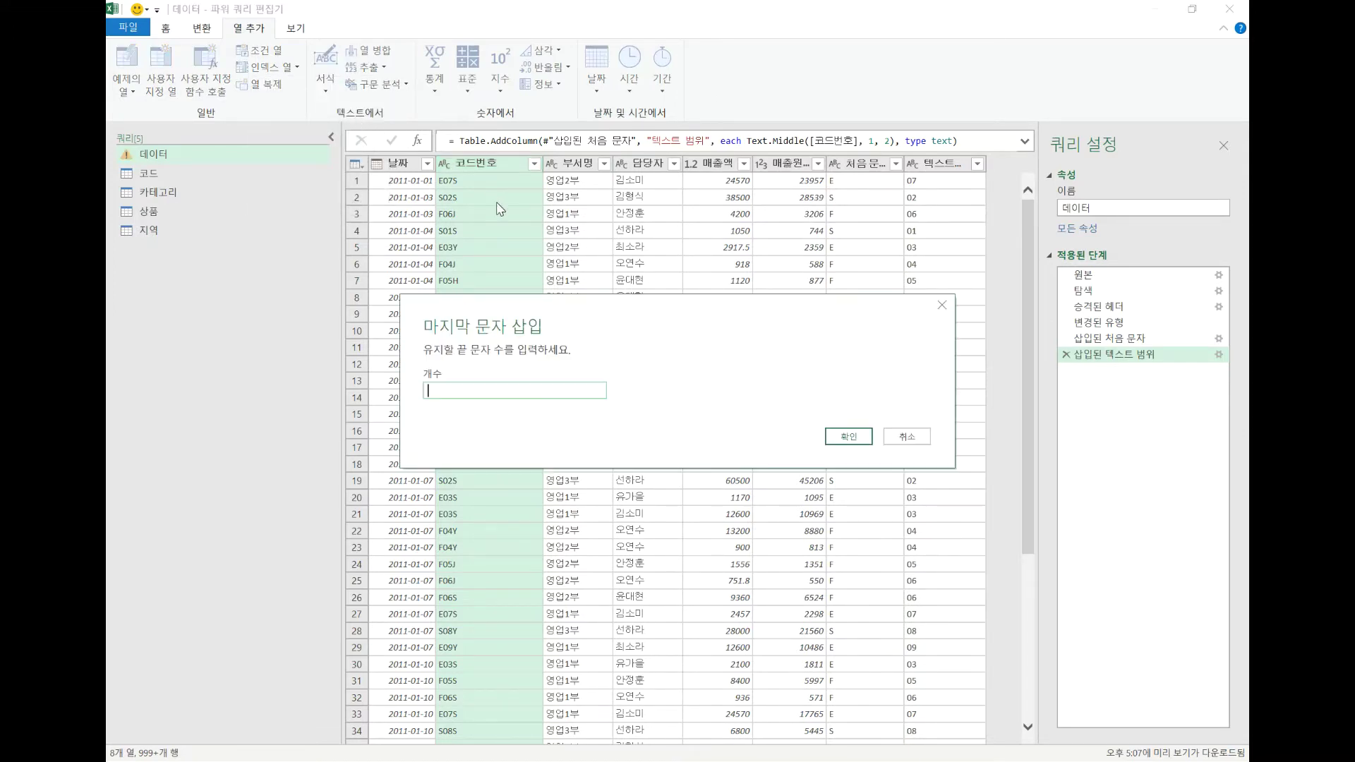
pyautogui.write('1')
pyautogui.click(839, 443)
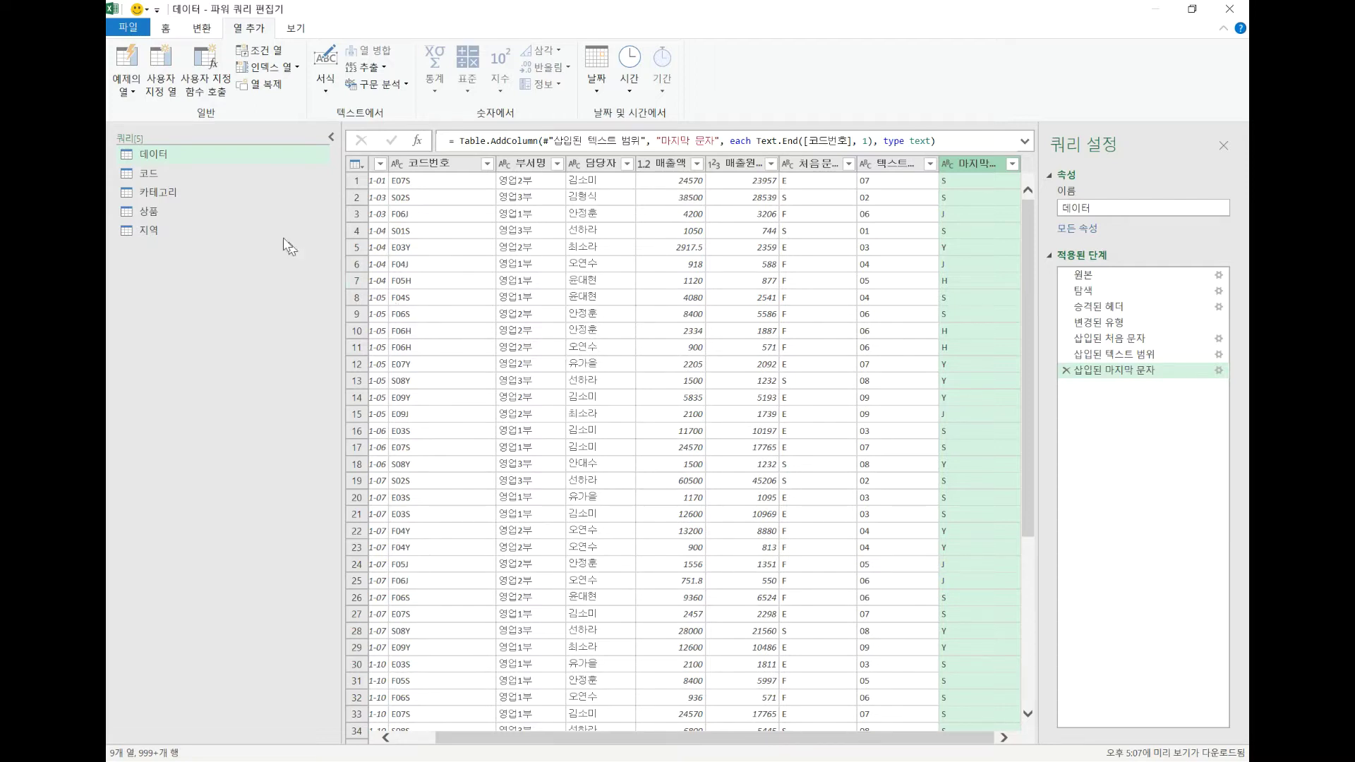
# Step: Review the 코드 lookup data and examine the 지역 query's applied steps from the kept rows through transposing, header promotion and type change
pyautogui.click(161, 175)
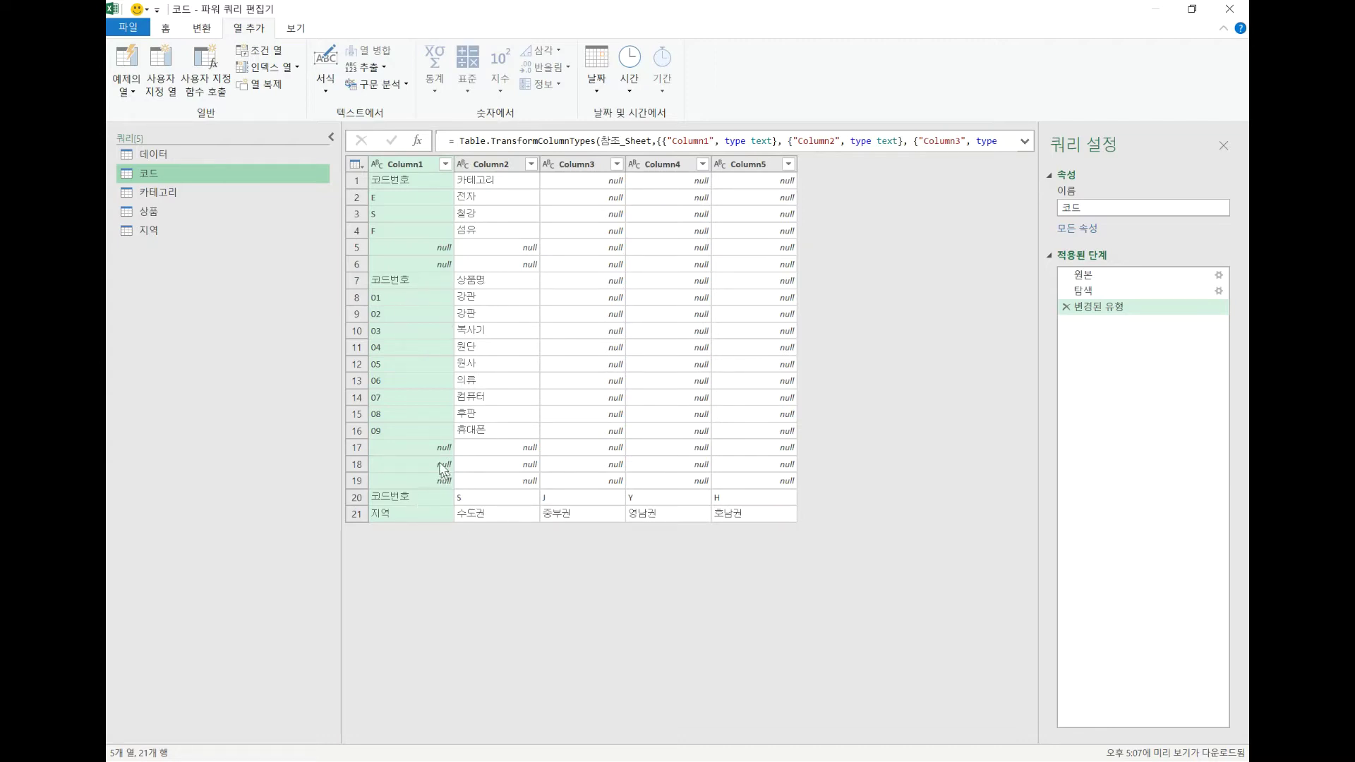
pyautogui.click(168, 191)
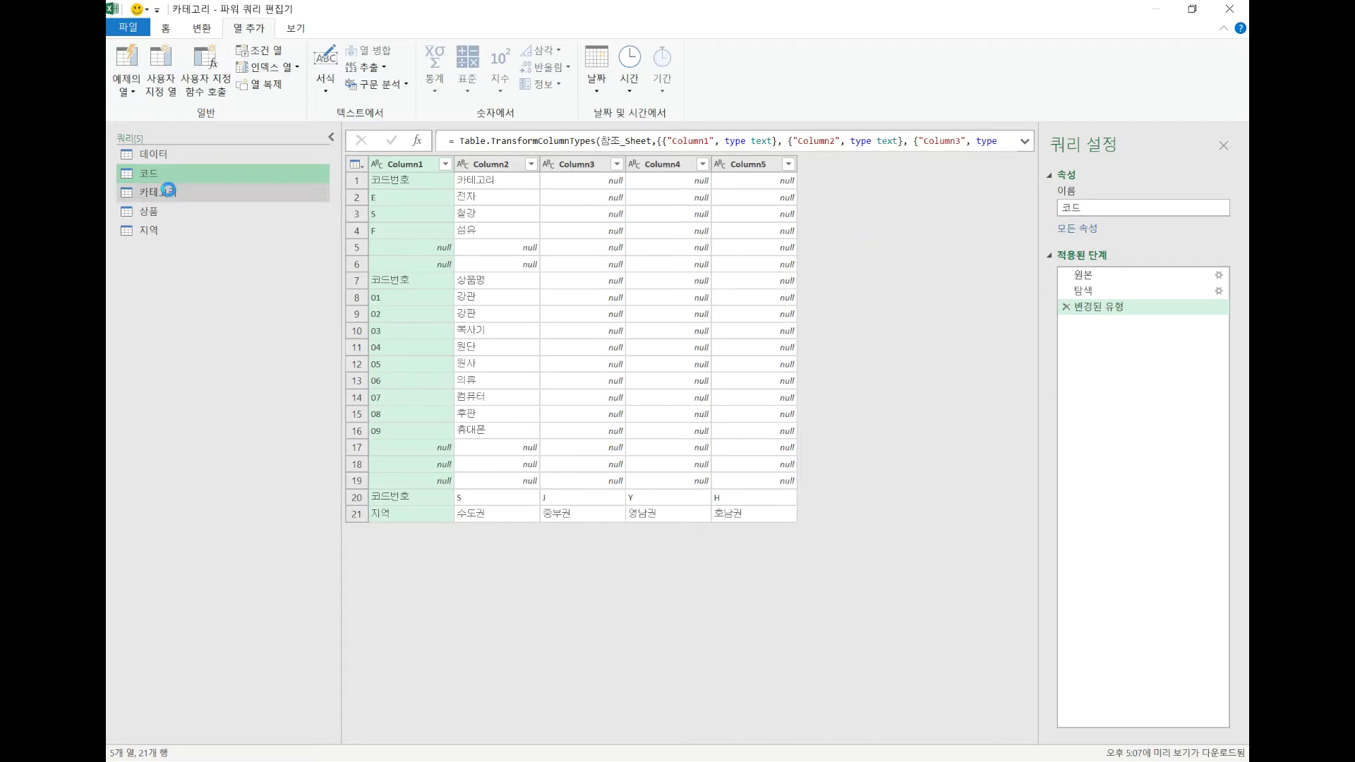
pyautogui.click(162, 230)
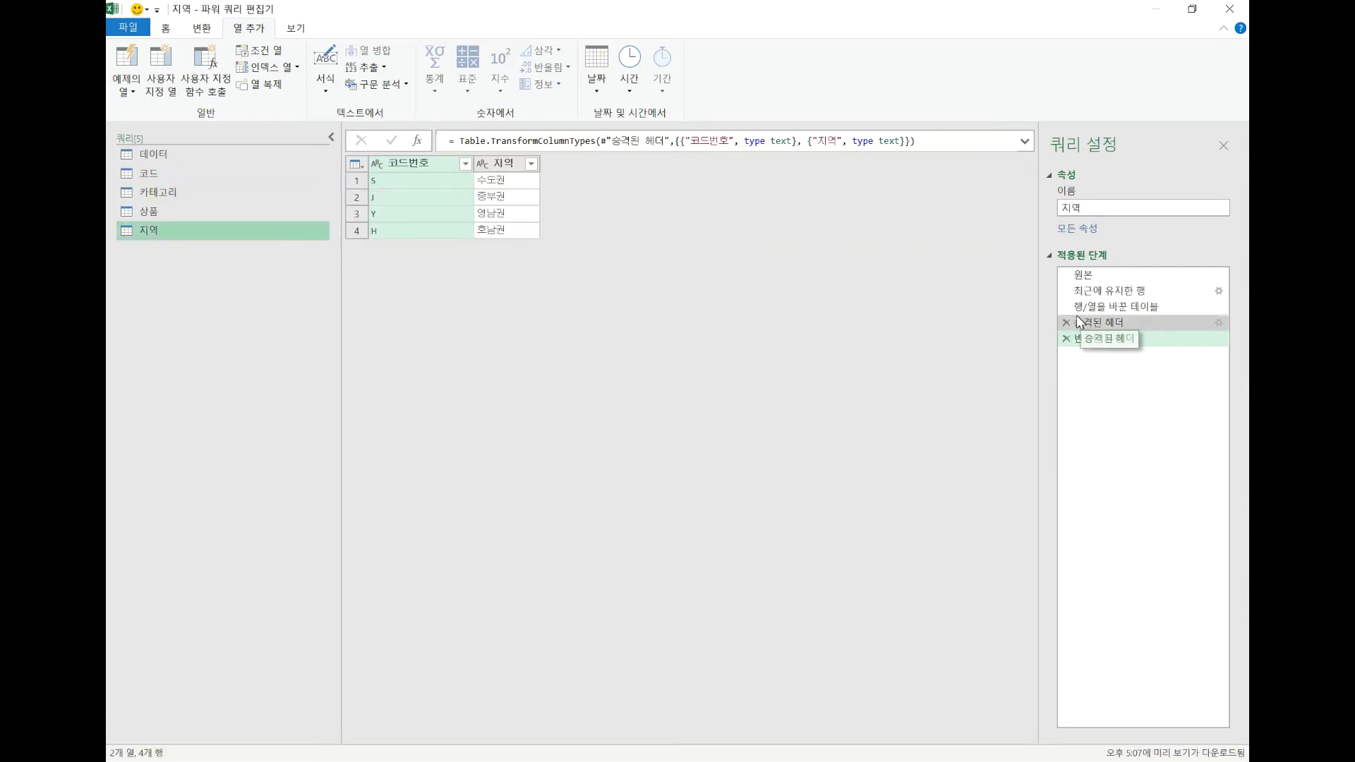
pyautogui.click(1090, 306)
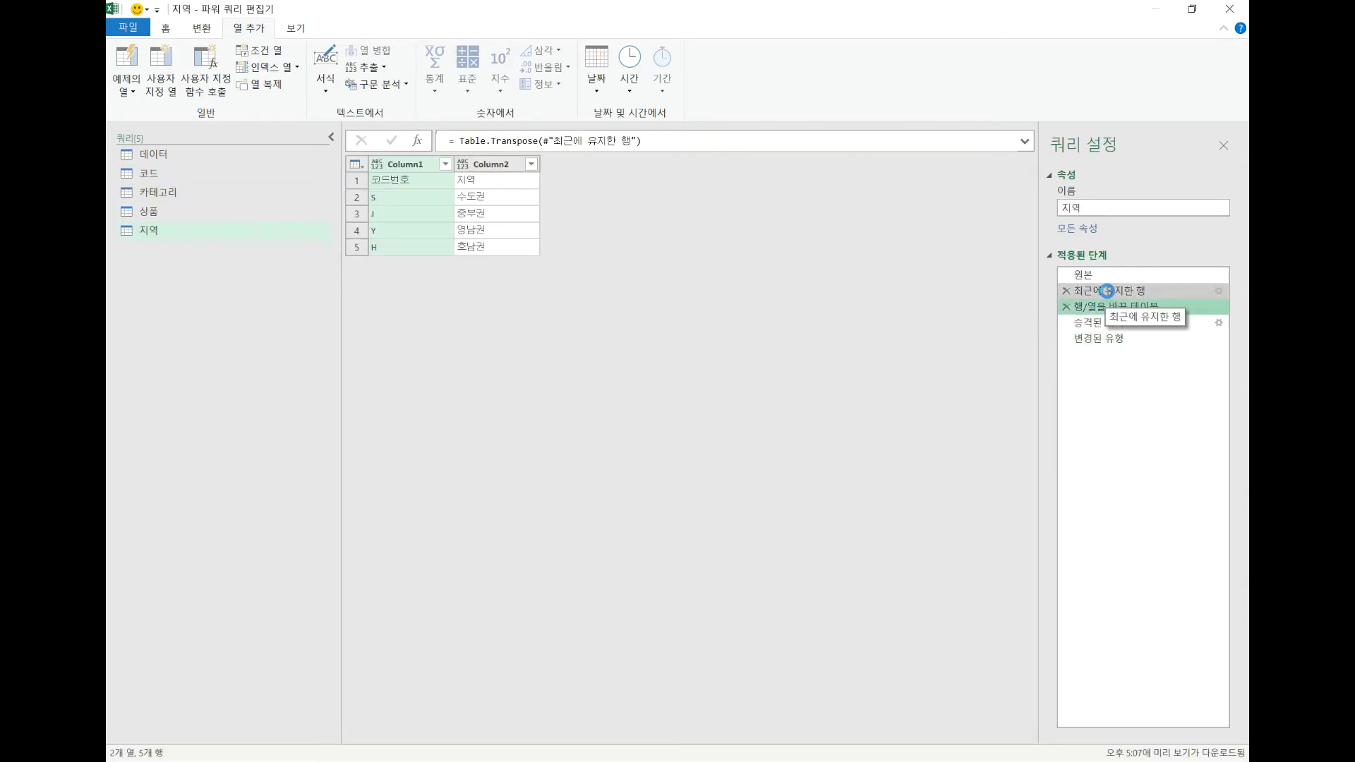
pyautogui.click(1106, 291)
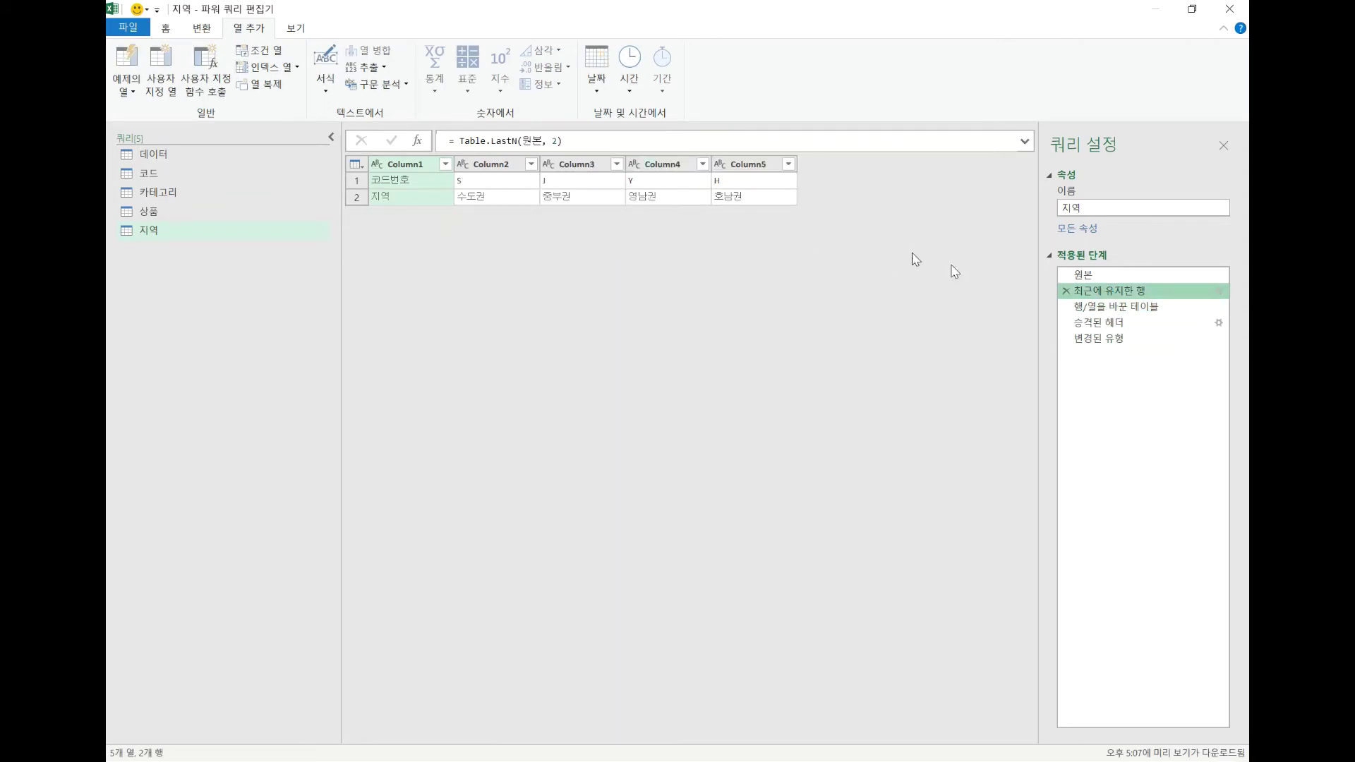
pyautogui.click(202, 28)
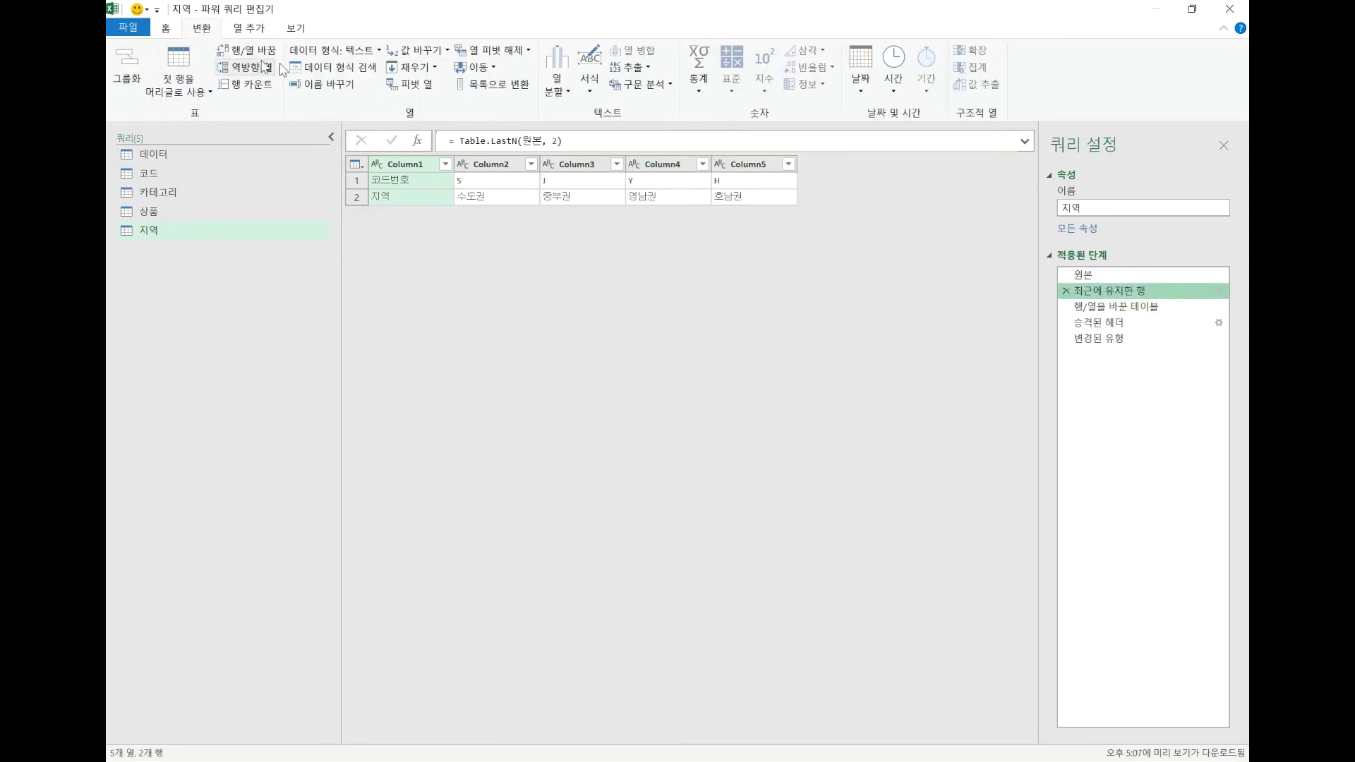
pyautogui.click(1097, 306)
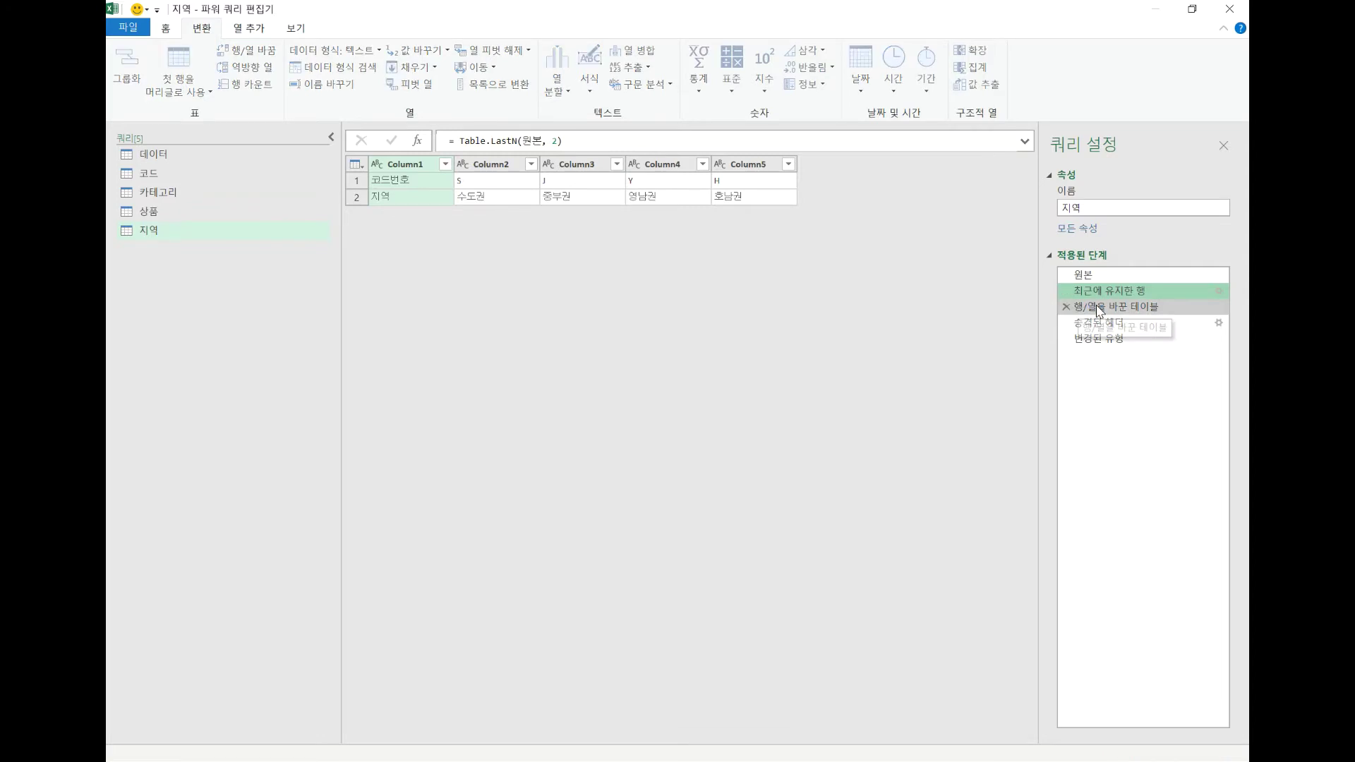
pyautogui.click(1100, 323)
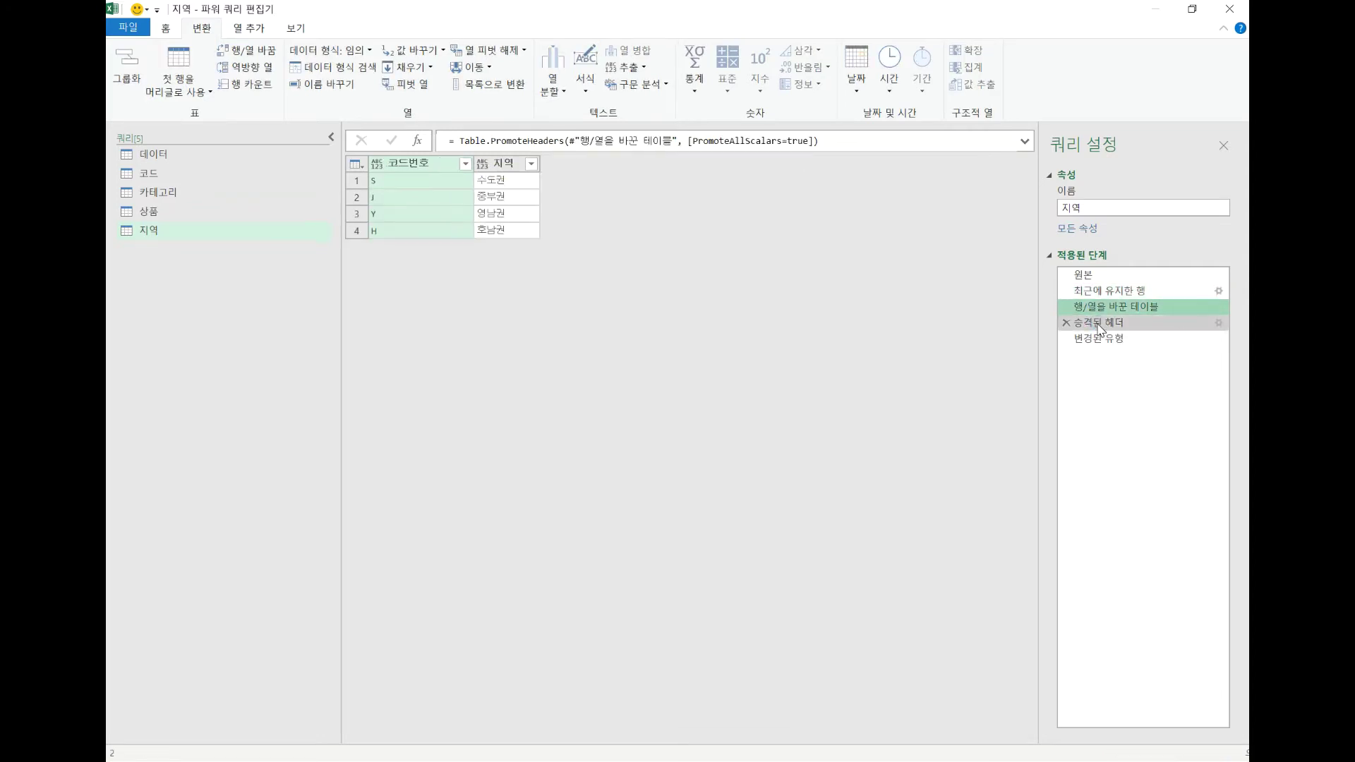
pyautogui.click(1101, 339)
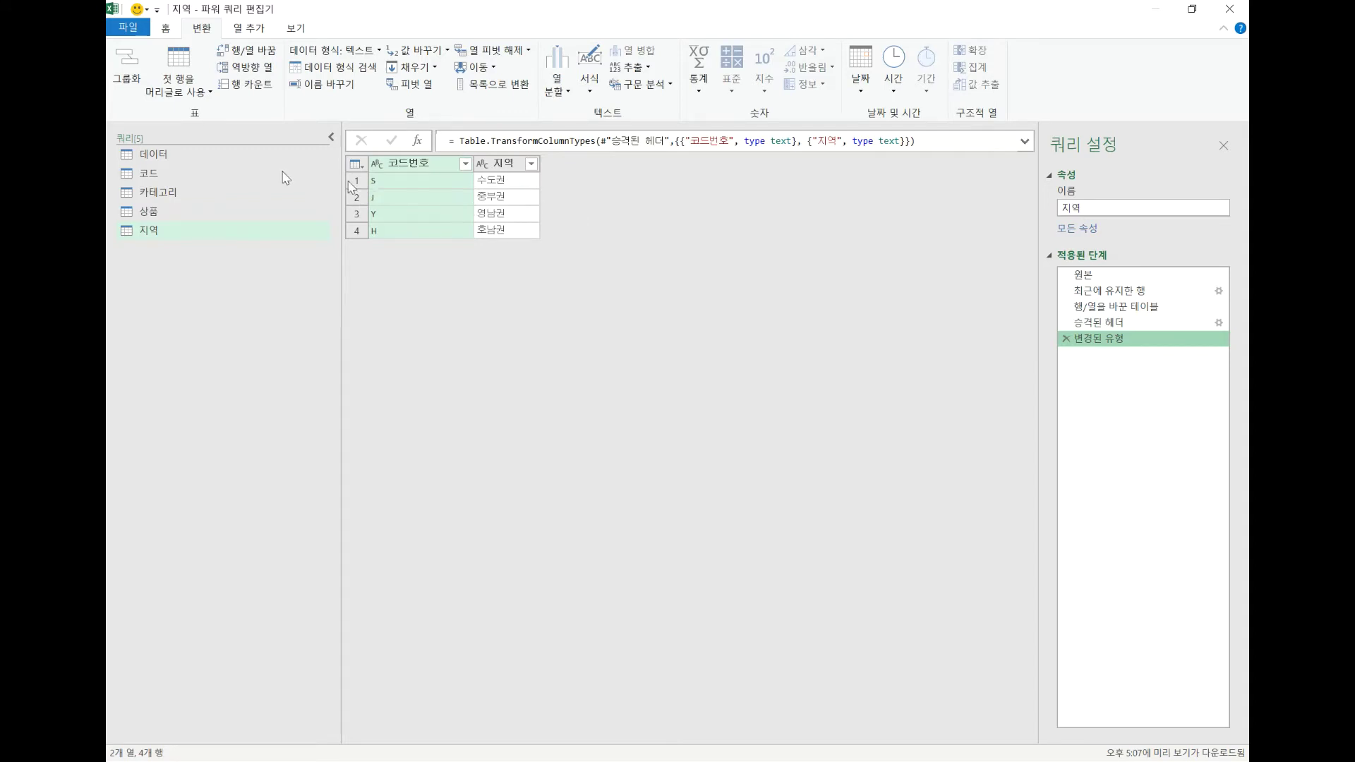
# Step: Examine the column-splitting, text-extraction and text-format options for 코드번호 in the 데이터 query, comparing in-place transformation with adding new columns
pyautogui.click(197, 156)
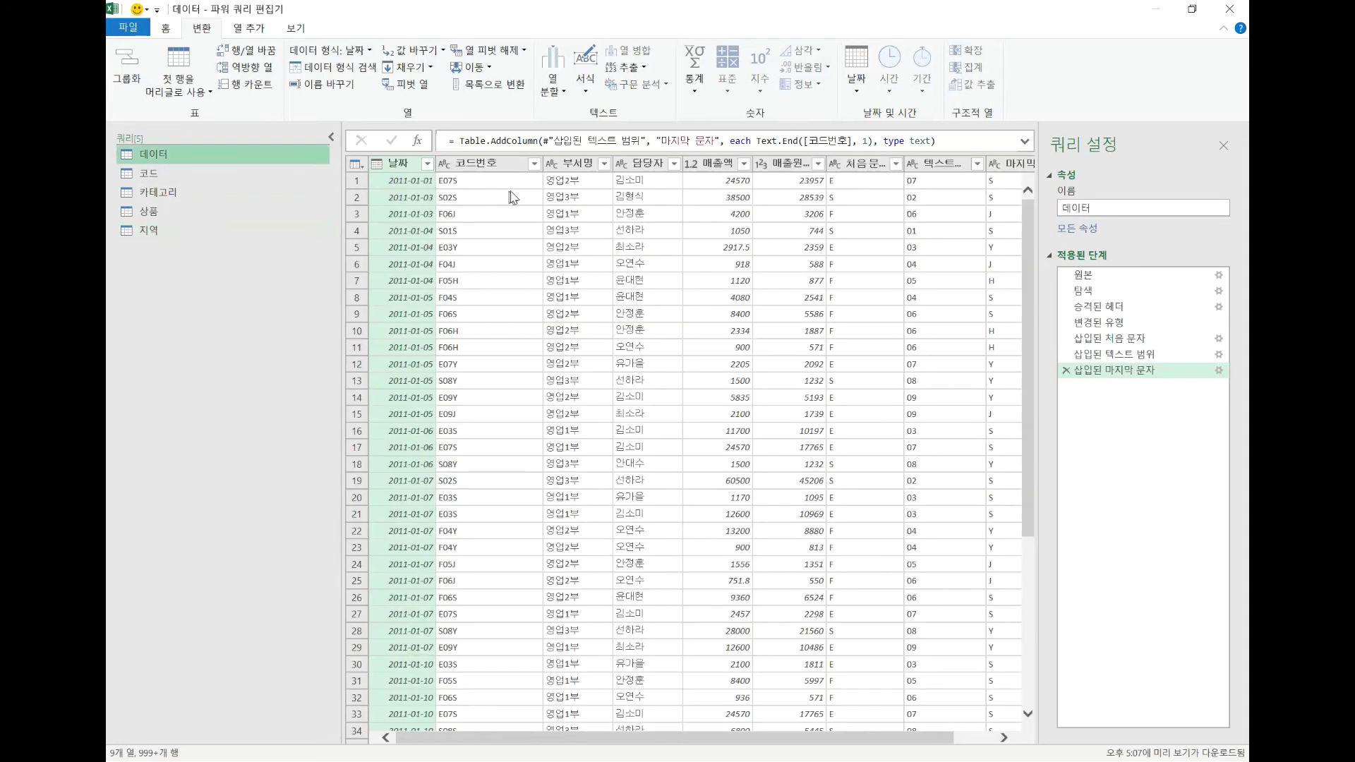
pyautogui.click(488, 164)
pyautogui.click(556, 99)
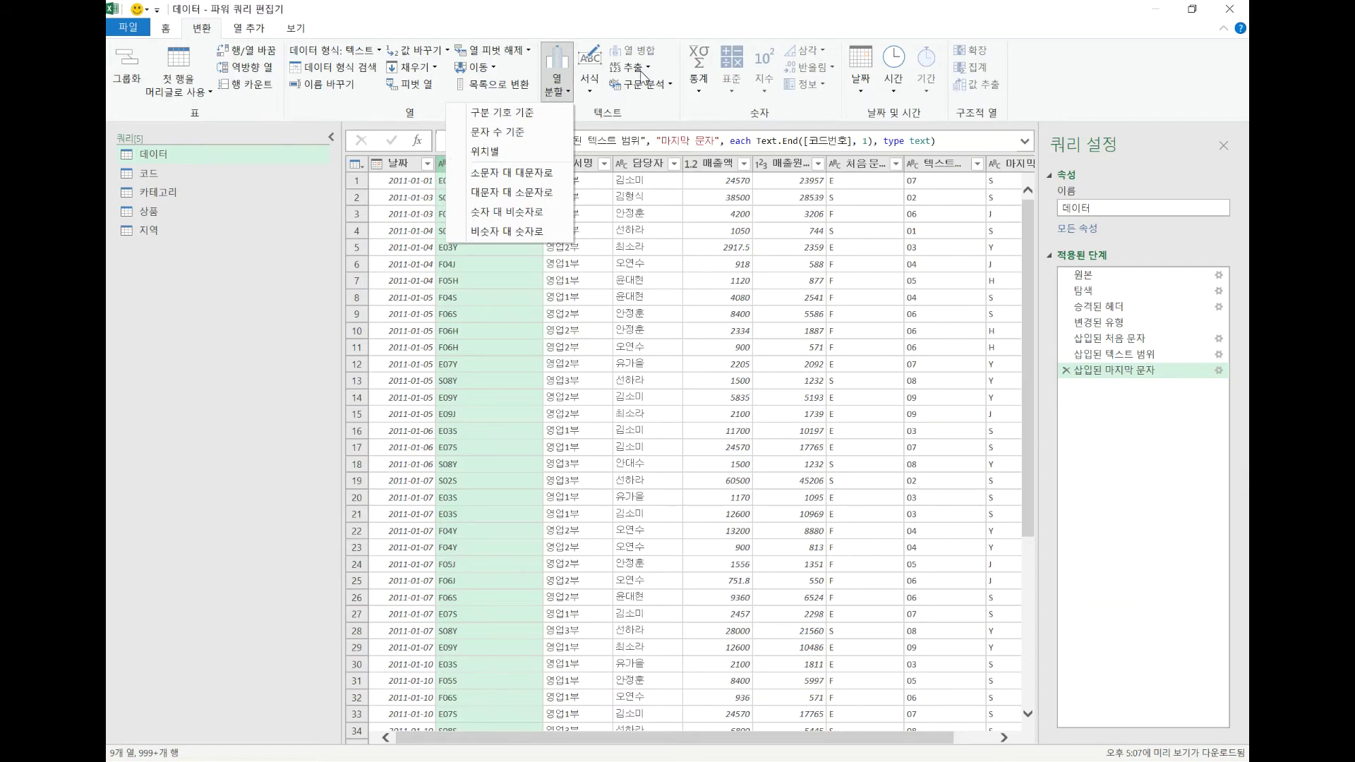
pyautogui.click(676, 228)
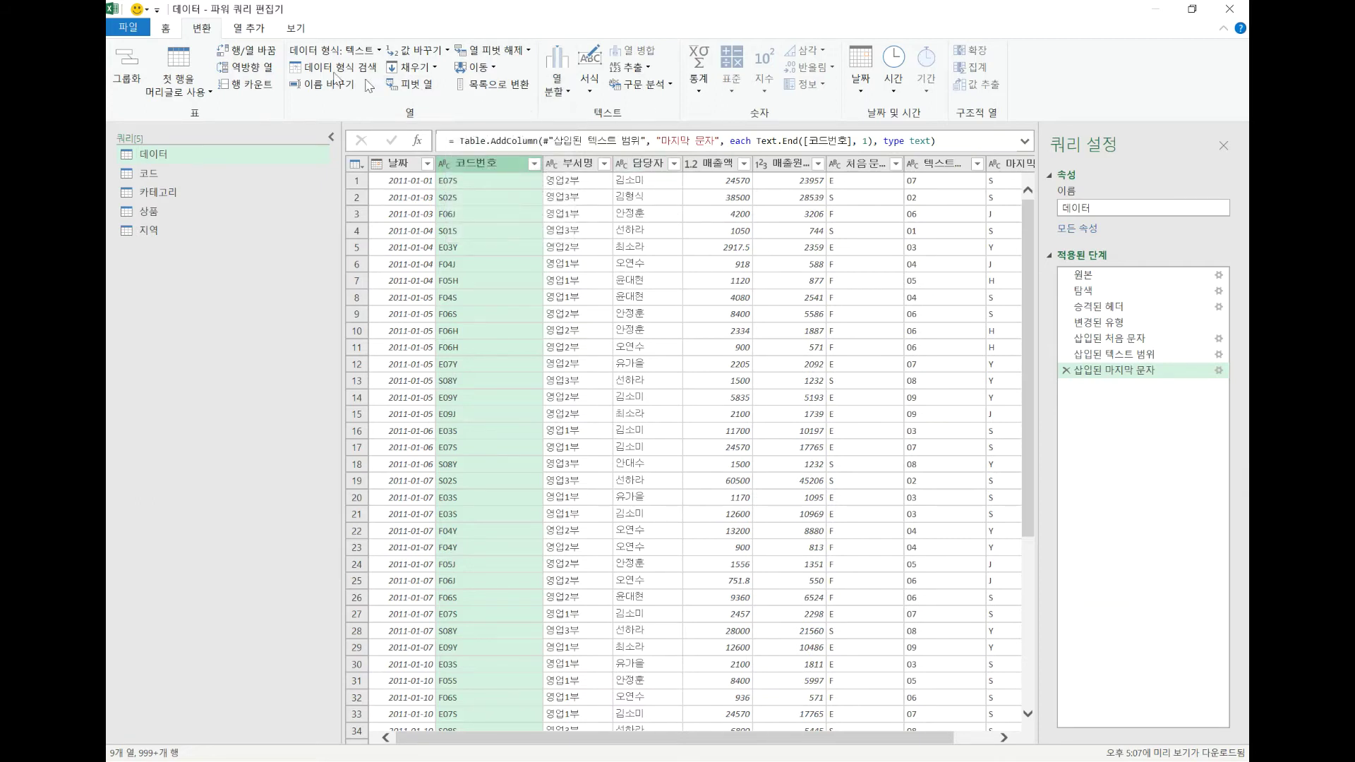
pyautogui.click(259, 31)
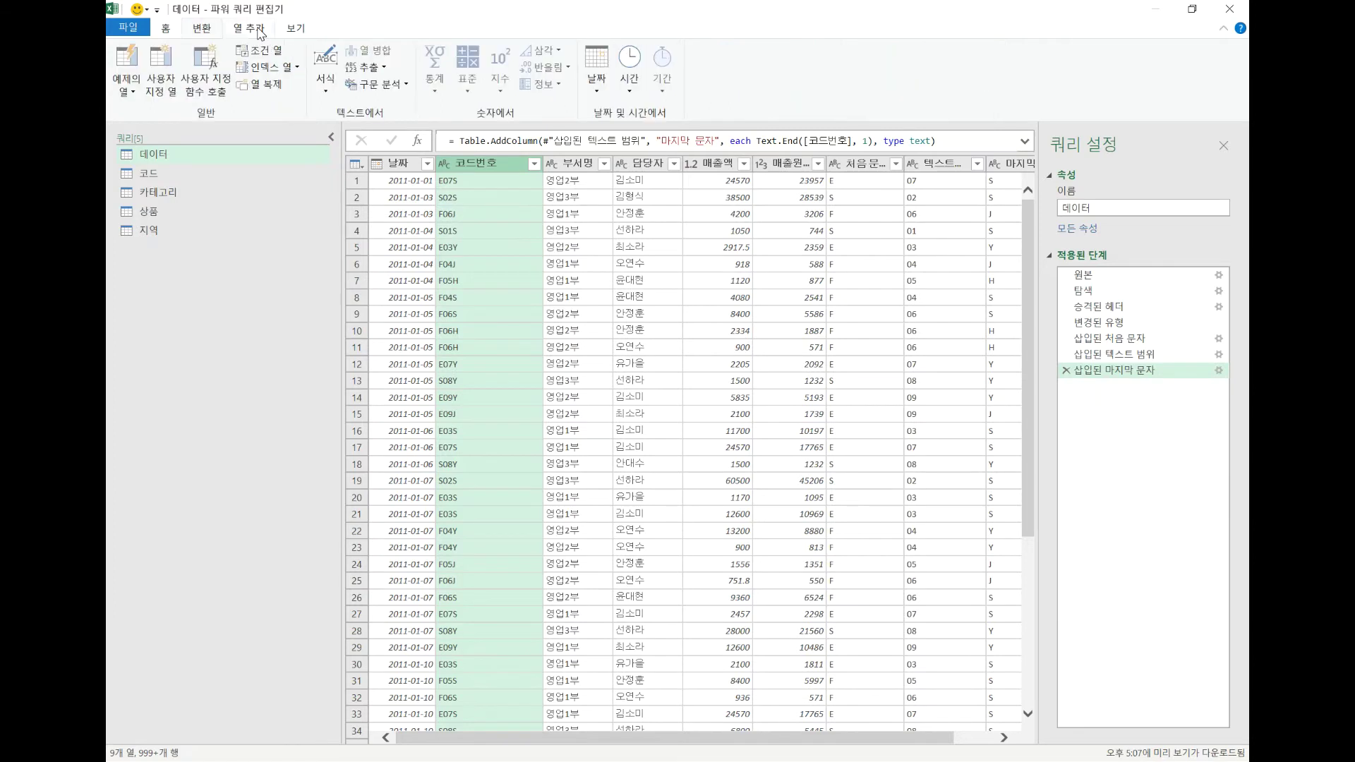
pyautogui.click(383, 69)
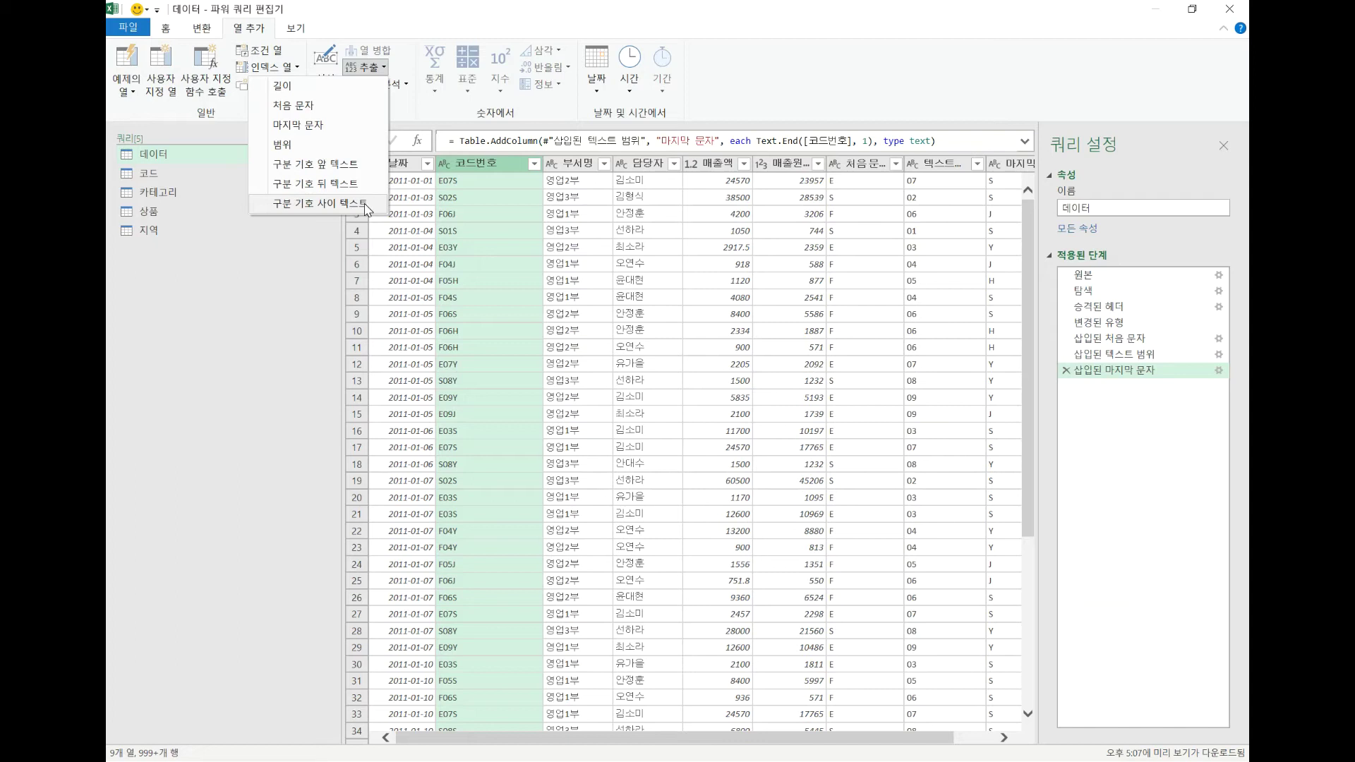
pyautogui.click(203, 29)
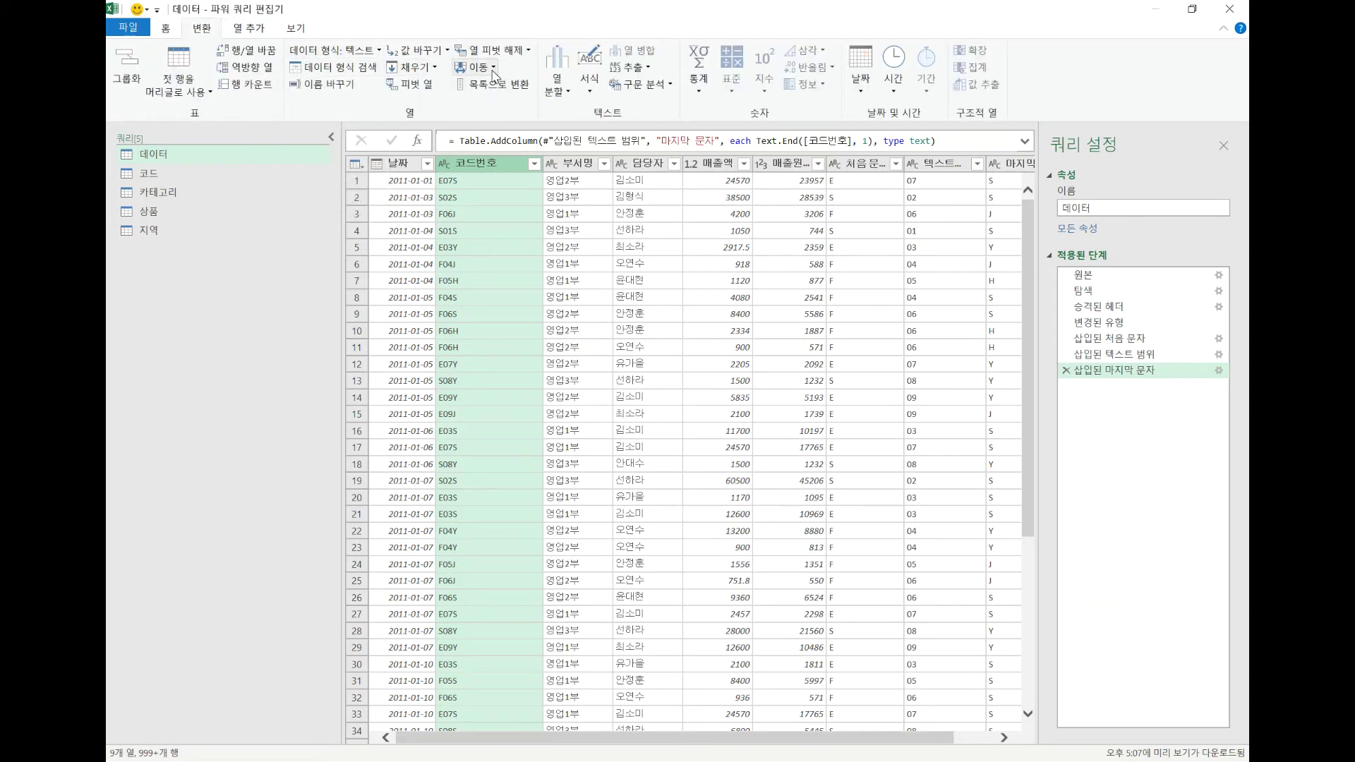
pyautogui.click(632, 67)
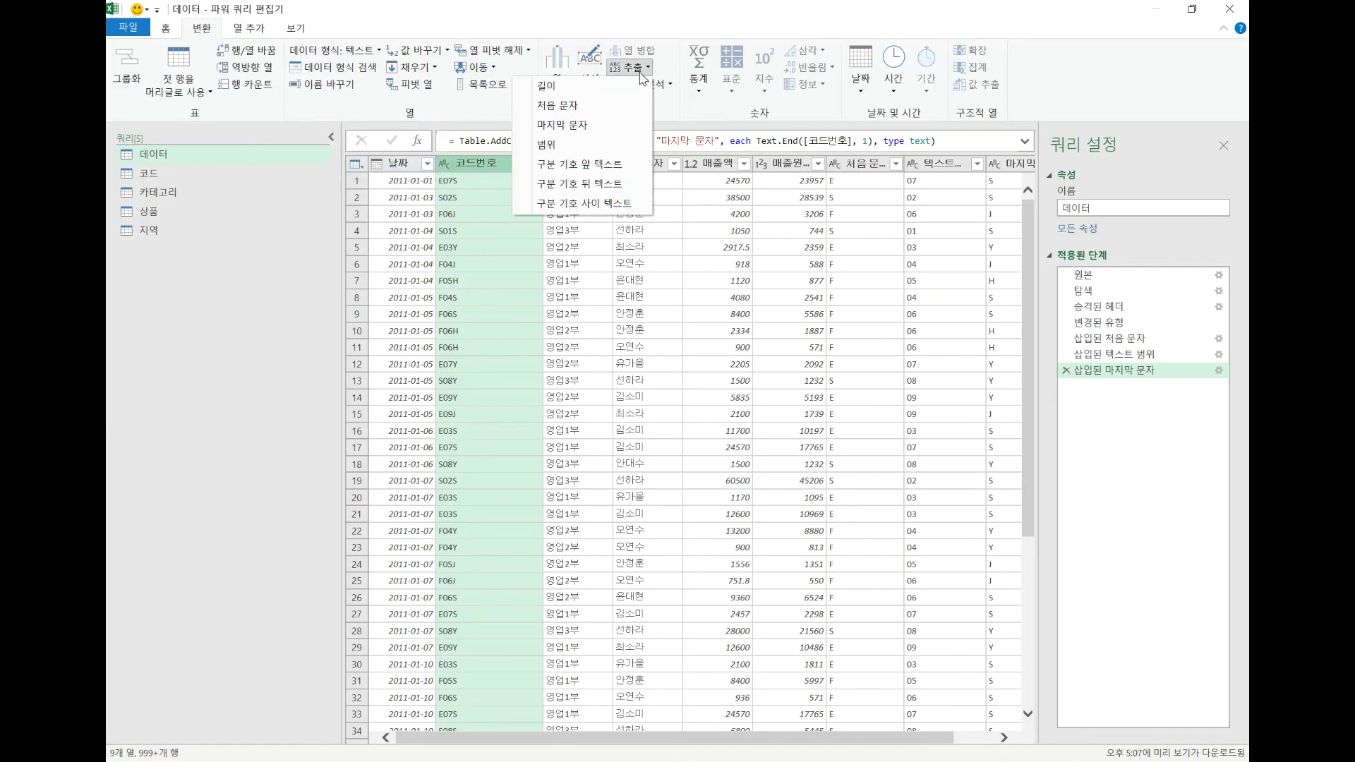
pyautogui.click(711, 271)
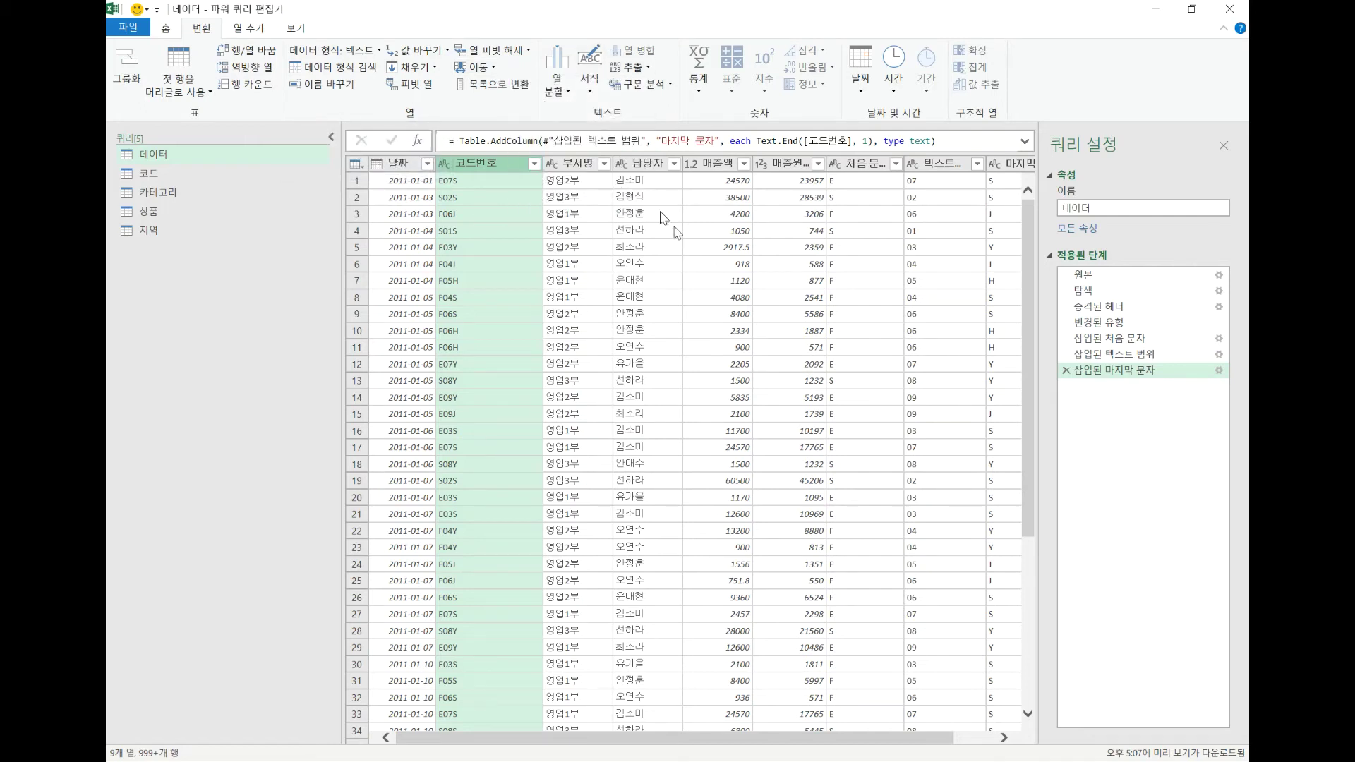
pyautogui.click(591, 88)
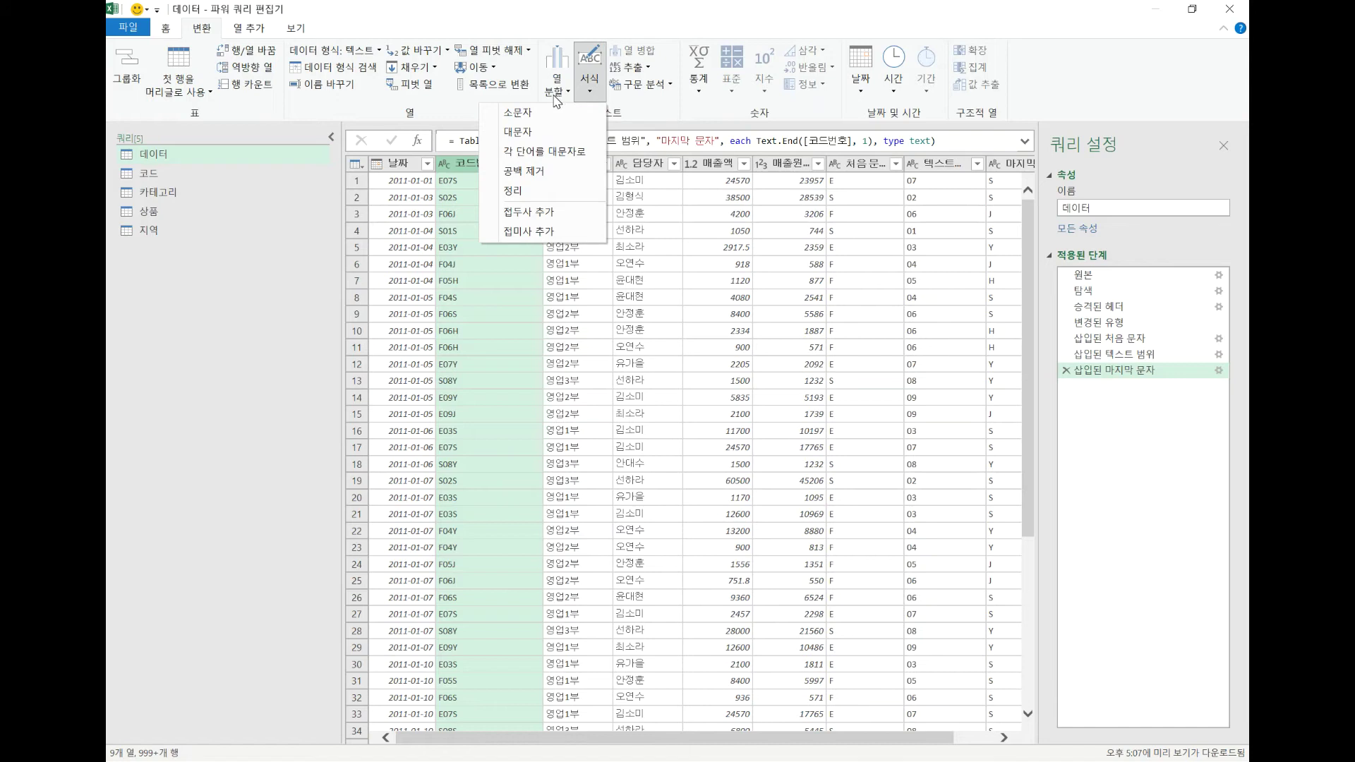
pyautogui.click(558, 94)
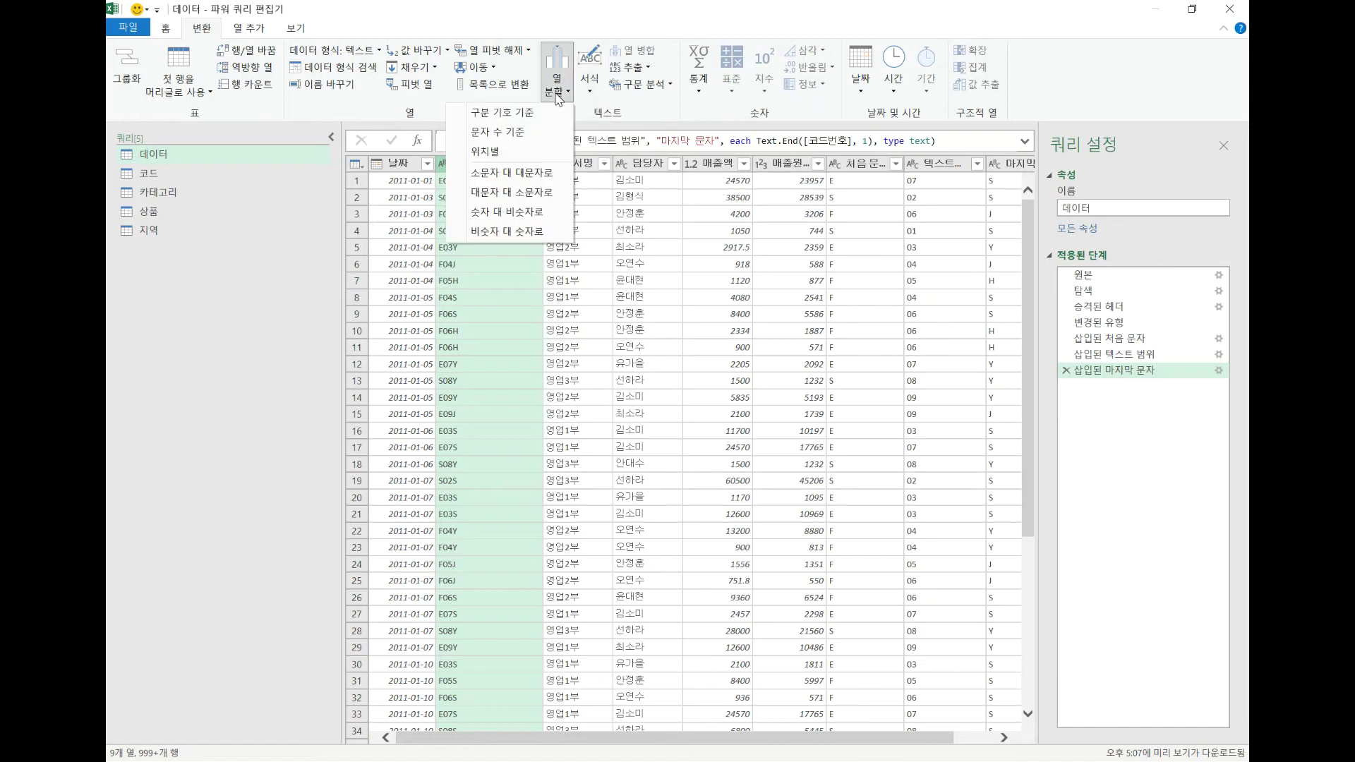
pyautogui.click(592, 92)
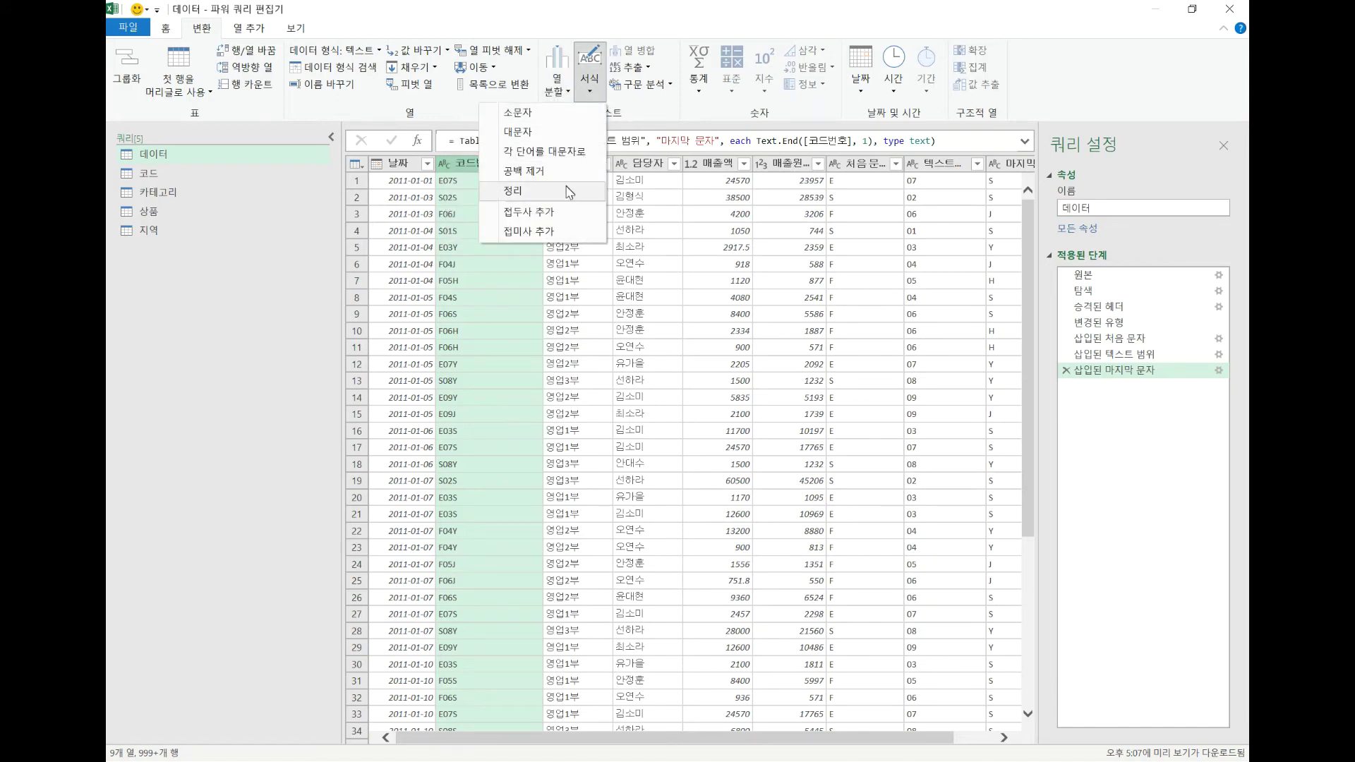
pyautogui.click(561, 93)
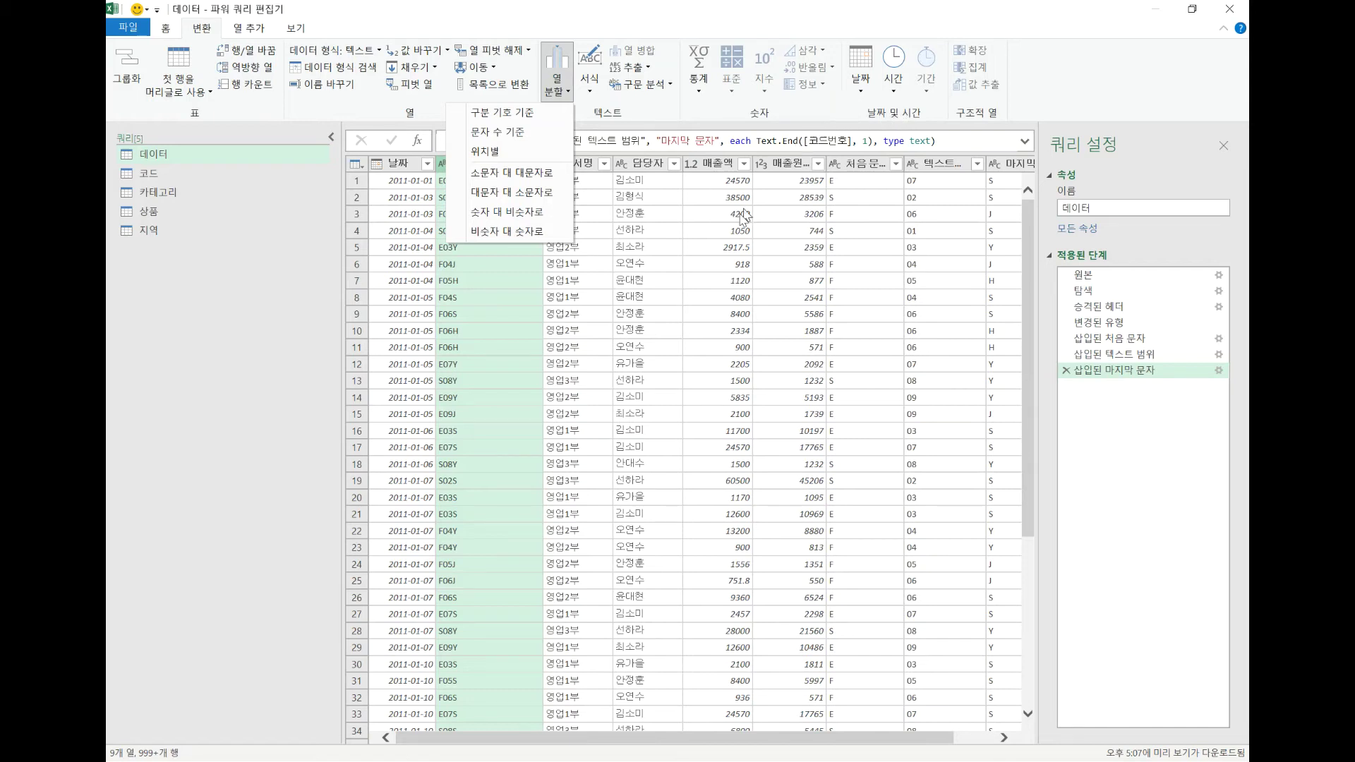
pyautogui.click(691, 304)
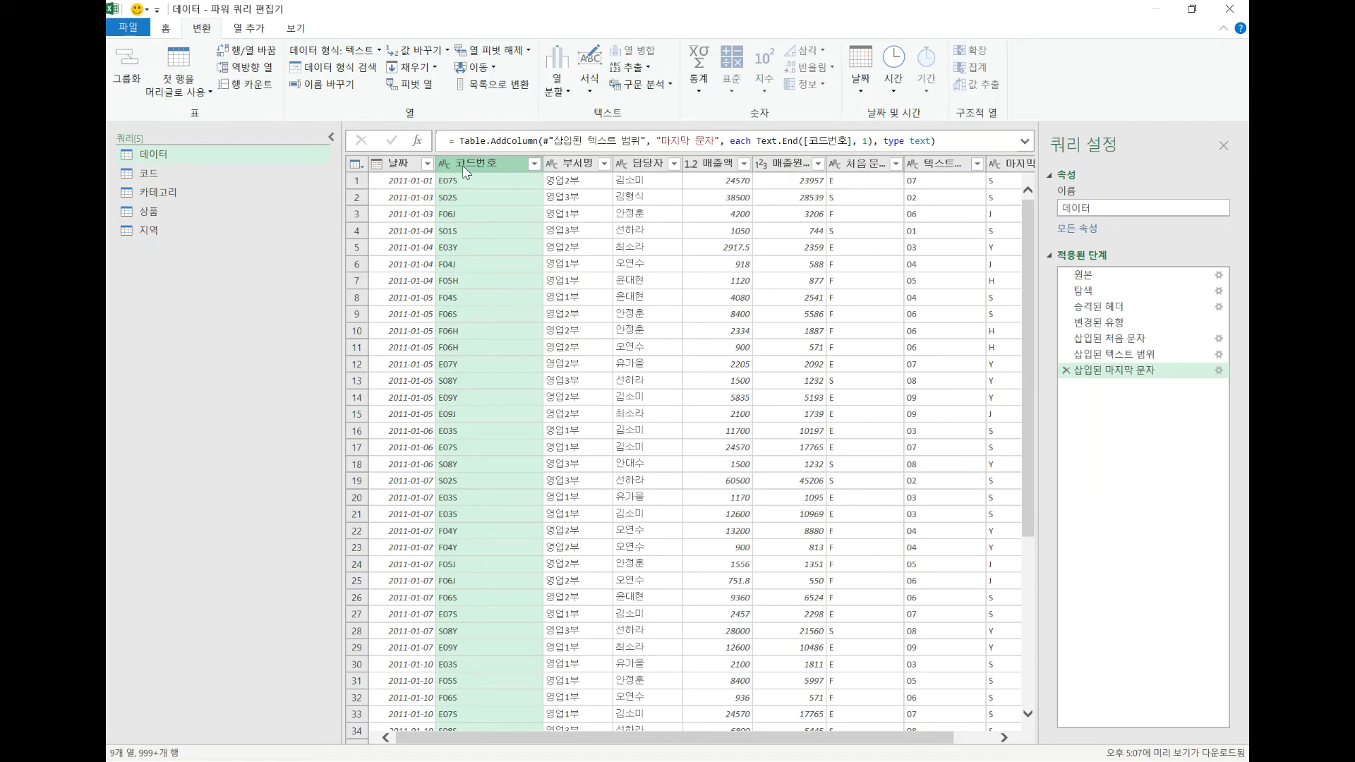
# Step: Check the three extracted code columns and remove the original 코드번호 column from the 데이터 query
pyautogui.click(859, 169)
pyautogui.click(961, 169)
pyautogui.click(1011, 166)
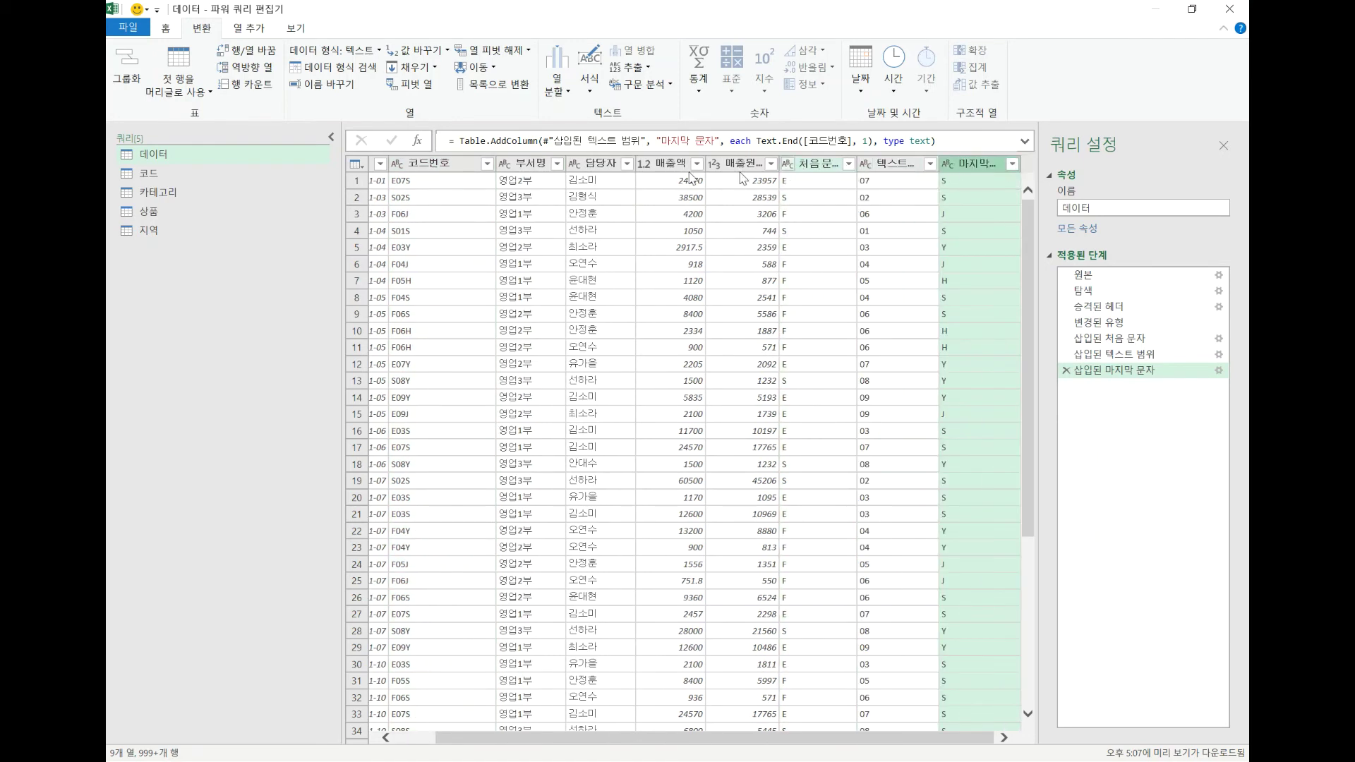
pyautogui.click(469, 170)
pyautogui.rightClick(467, 164)
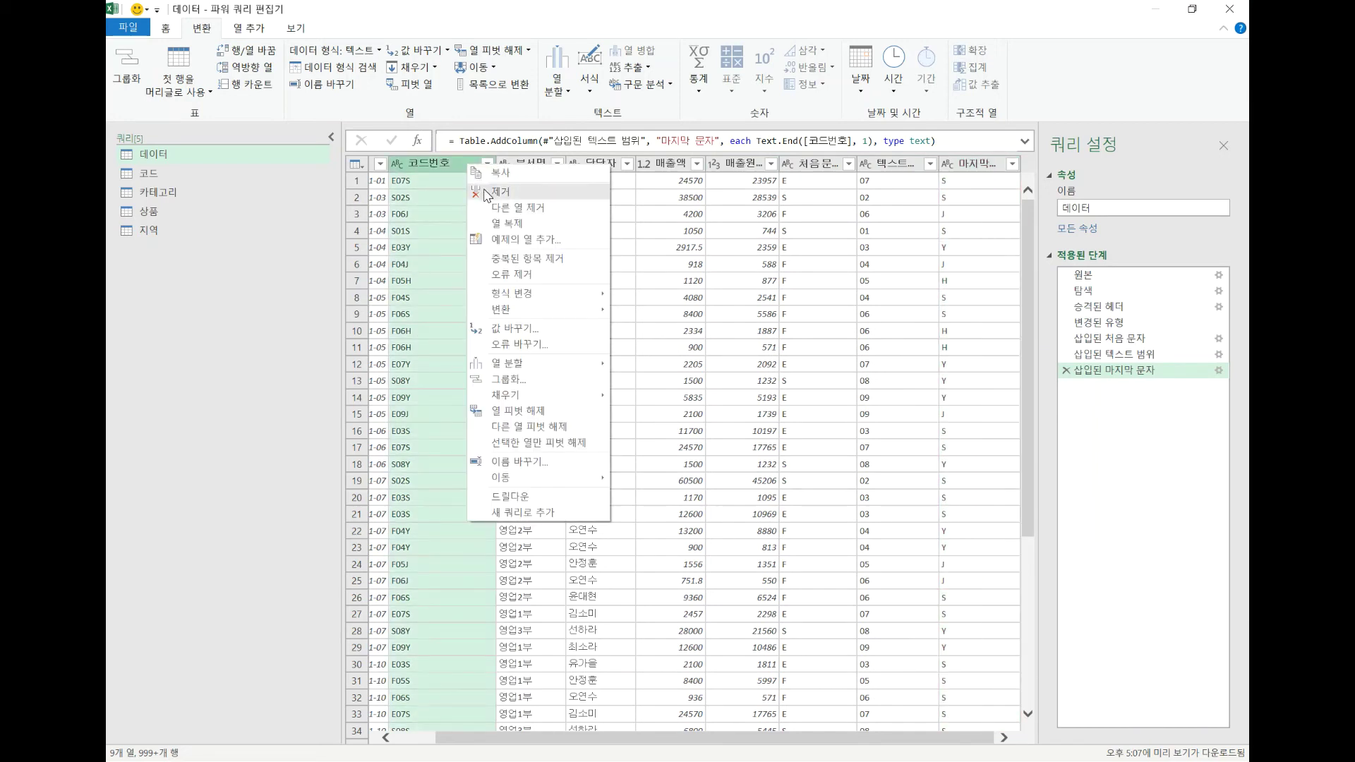
pyautogui.click(487, 192)
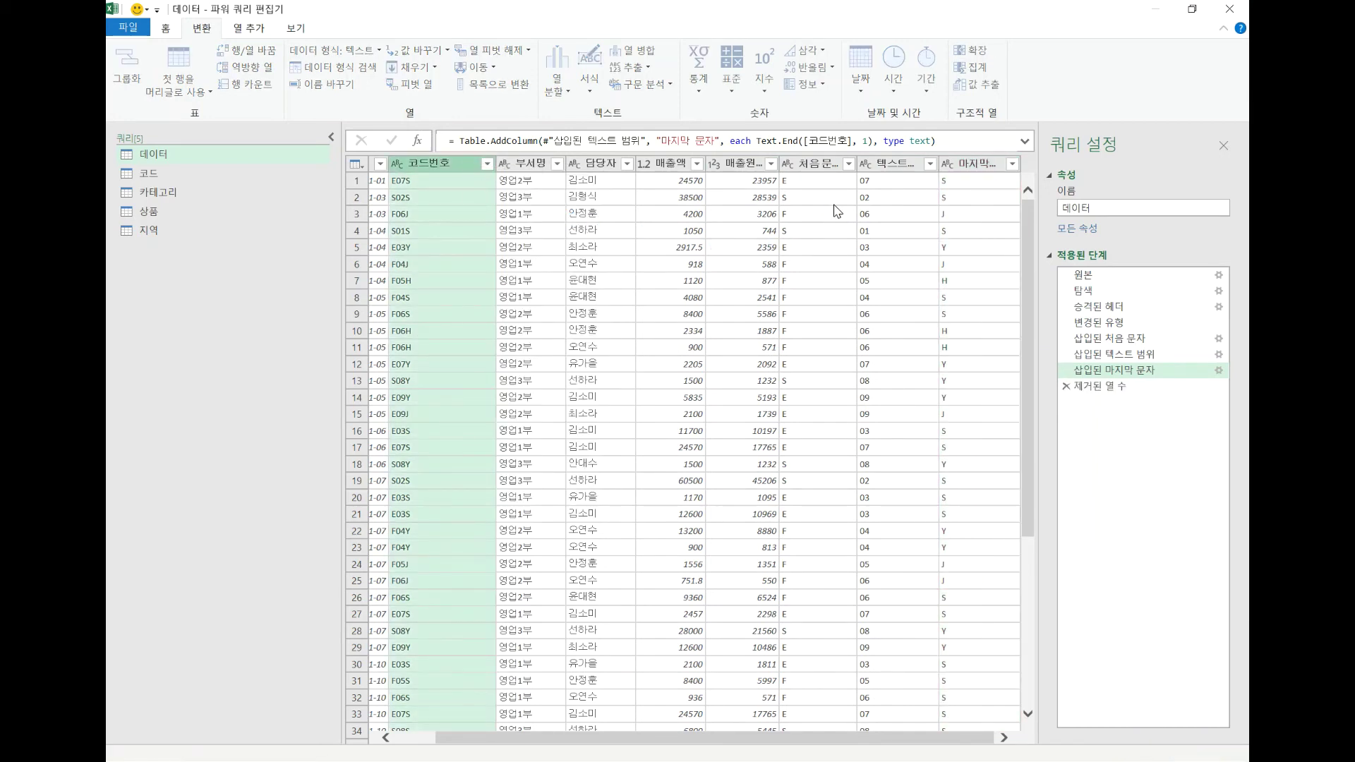